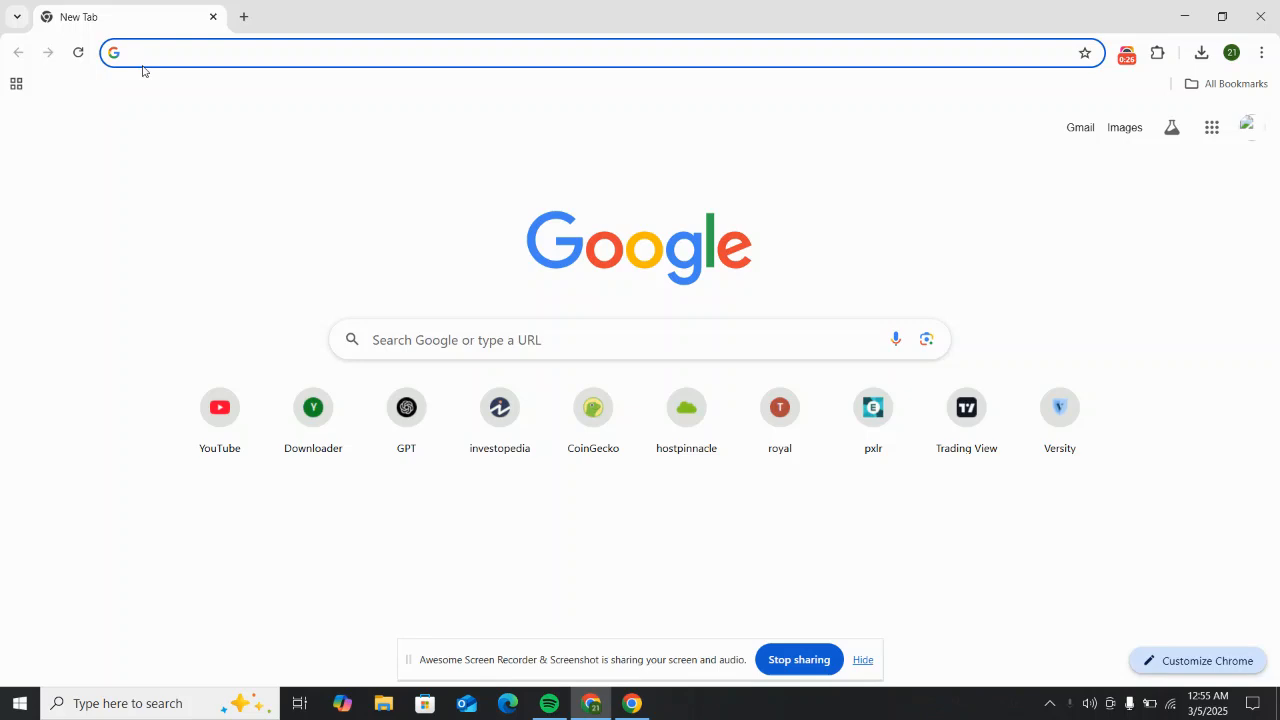
Step: Search Google for 'local wp' and open the Local WP result at localwp.com
{"action": "type", "text": "local "}
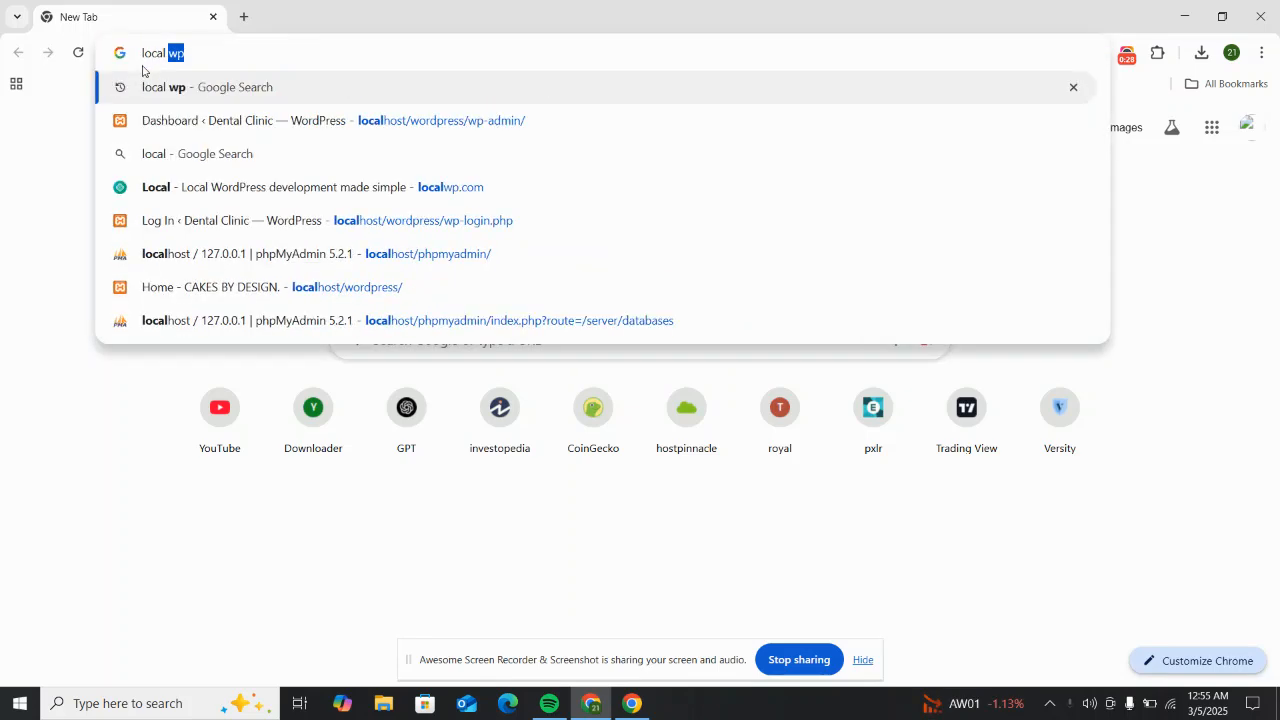
{"action": "type", "text": "wp"}
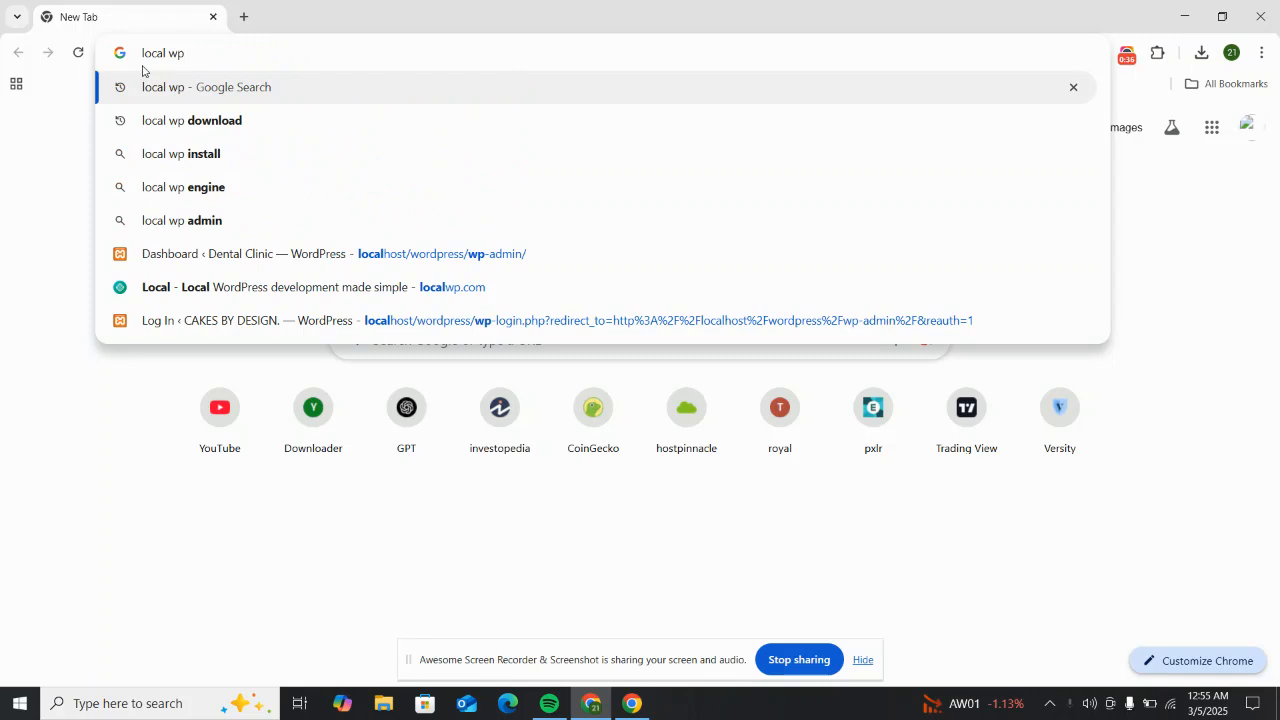
{"action": "key", "text": "Return"}
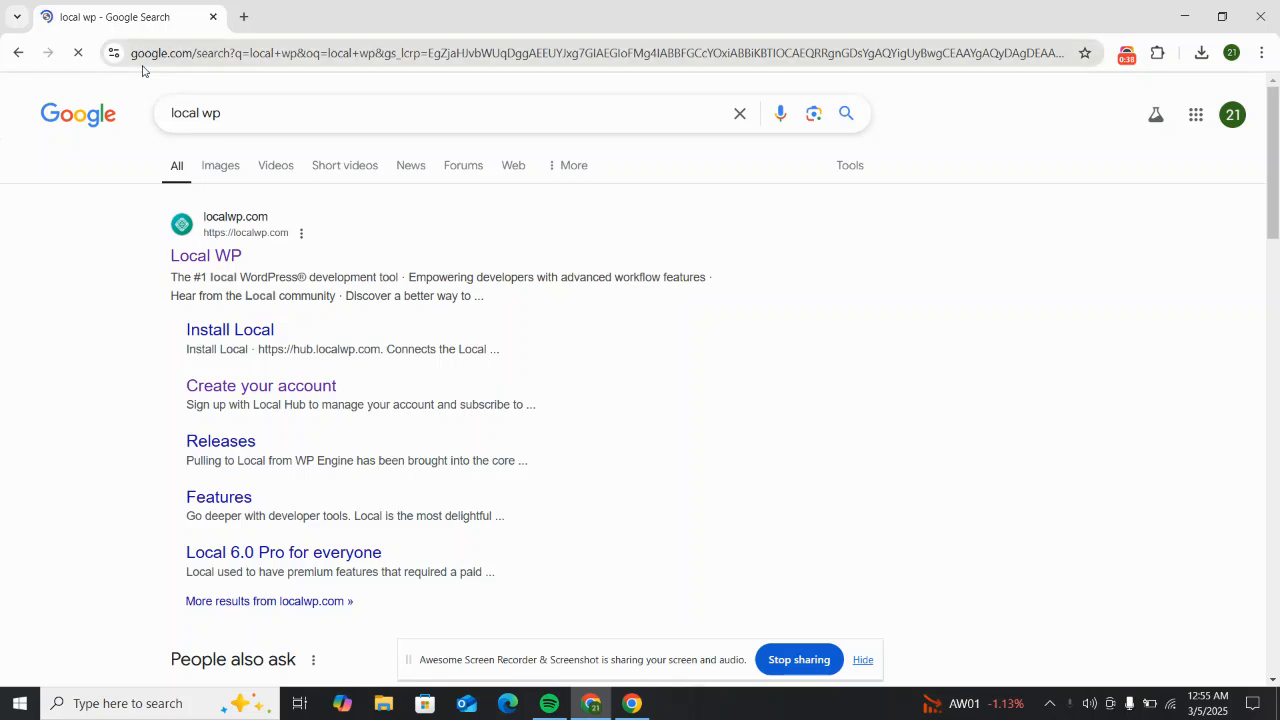
{"action": "left_click", "coordinate": [226, 258]}
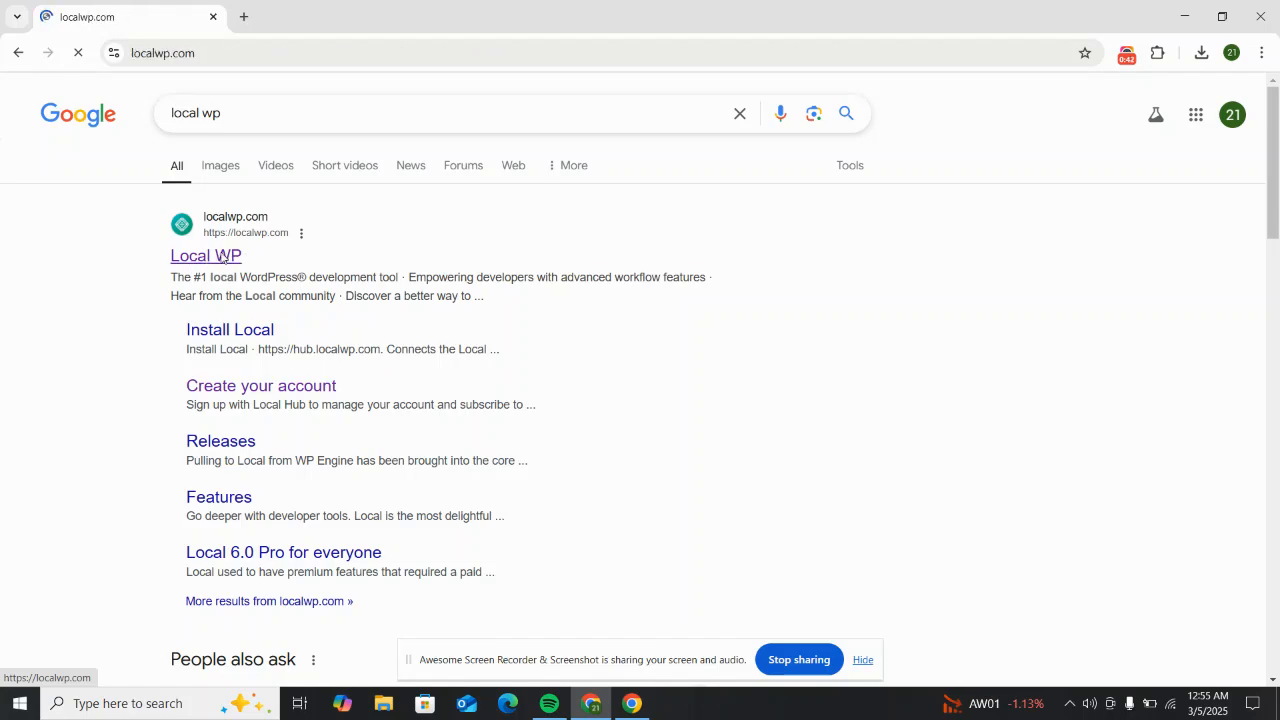
{"action": "scroll", "coordinate": [806, 170], "scroll_direction": "down", "scroll_amount": 3}
{"action": "scroll", "coordinate": [570, 276], "scroll_direction": "up", "scroll_amount": 2}
{"action": "scroll", "coordinate": [283, 350], "scroll_direction": "down", "scroll_amount": 1}
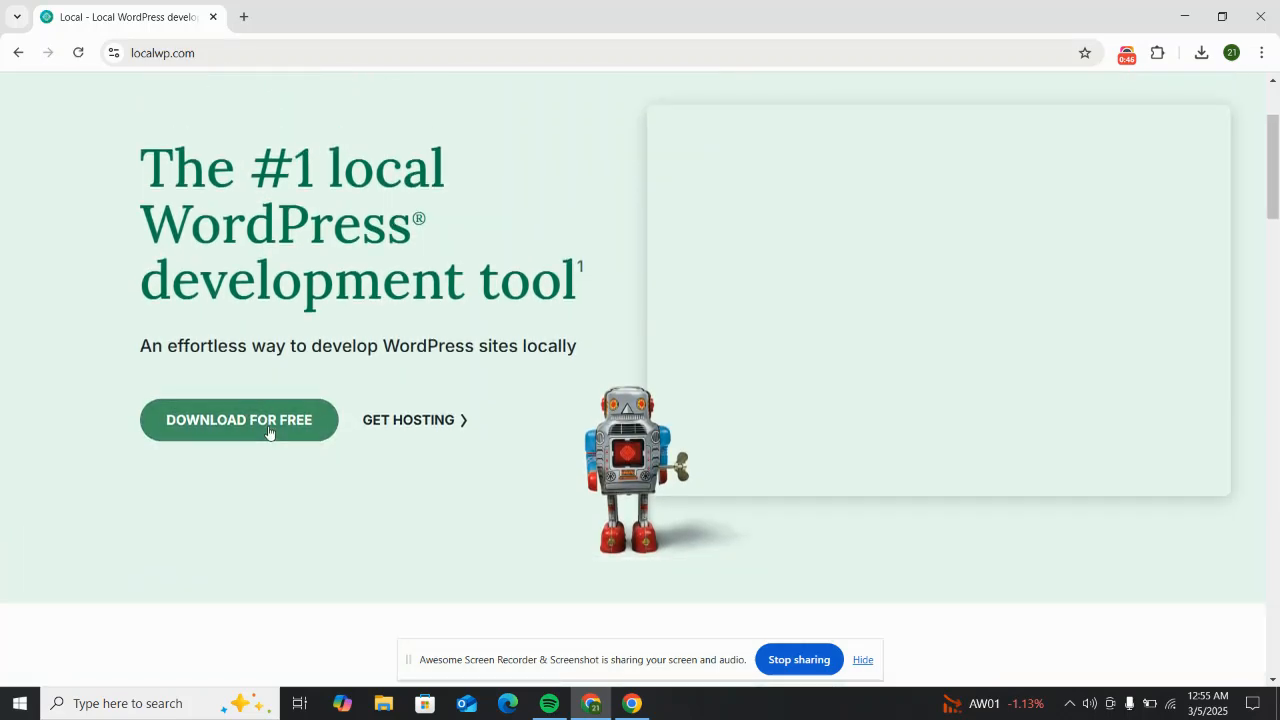
Step: Open the Local download form and choose Windows as the platform
{"action": "left_click", "coordinate": [268, 430]}
{"action": "scroll", "coordinate": [790, 197], "scroll_direction": "down", "scroll_amount": 2}
{"action": "scroll", "coordinate": [793, 195], "scroll_direction": "down", "scroll_amount": 1}
{"action": "left_click", "coordinate": [635, 188]}
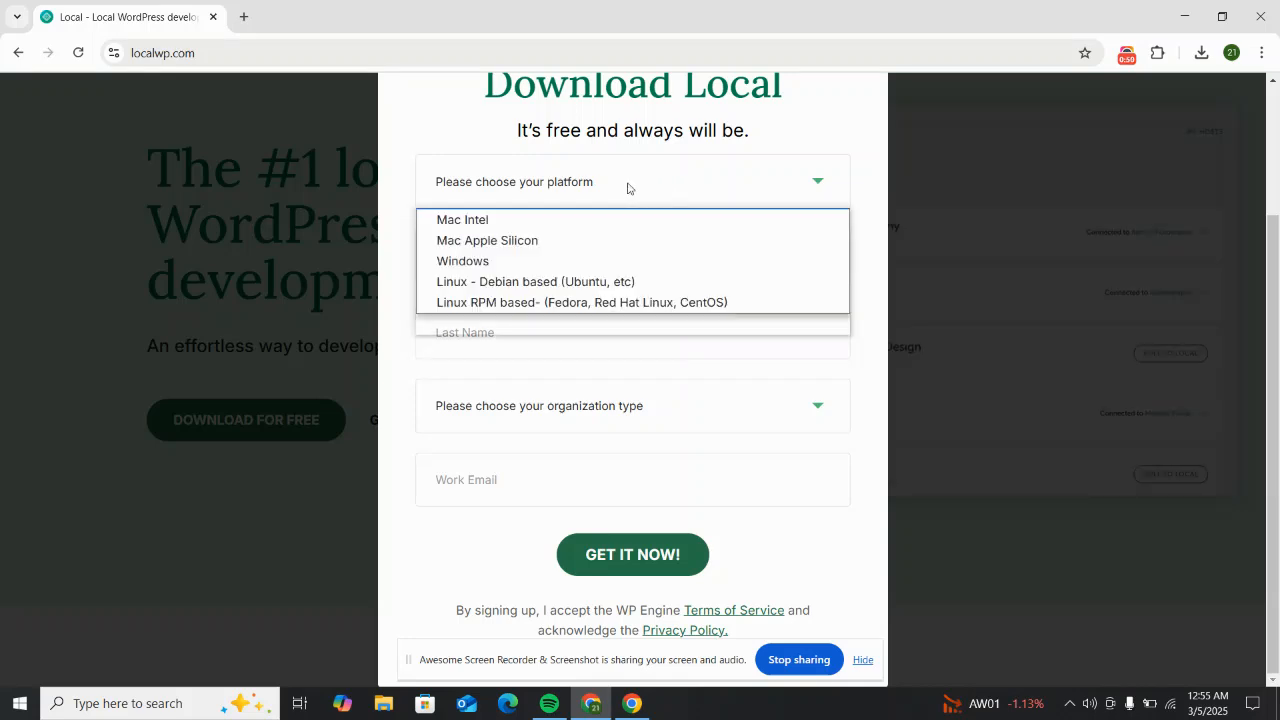
{"action": "left_click", "coordinate": [650, 178]}
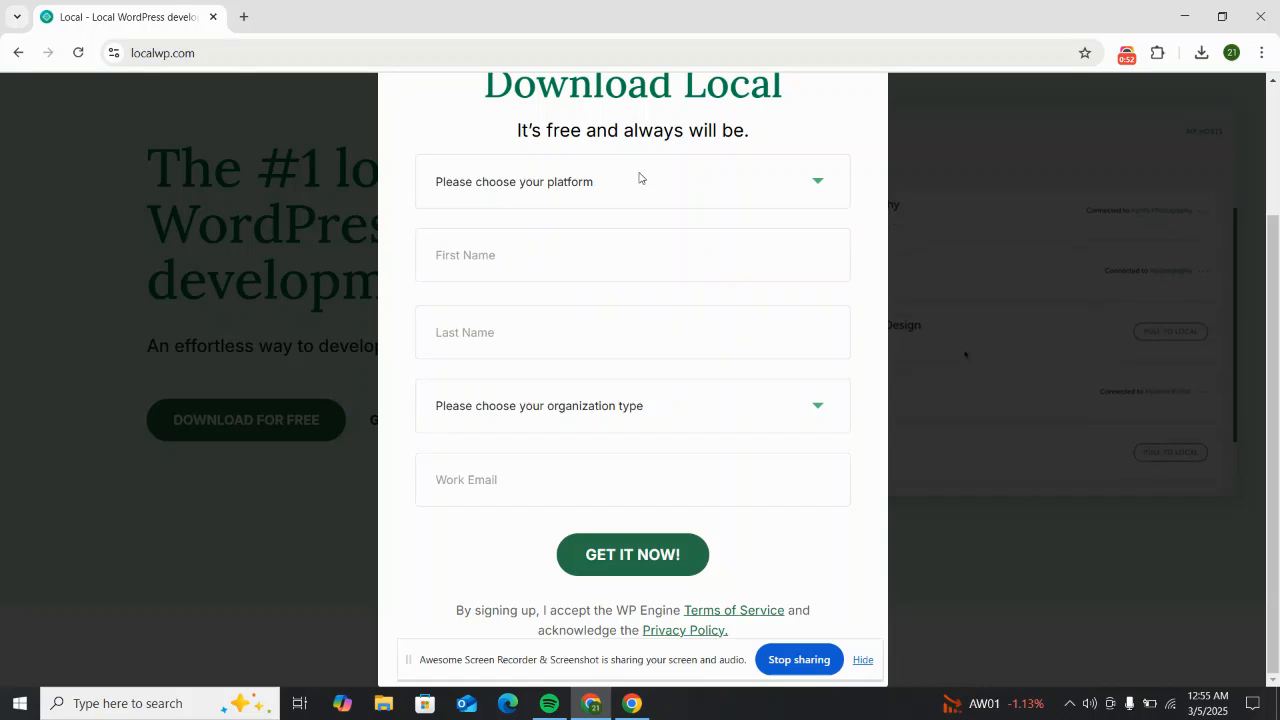
{"action": "left_click", "coordinate": [813, 186]}
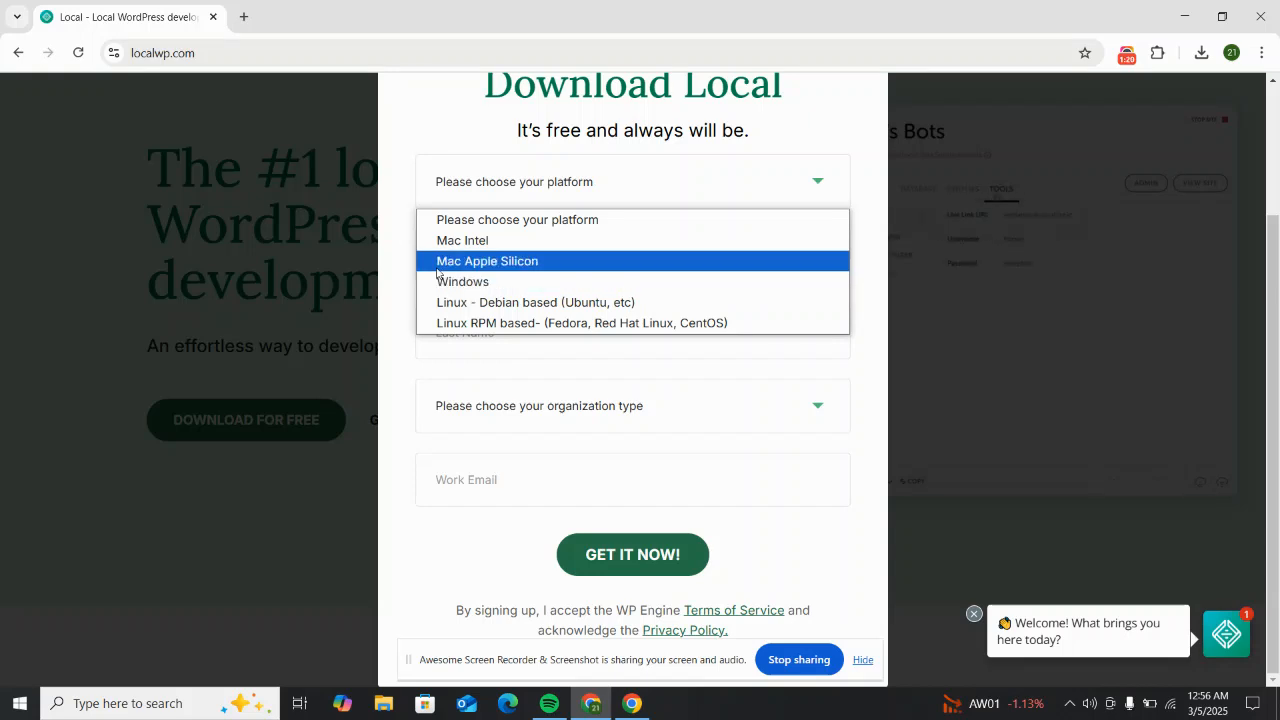
{"action": "left_click", "coordinate": [478, 283]}
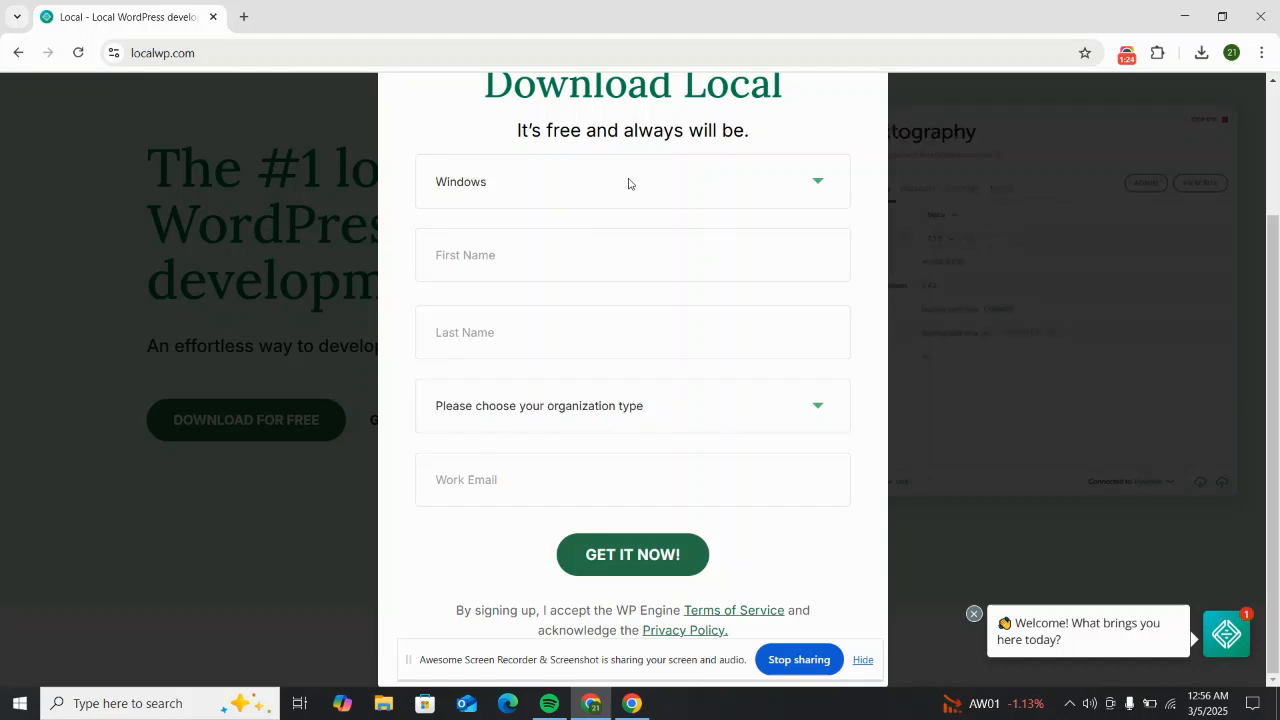
Step: Autofill name and e-mail, select Independent Freelancer/Consultant, and submit with GET IT NOW!
{"action": "left_click", "coordinate": [647, 258]}
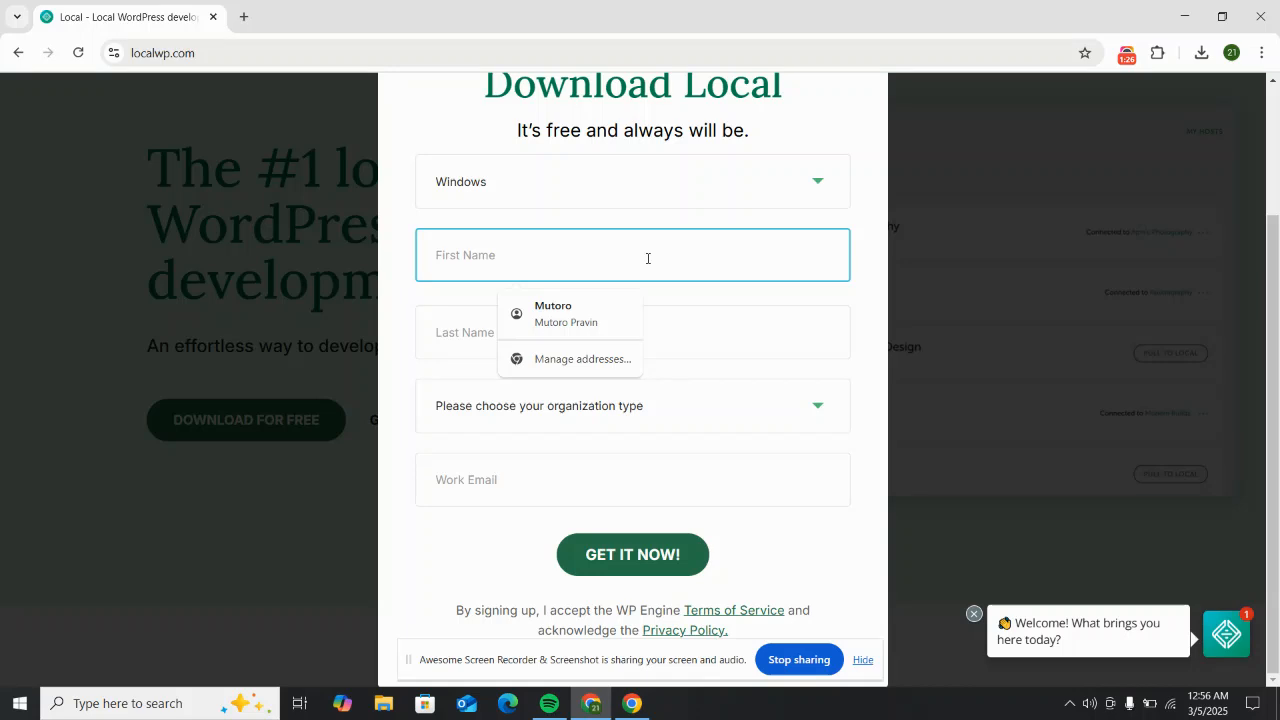
{"action": "left_click", "coordinate": [614, 329]}
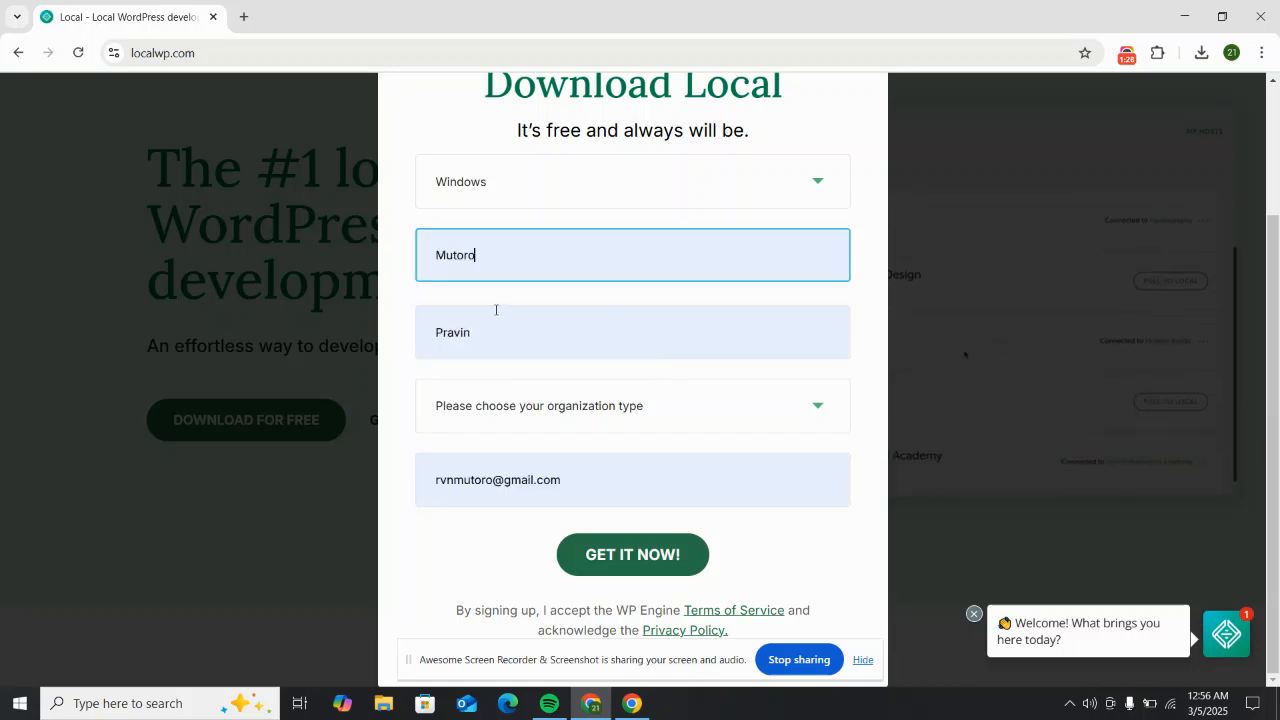
{"action": "left_click", "coordinate": [709, 409]}
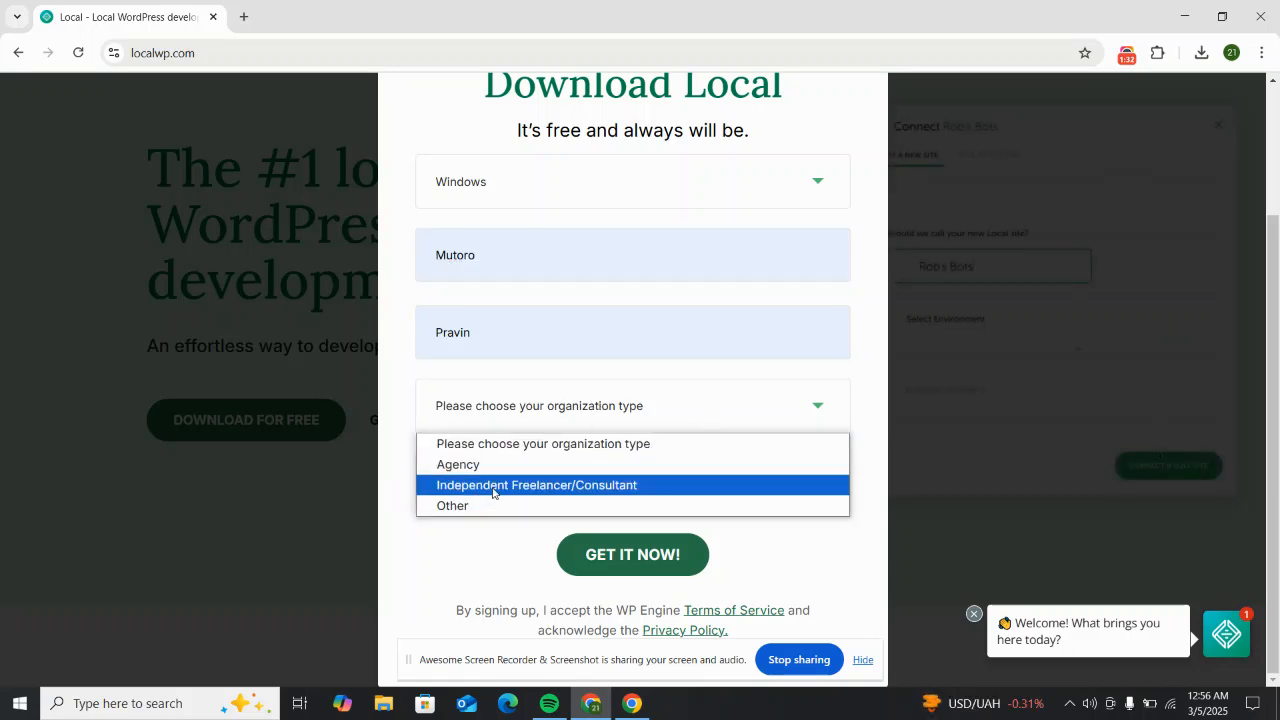
{"action": "left_click", "coordinate": [623, 487]}
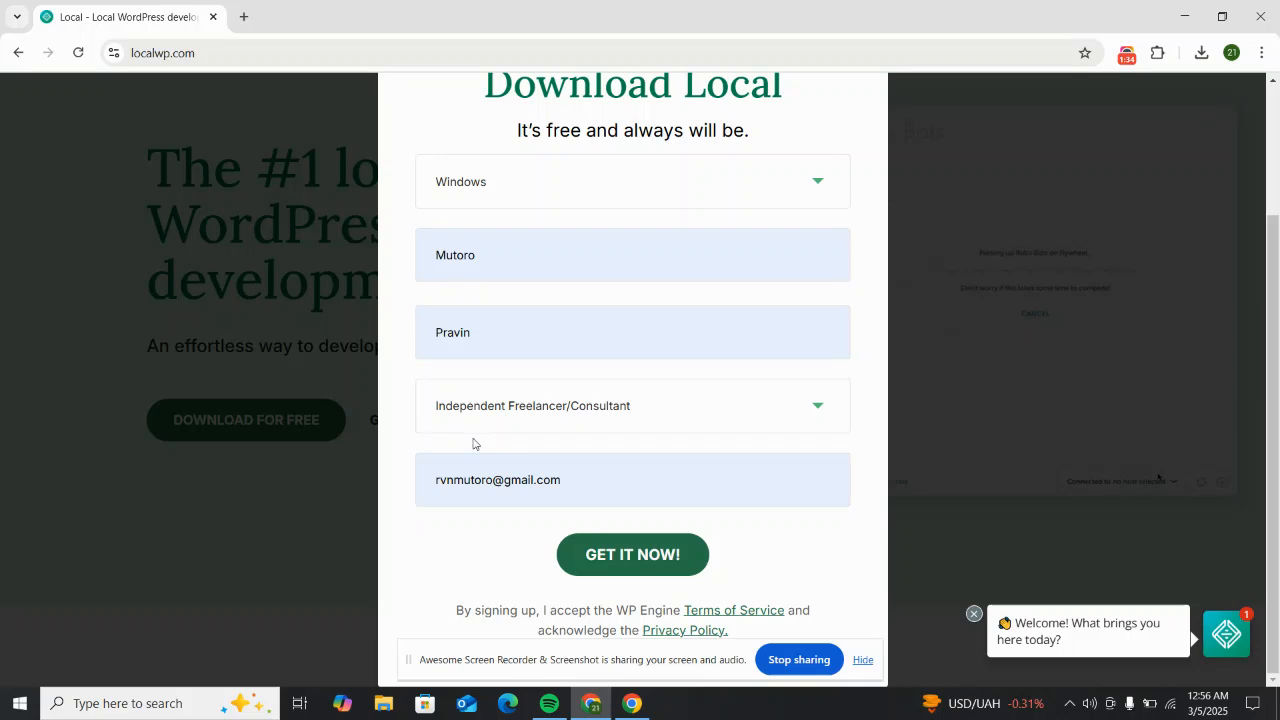
{"action": "left_click", "coordinate": [572, 482]}
{"action": "left_click", "coordinate": [447, 528]}
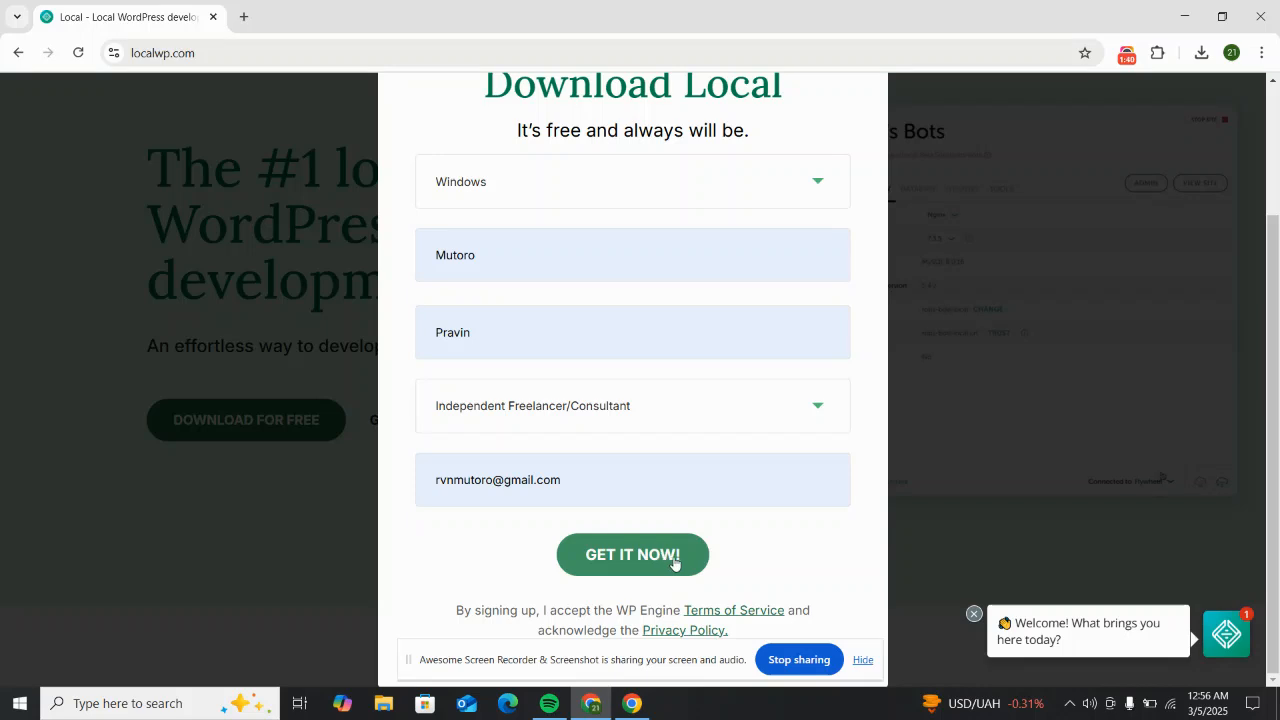
{"action": "left_click", "coordinate": [666, 563]}
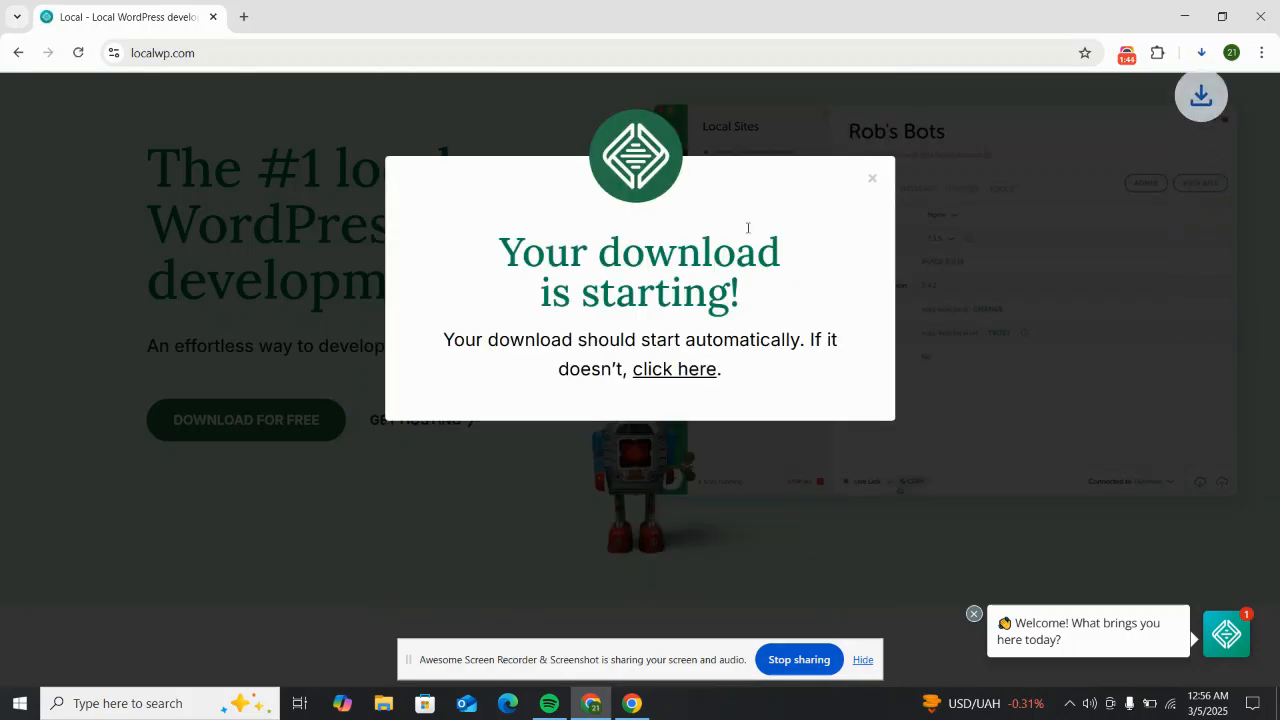
Step: Wait for local-9.2.2-windows.exe (682 MB) to finish downloading, then show it in its Downloads folder
{"action": "left_click", "coordinate": [1203, 53]}
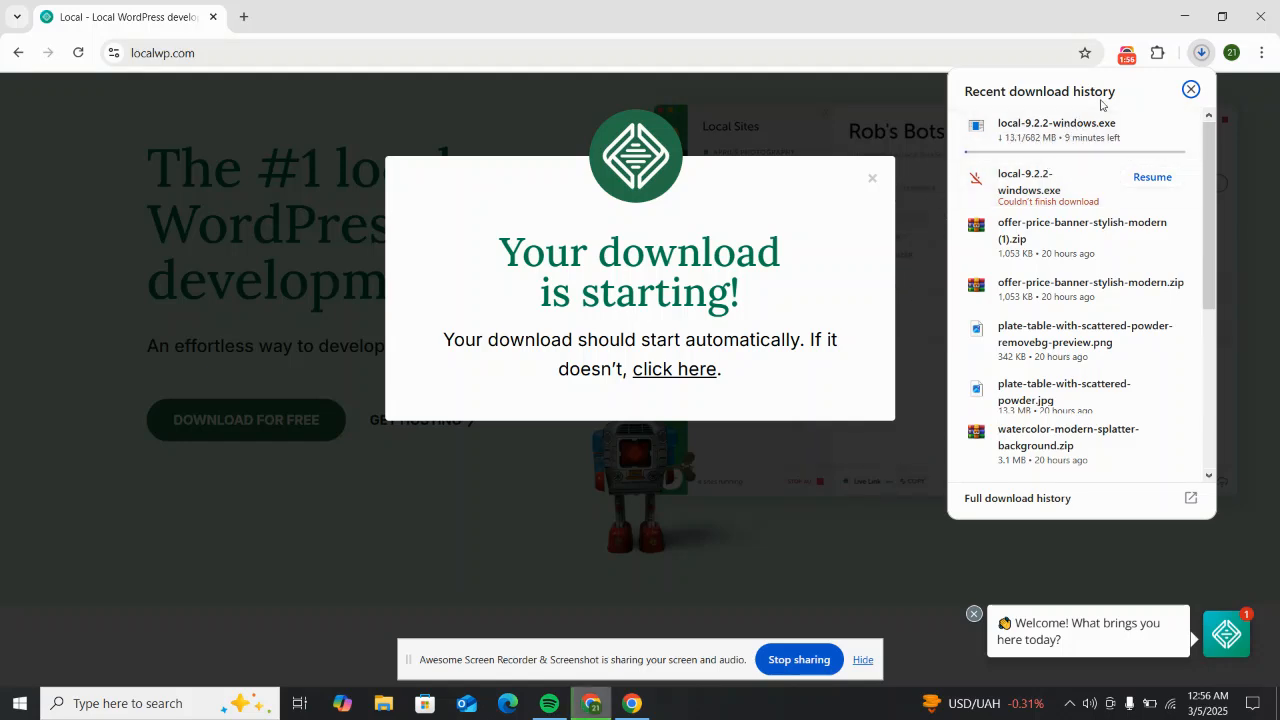
{"action": "left_click", "coordinate": [1127, 60]}
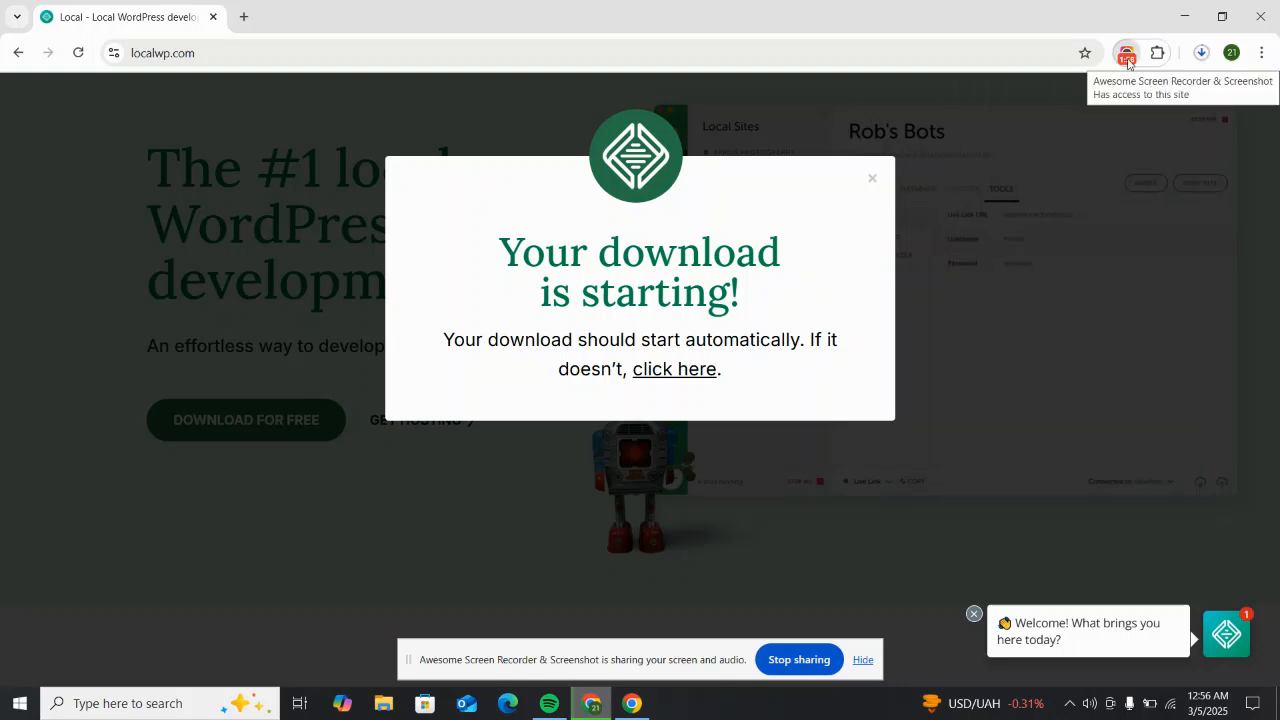
{"action": "left_click", "coordinate": [1127, 60]}
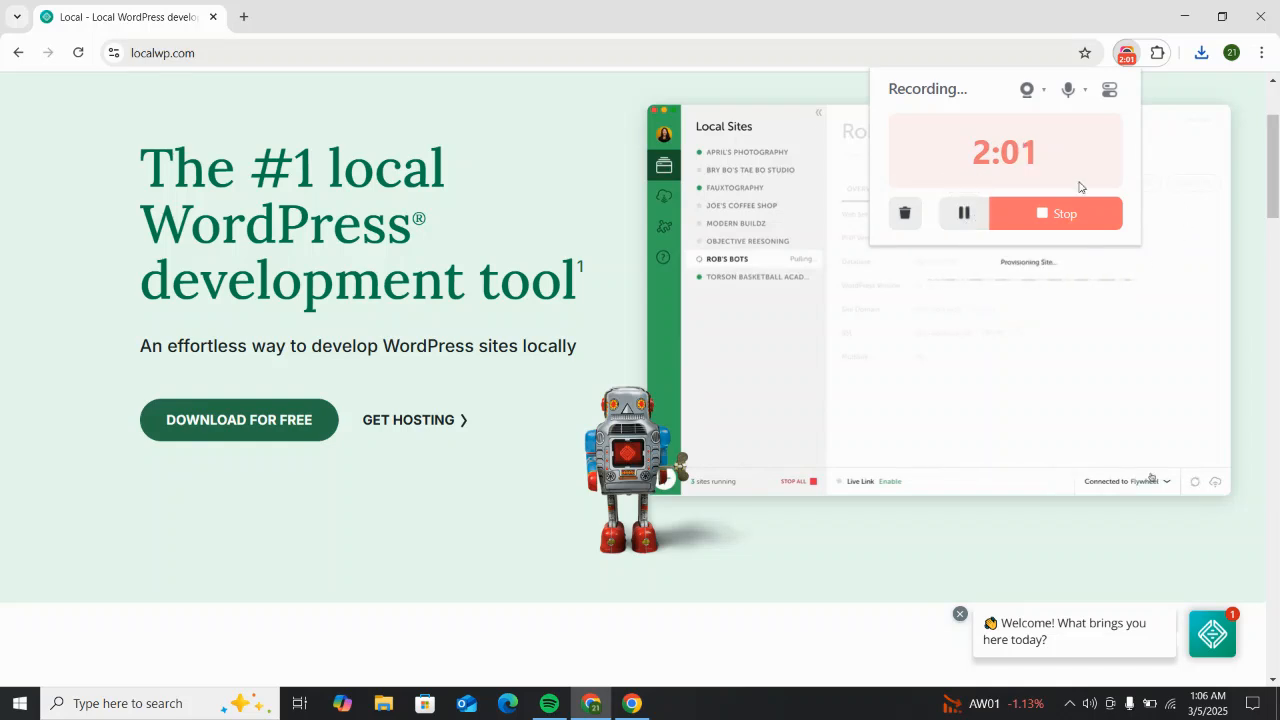
{"action": "left_click", "coordinate": [1127, 57]}
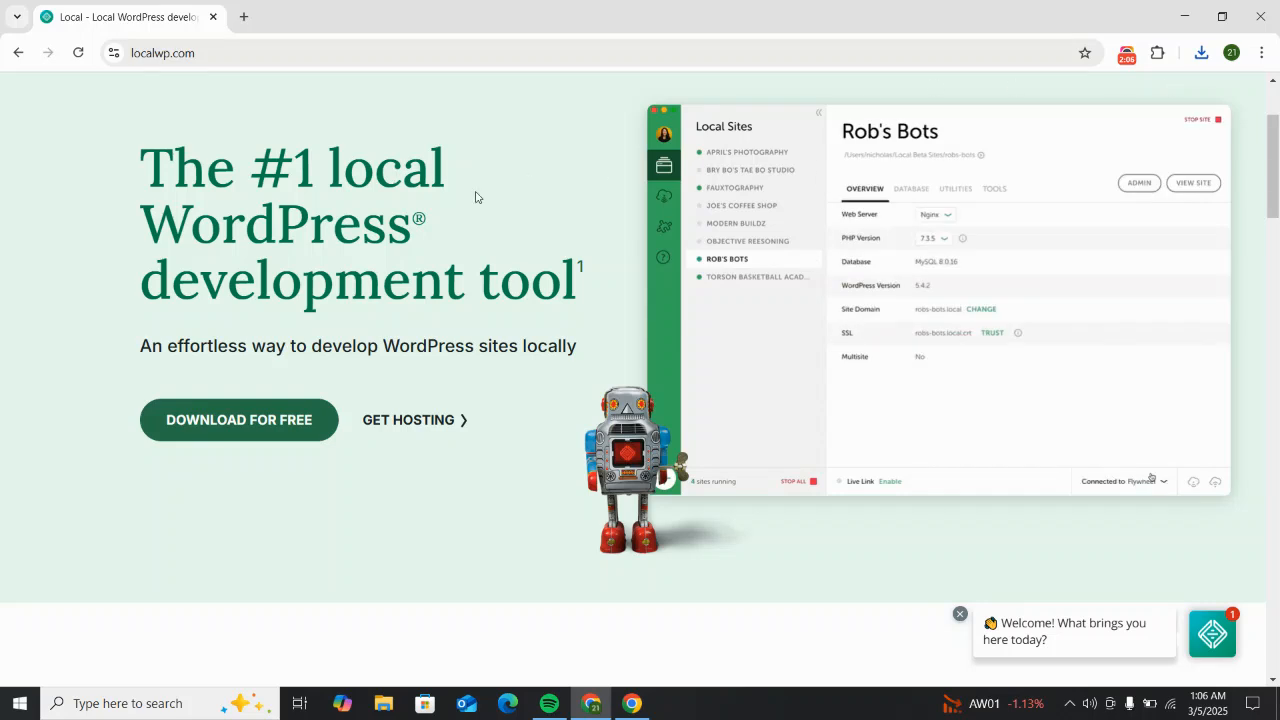
{"action": "scroll", "coordinate": [1154, 166], "scroll_direction": "up", "scroll_amount": 2}
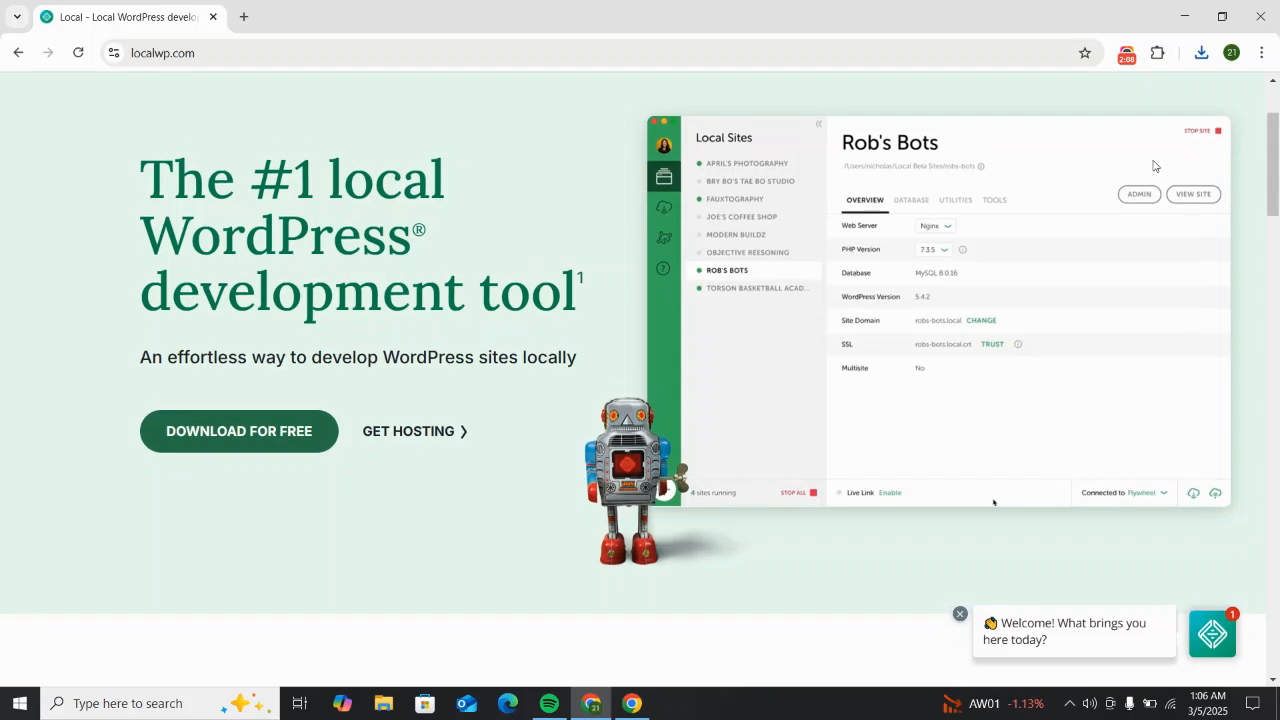
{"action": "left_click", "coordinate": [1202, 53]}
{"action": "mouse_move", "coordinate": [1090, 142]}
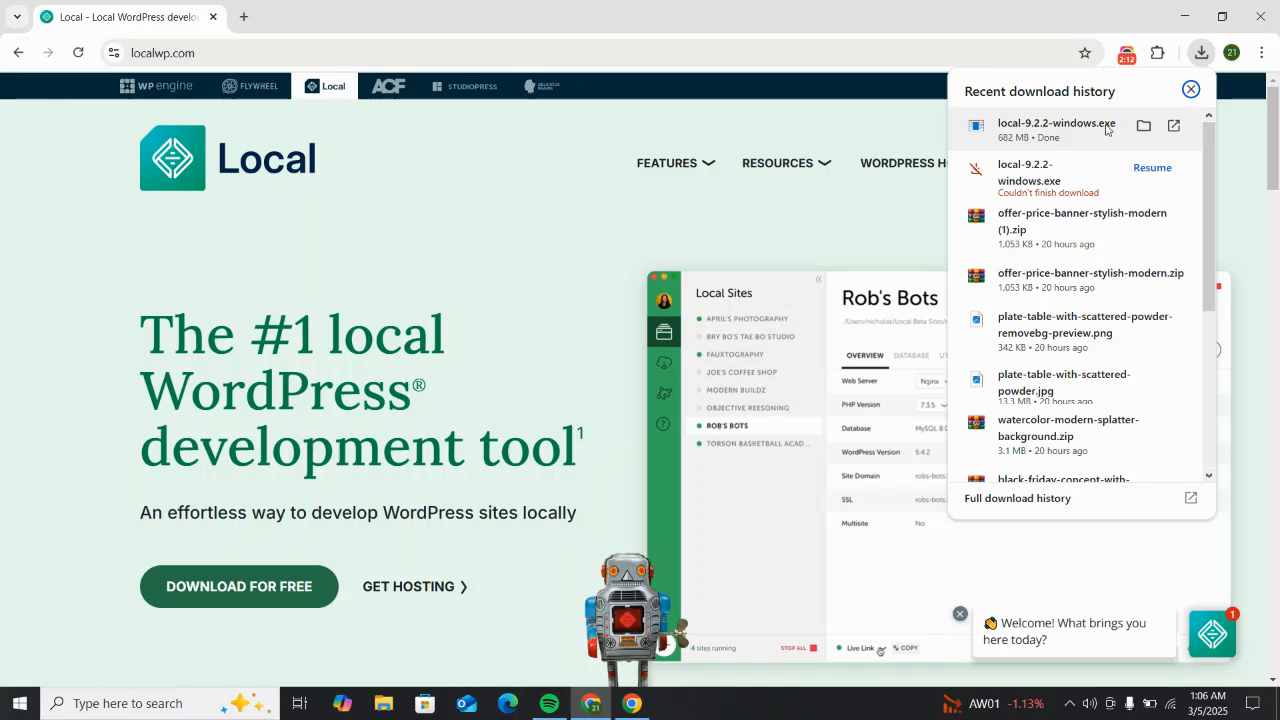
{"action": "left_click", "coordinate": [1143, 125]}
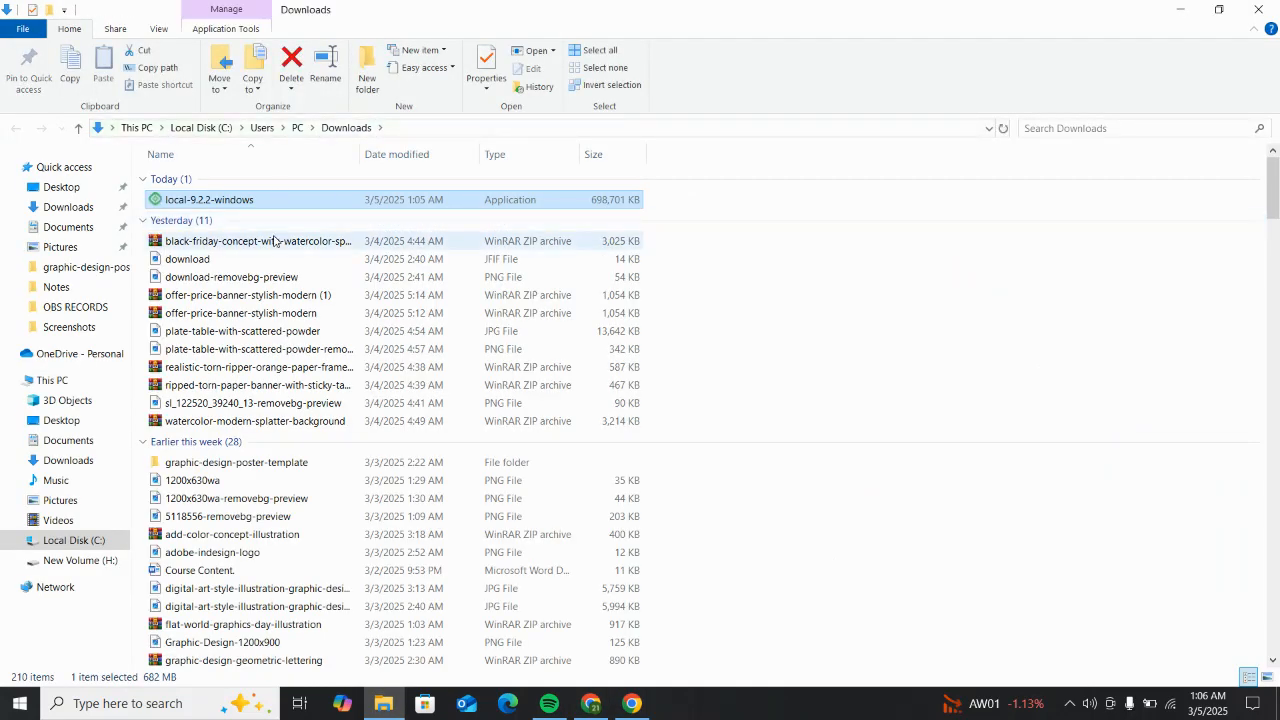
Step: Launch the Local installer and choose to install it for all users
{"action": "double_click", "coordinate": [236, 202]}
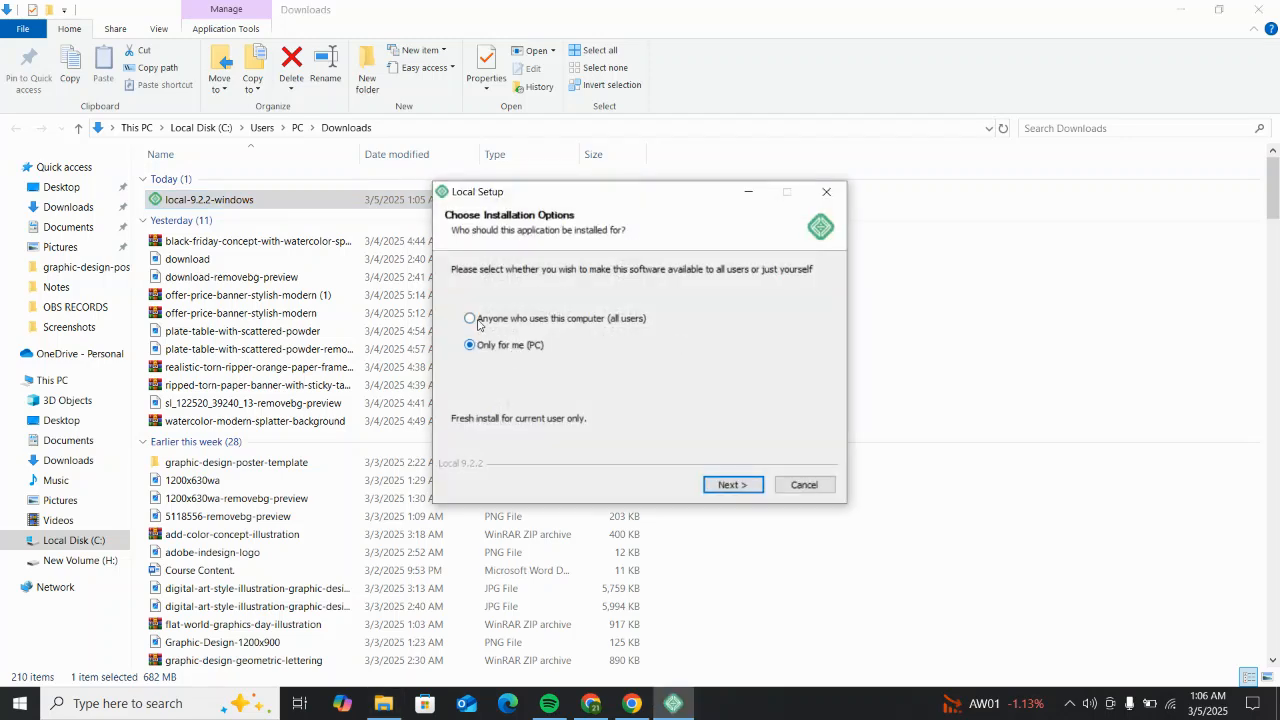
{"action": "left_click", "coordinate": [535, 320]}
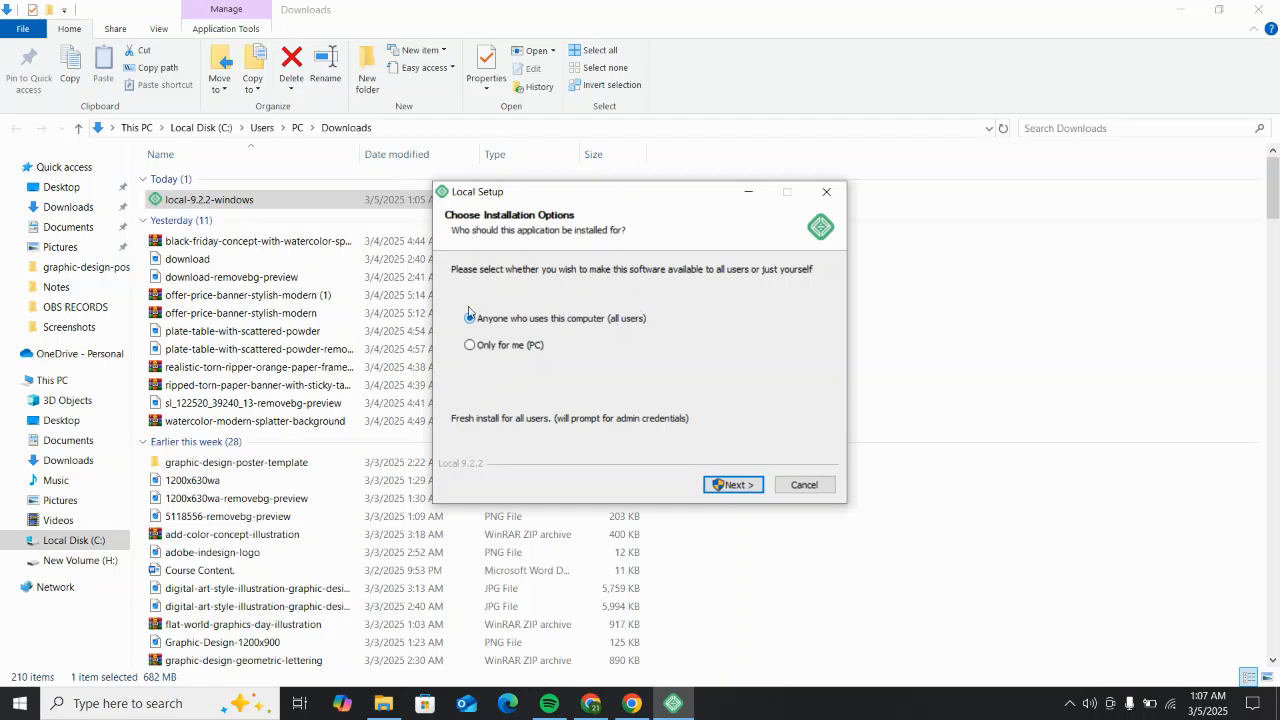
{"action": "left_click", "coordinate": [718, 485]}
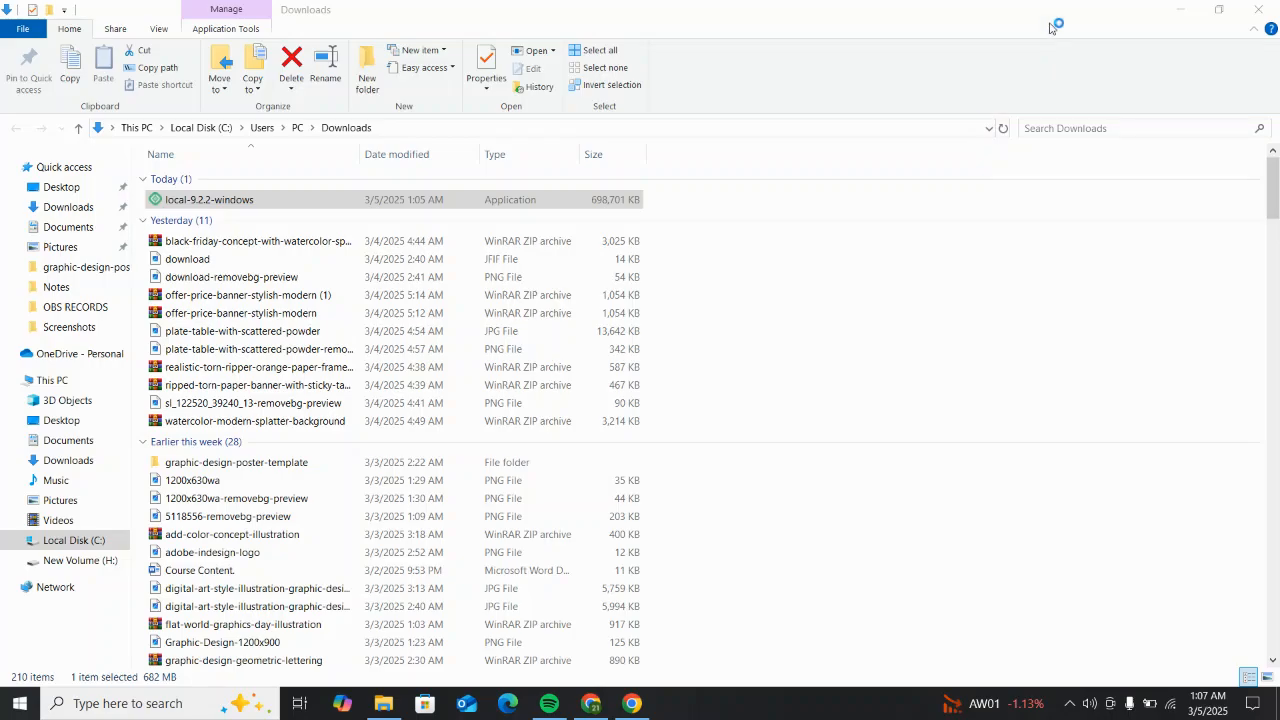
Step: Keep the default C:\Program Files (x86)\Local destination folder and start the installation
{"action": "left_click", "coordinate": [1182, 10]}
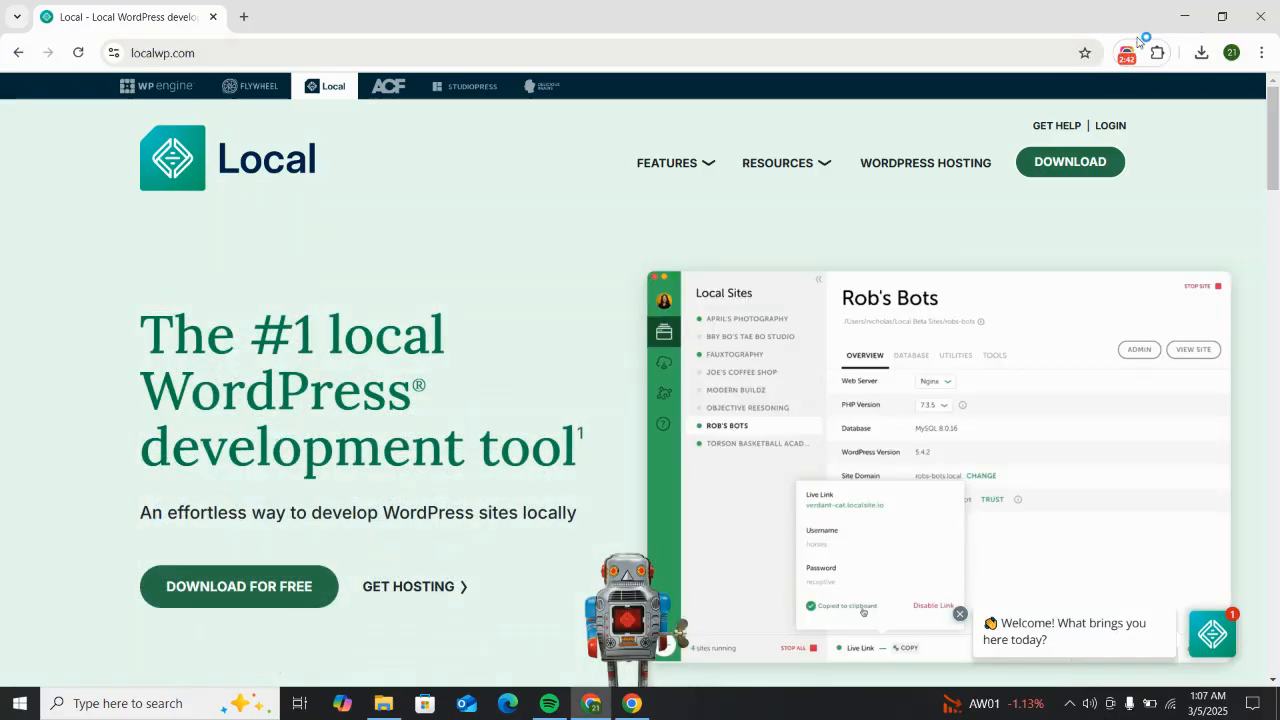
{"action": "left_click", "coordinate": [1184, 16]}
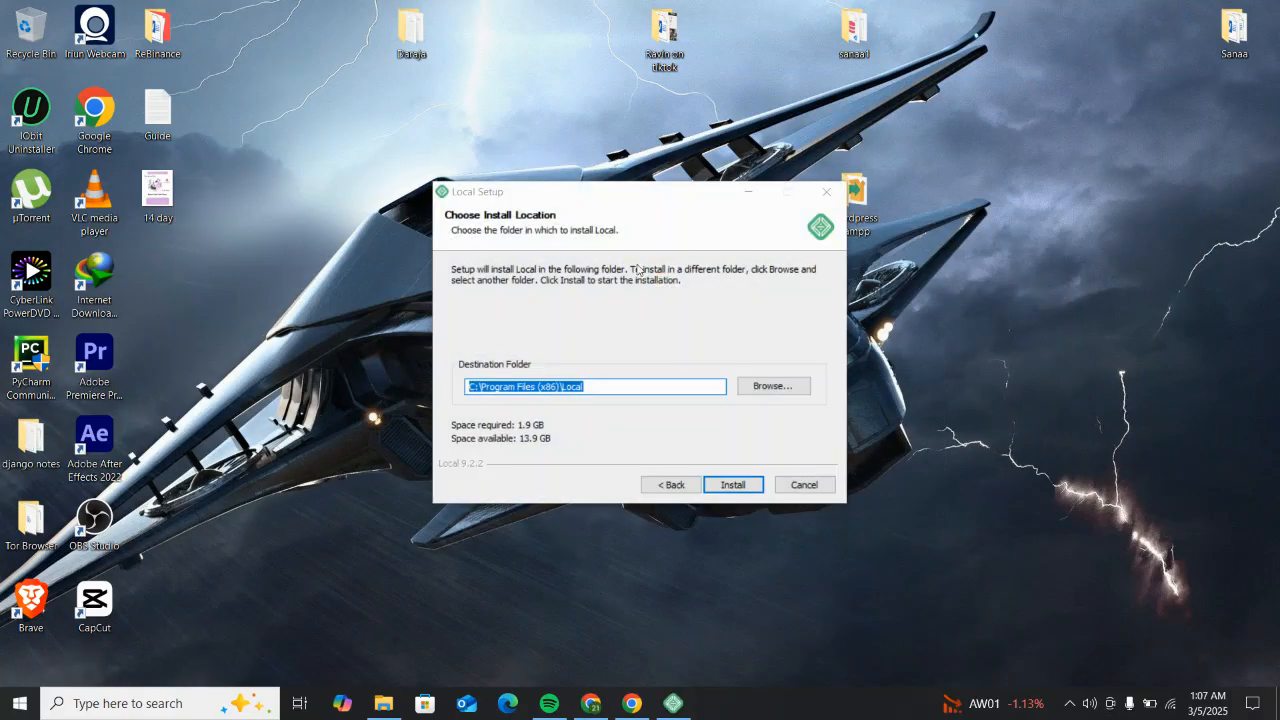
{"action": "left_click_drag", "start_coordinate": [680, 193], "coordinate": [674, 185]}
{"action": "left_click", "coordinate": [675, 163]}
{"action": "left_click", "coordinate": [685, 200]}
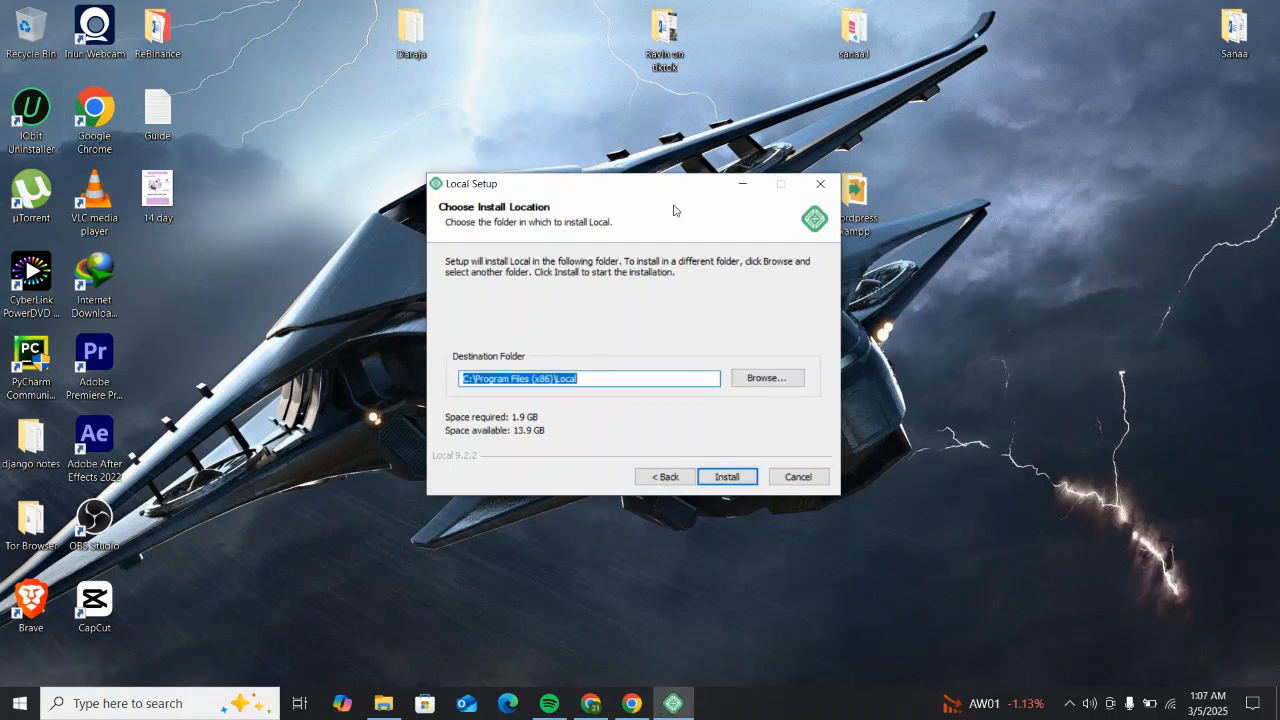
{"action": "left_click", "coordinate": [590, 381]}
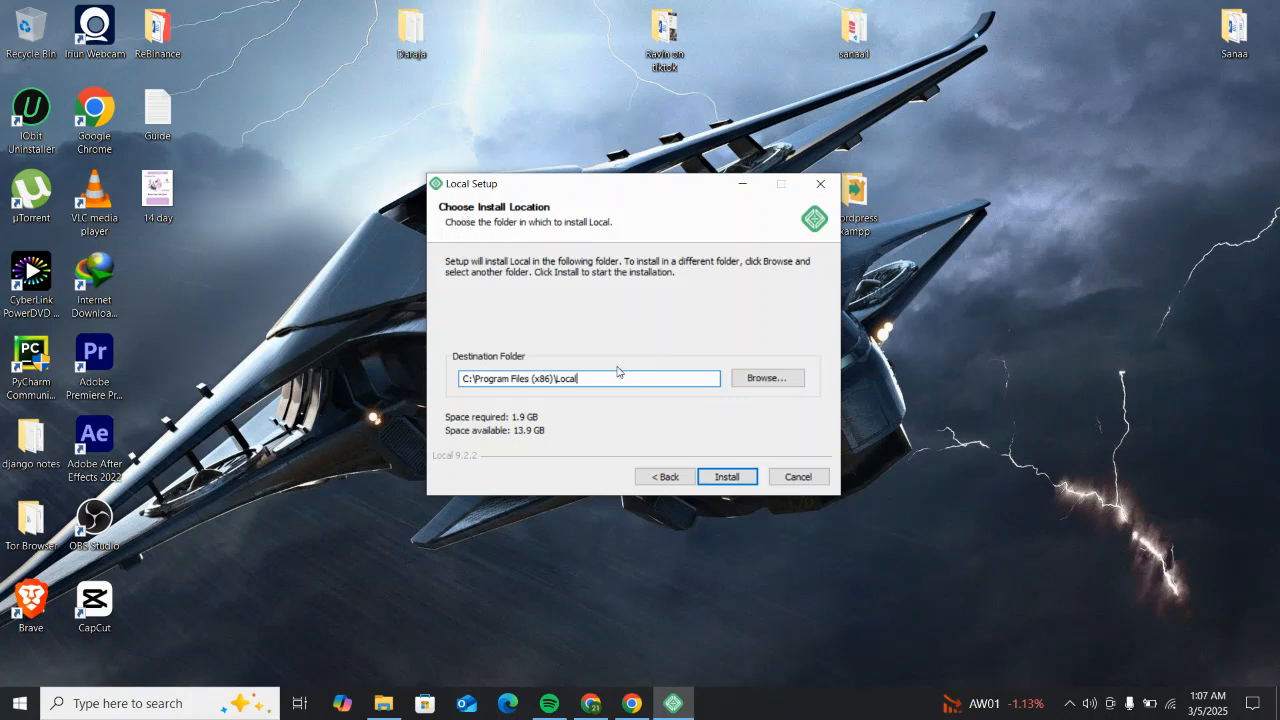
{"action": "left_click", "coordinate": [727, 477]}
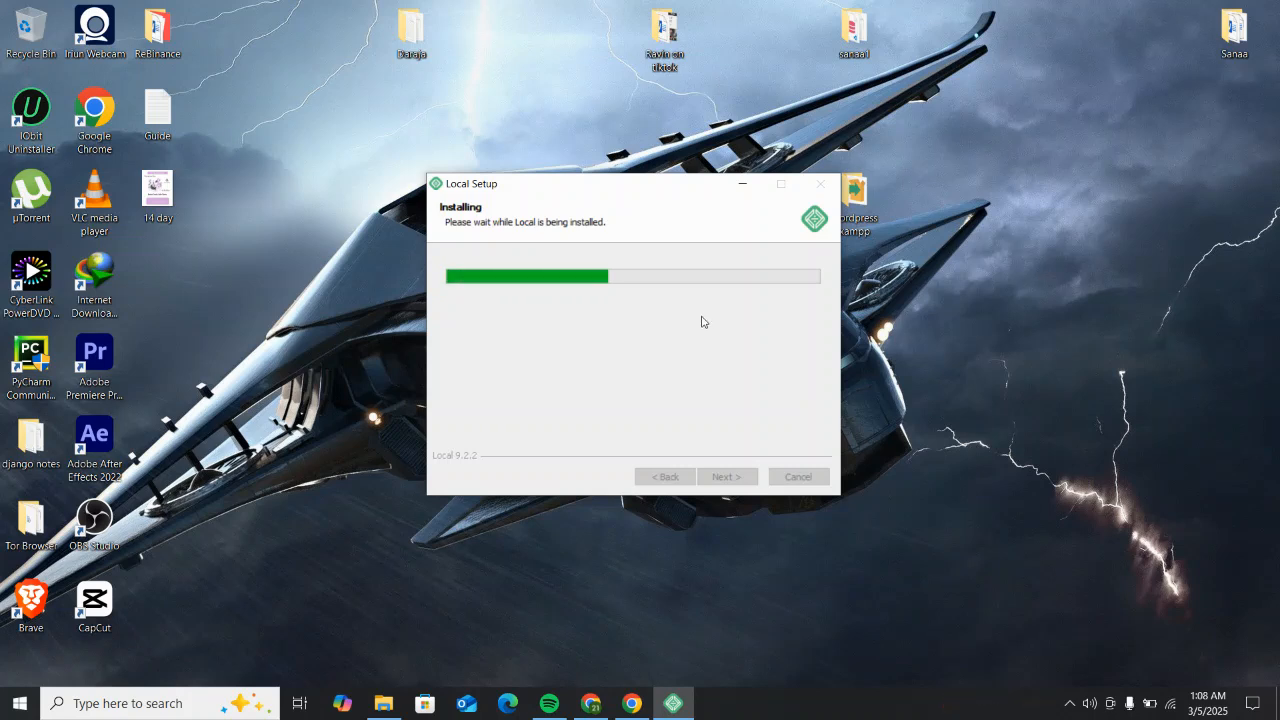
Step: Wait for the Local 9.2.2 installation to reach the Completing Local Setup page
{"action": "mouse_move", "coordinate": [693, 189]}
{"action": "left_mouse_down"}
{"action": "mouse_move", "coordinate": [705, 155]}
{"action": "mouse_move", "coordinate": [708, 179]}
{"action": "left_mouse_up"}
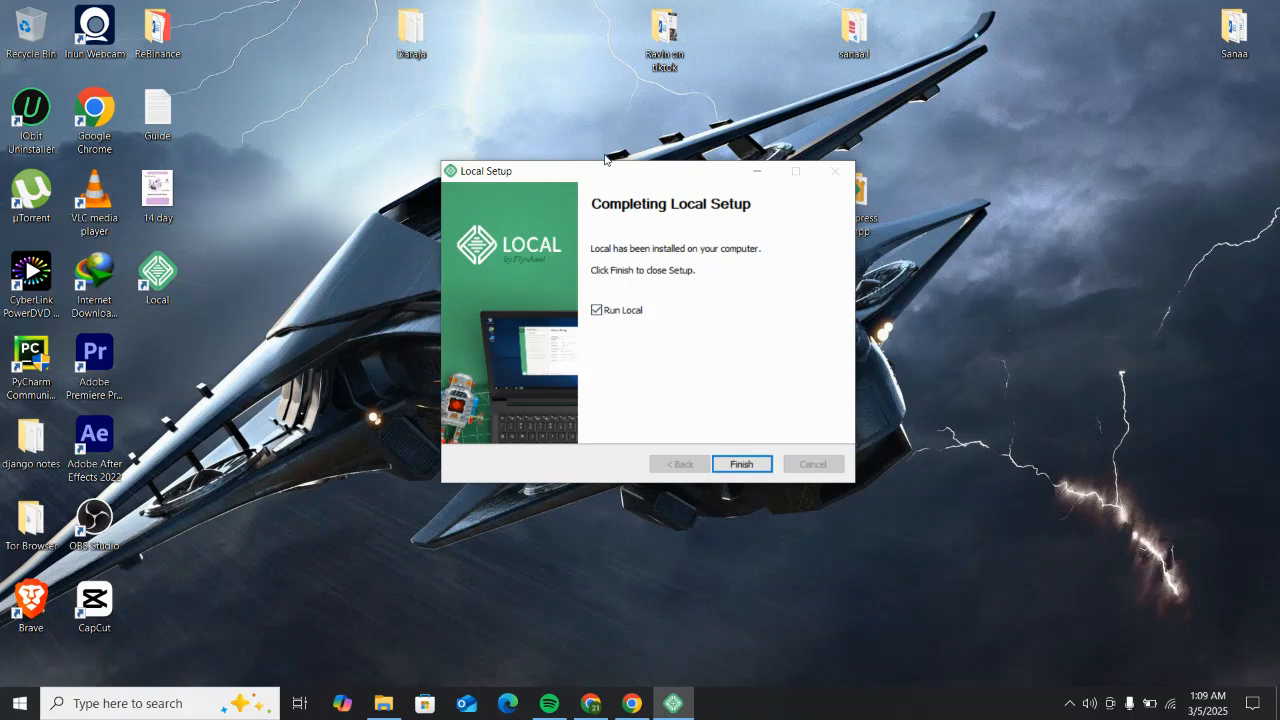
Step: Leave Run Local ticked and finish the Local Setup wizard
{"action": "left_click_drag", "start_coordinate": [634, 170], "coordinate": [674, 167]}
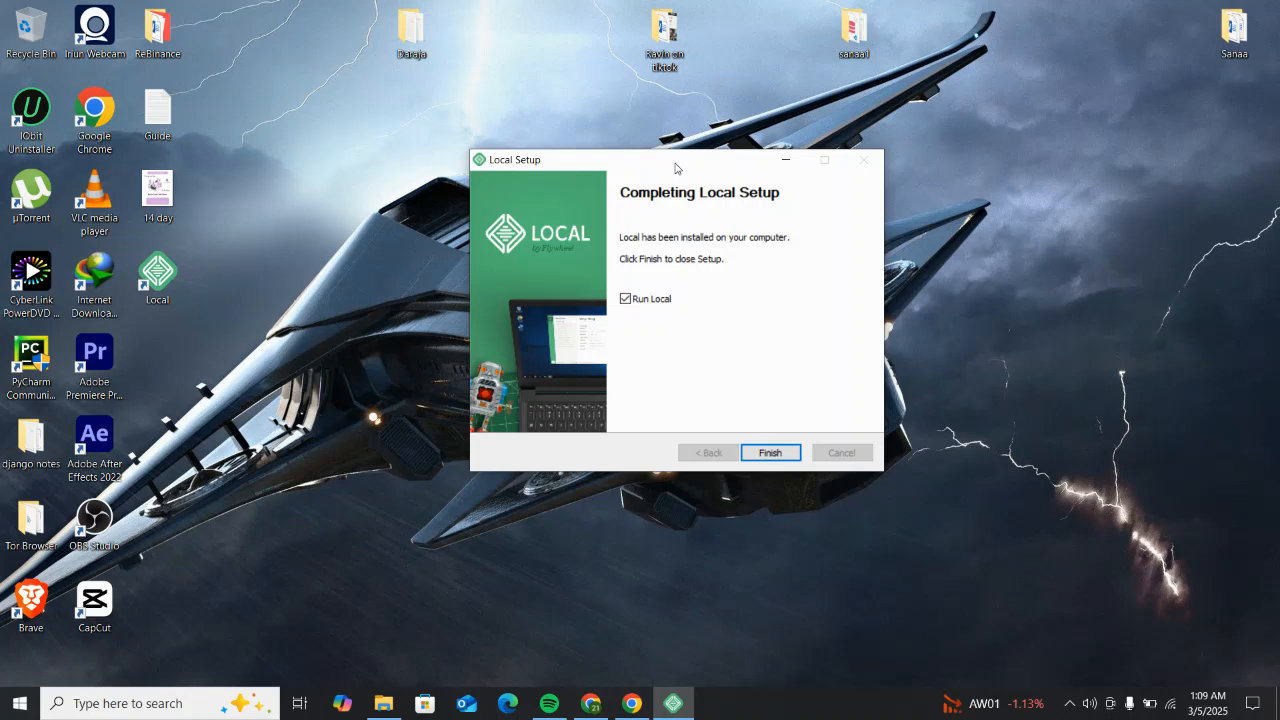
{"action": "left_click_drag", "start_coordinate": [676, 167], "coordinate": [679, 165]}
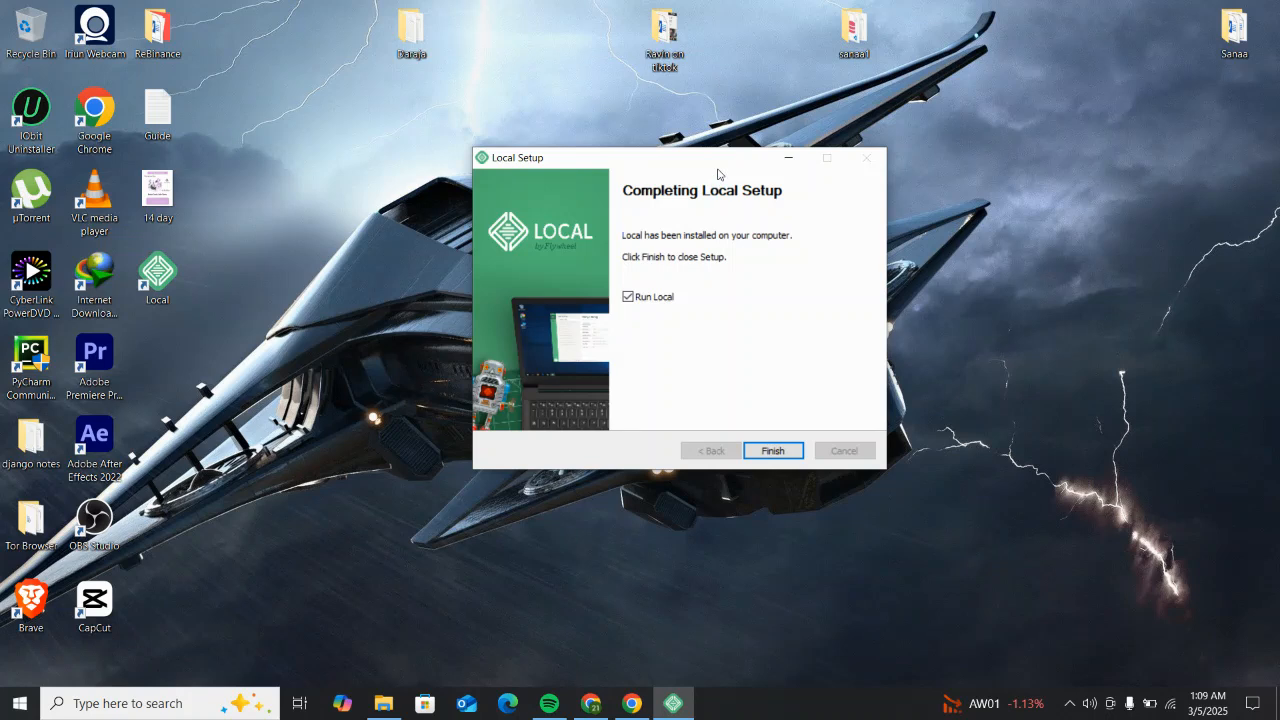
{"action": "left_click_drag", "start_coordinate": [722, 166], "coordinate": [747, 172]}
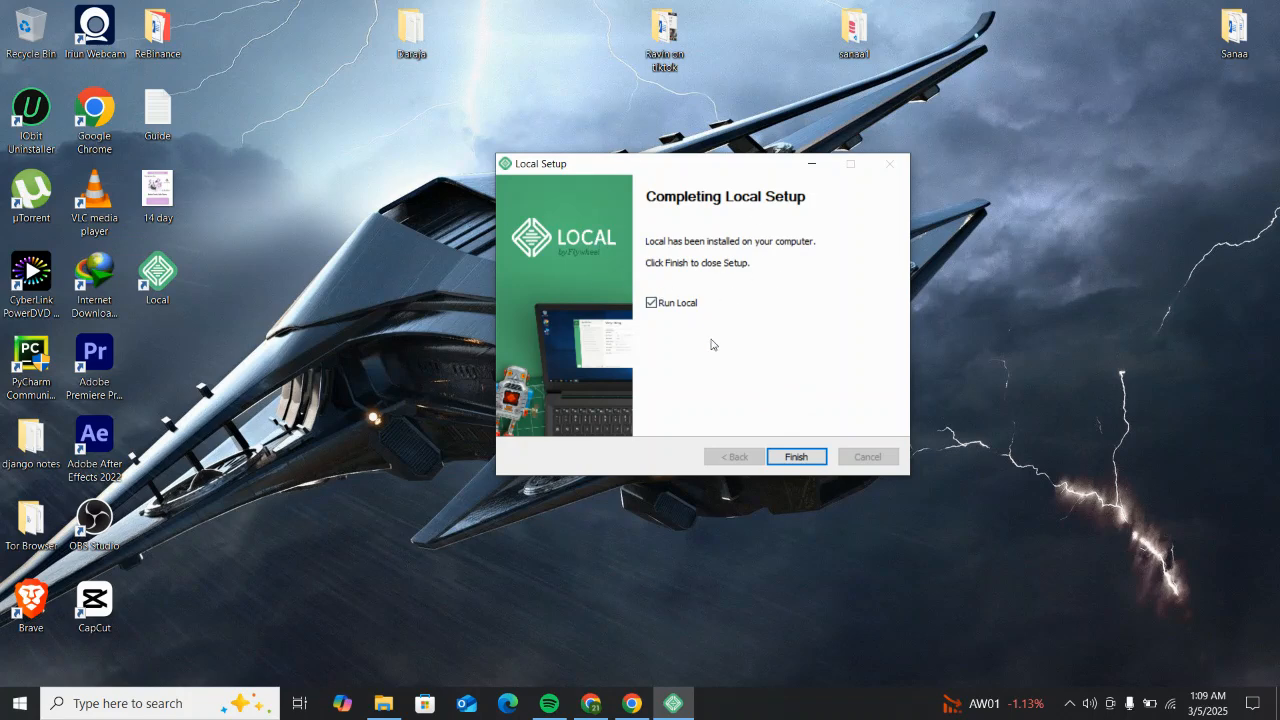
{"action": "left_click", "coordinate": [800, 460]}
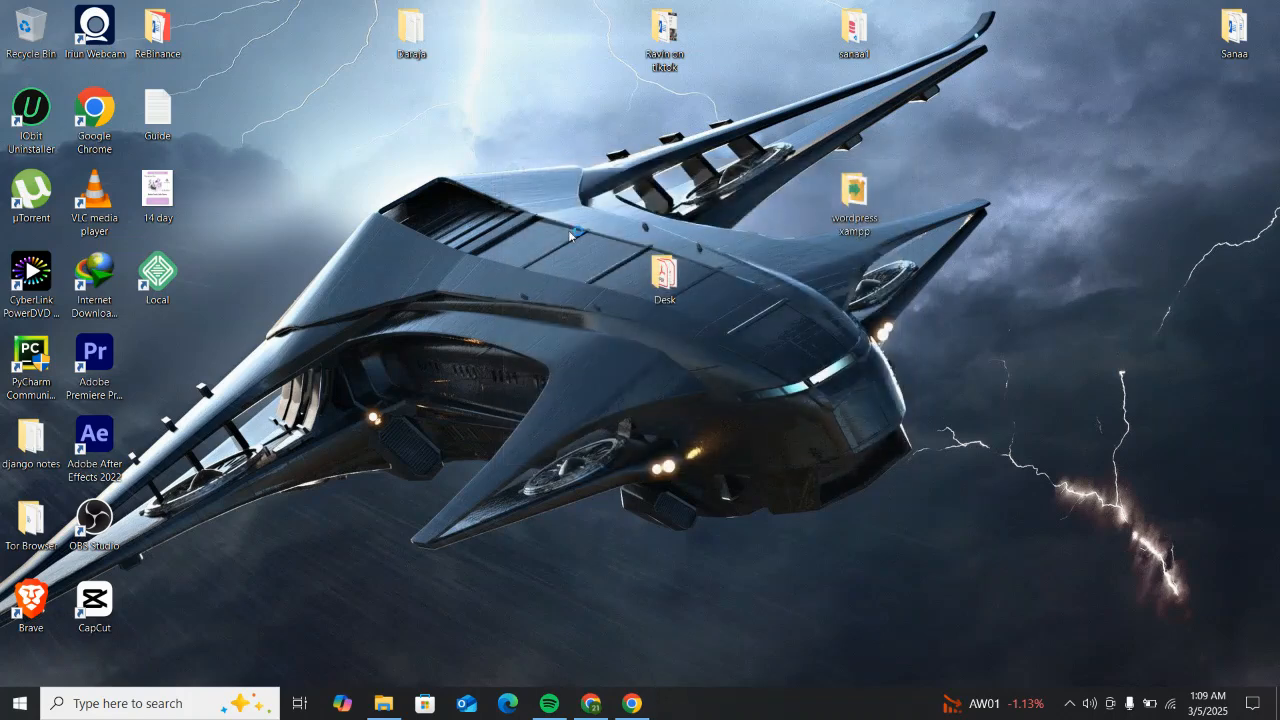
Step: Refresh the desktop and launch Local from its desktop shortcut
{"action": "right_click", "coordinate": [317, 251]}
{"action": "left_click", "coordinate": [360, 301]}
{"action": "left_click", "coordinate": [176, 285]}
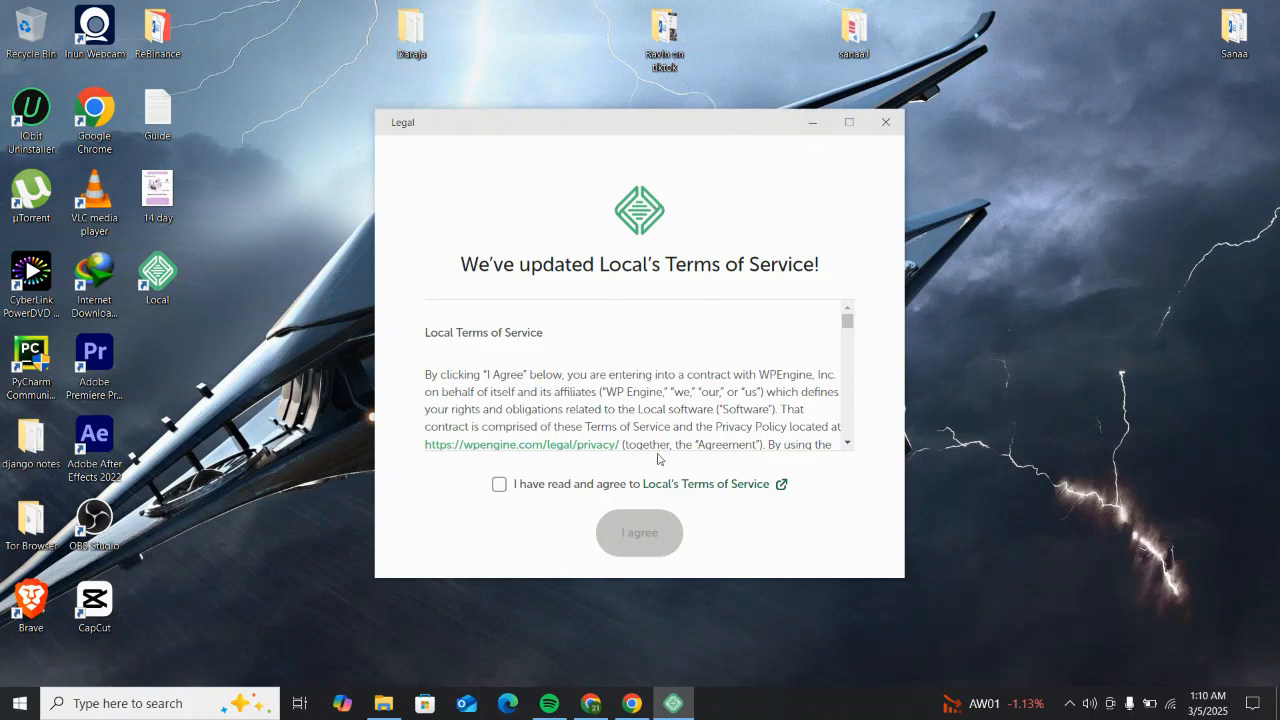
Step: Tick the Terms of Service agreement box and confirm with I agree
{"action": "left_click", "coordinate": [499, 485]}
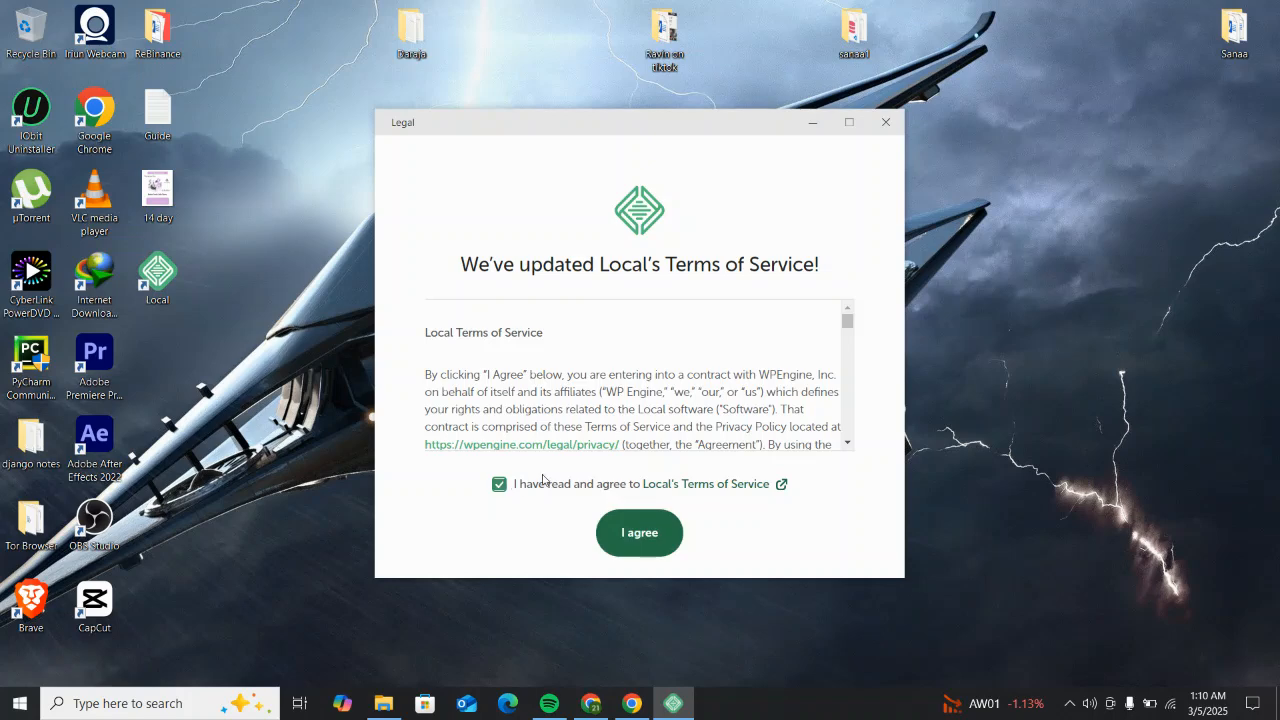
{"action": "left_click", "coordinate": [656, 537]}
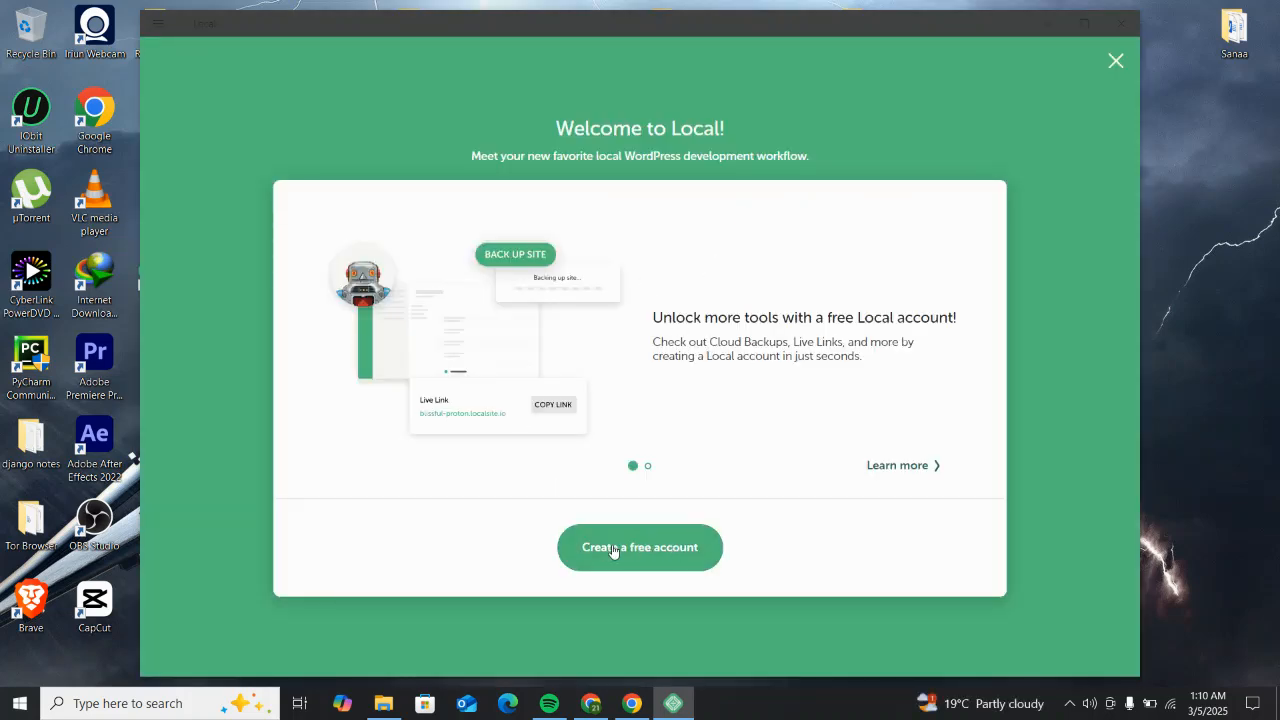
Step: Go to the free account page on hub.localwp.com and reopen Local from it, allowing Chrome's prompt
{"action": "left_click", "coordinate": [652, 552]}
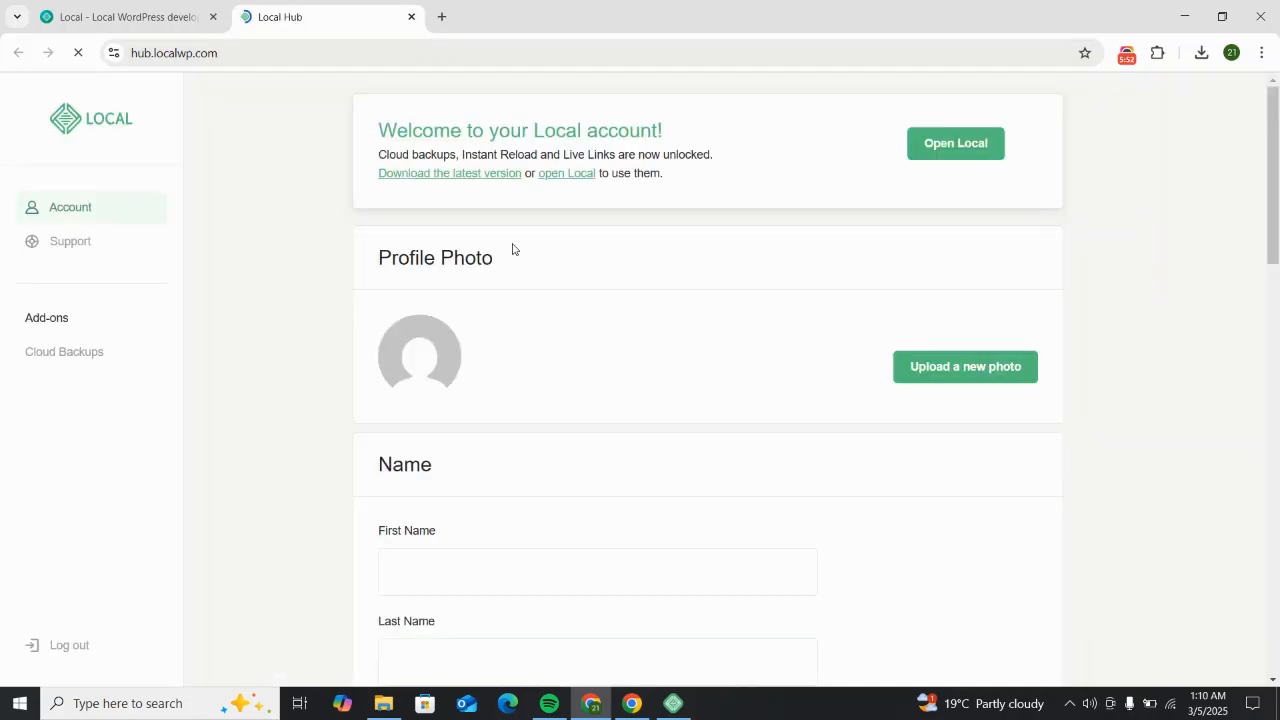
{"action": "scroll", "coordinate": [714, 291], "scroll_direction": "down", "scroll_amount": 5}
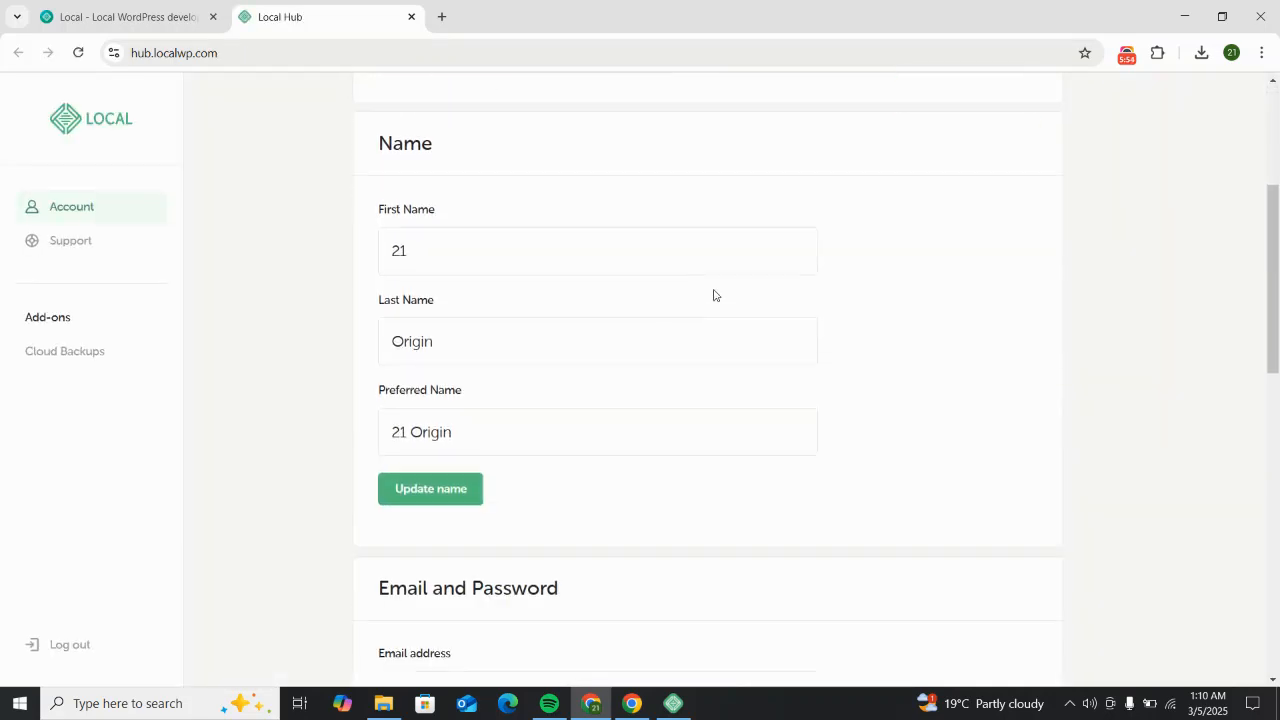
{"action": "scroll", "coordinate": [714, 291], "scroll_direction": "down", "scroll_amount": 5}
{"action": "scroll", "coordinate": [711, 283], "scroll_direction": "up", "scroll_amount": 4}
{"action": "scroll", "coordinate": [709, 287], "scroll_direction": "up", "scroll_amount": 6}
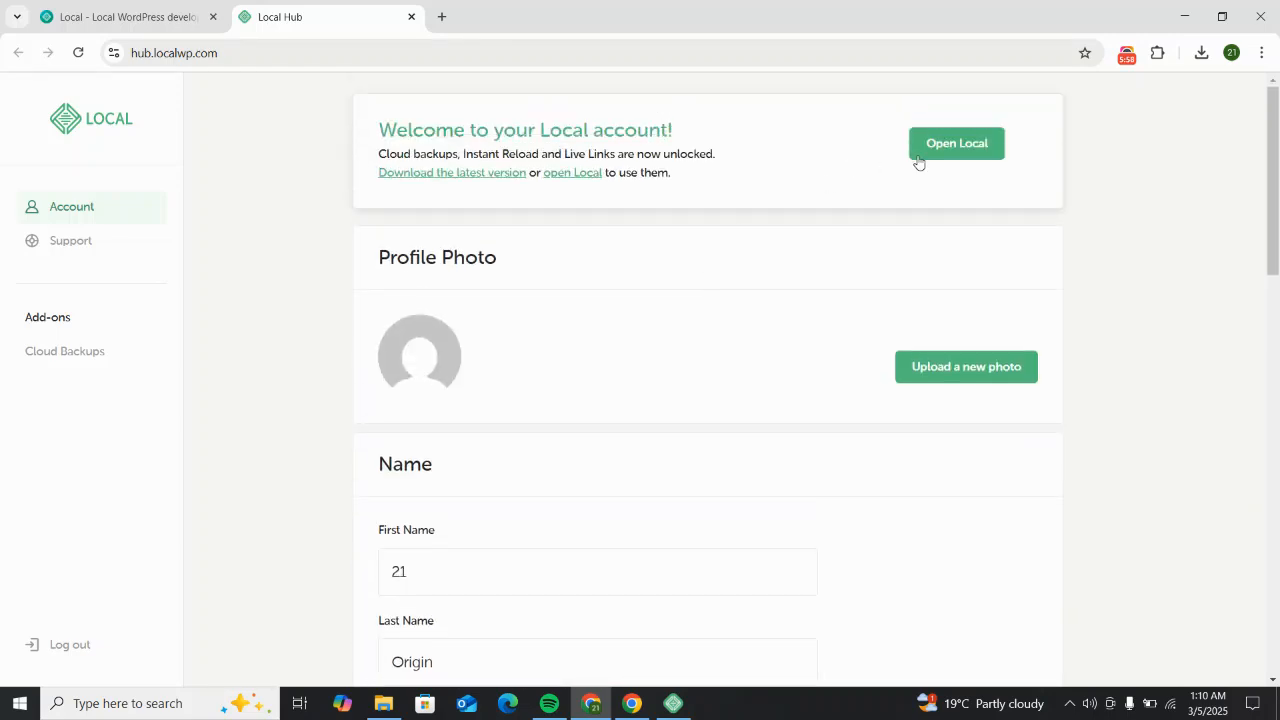
{"action": "left_click", "coordinate": [935, 160]}
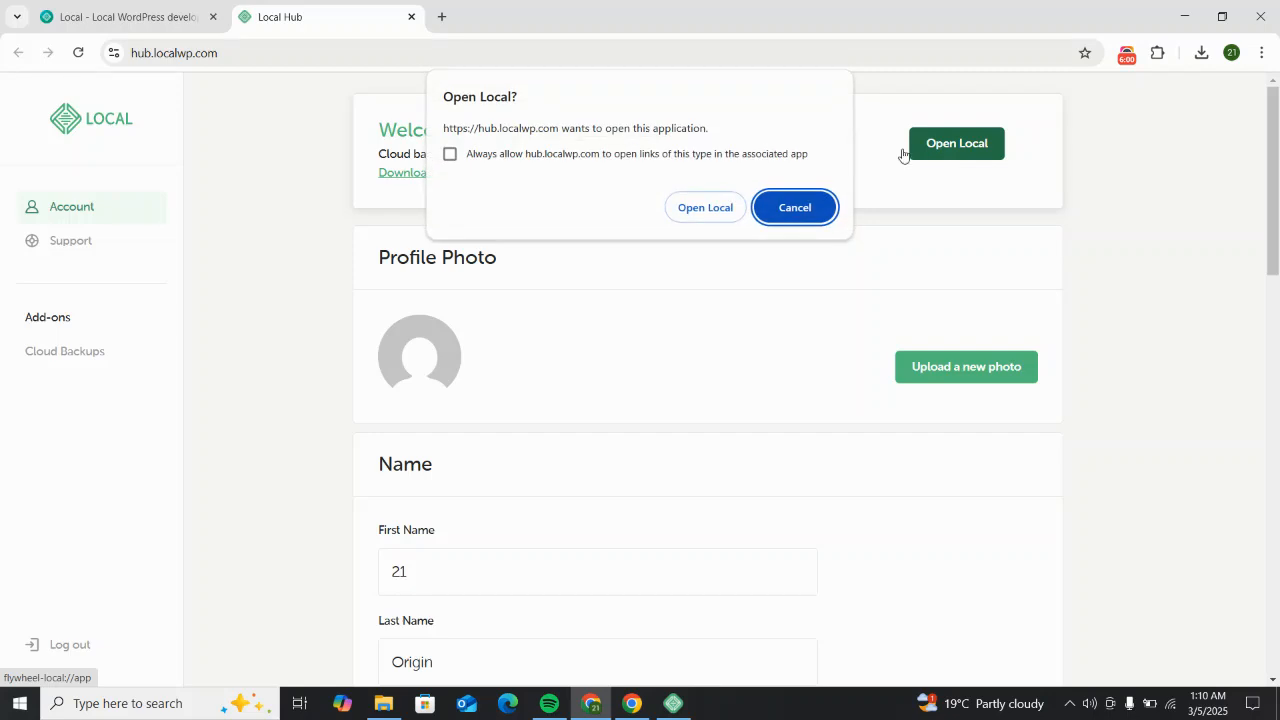
{"action": "left_click", "coordinate": [710, 212]}
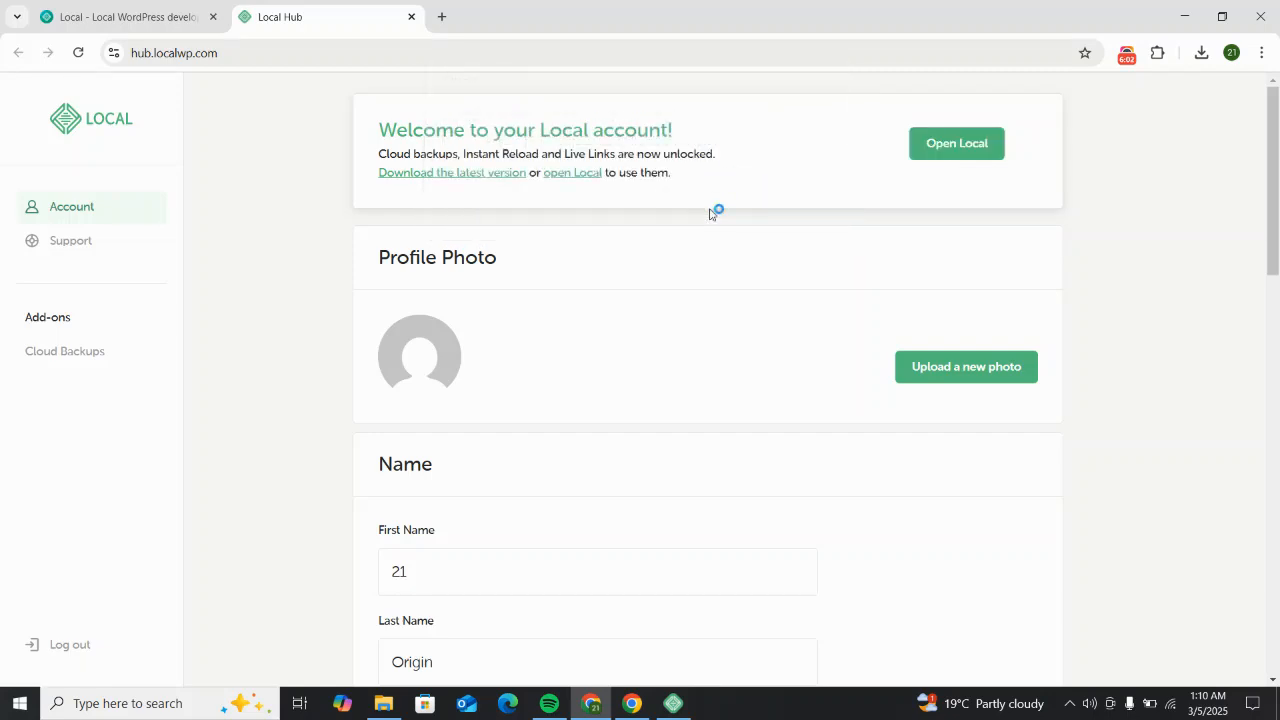
{"action": "scroll", "coordinate": [786, 226], "scroll_direction": "down", "scroll_amount": 3}
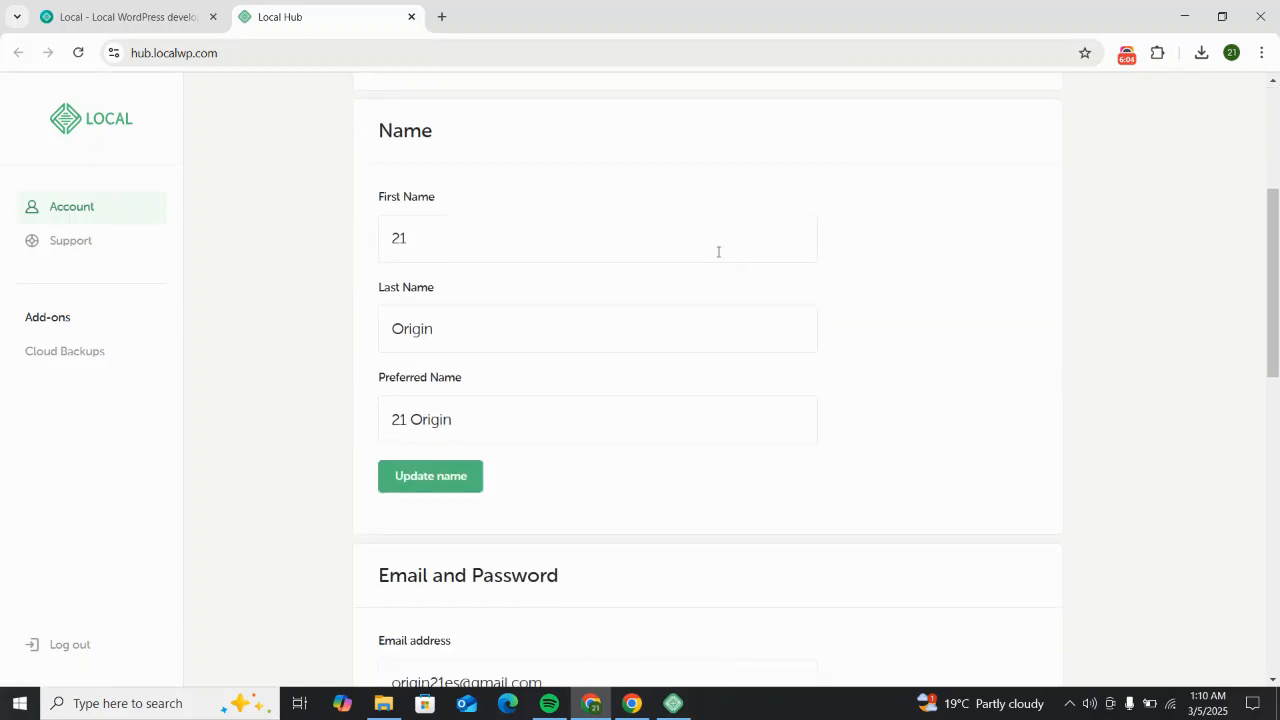
{"action": "scroll", "coordinate": [455, 300], "scroll_direction": "down", "scroll_amount": 3}
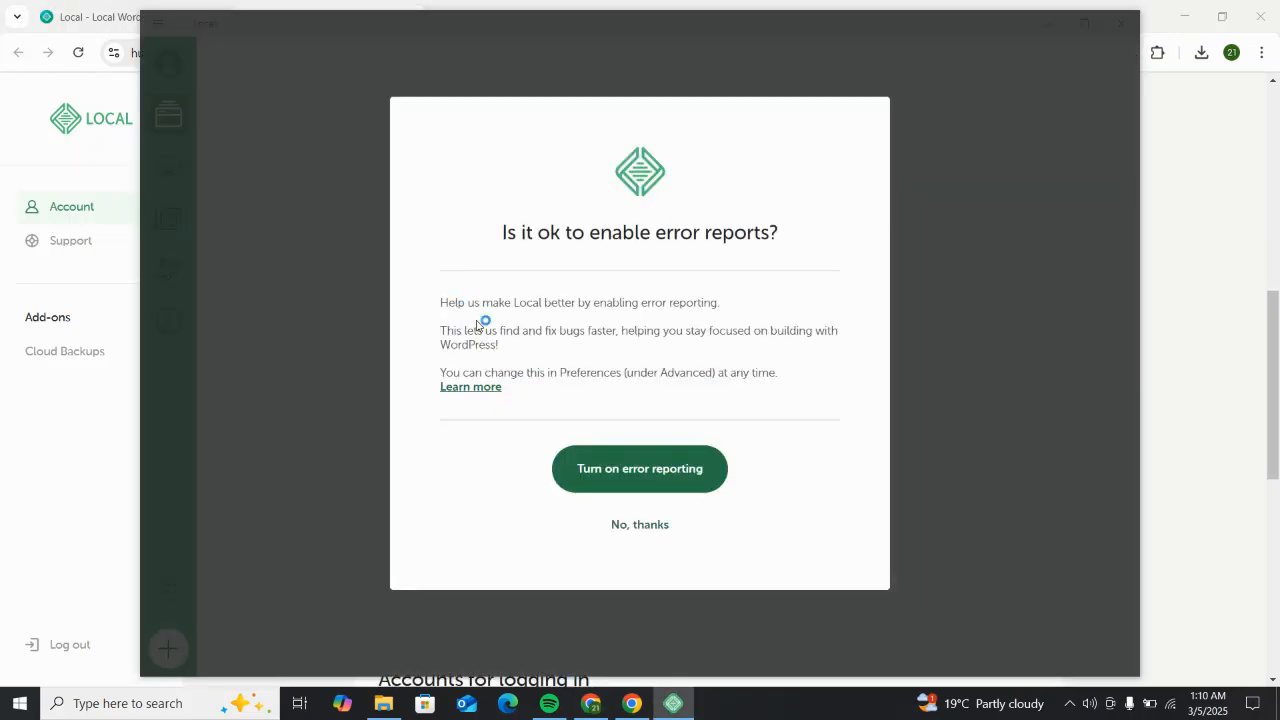
Step: Answer 'No, thanks' to both the error-reporting and usage-reporting prompts
{"action": "left_click", "coordinate": [640, 528]}
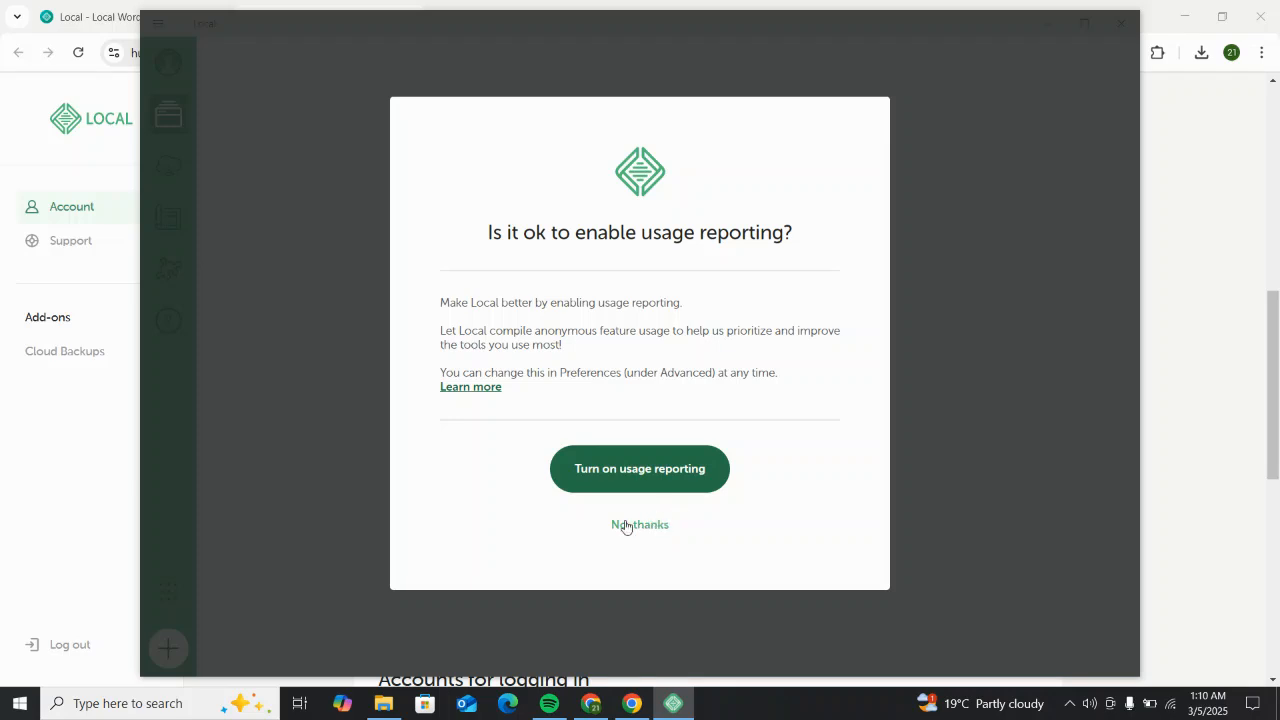
{"action": "left_click", "coordinate": [648, 527]}
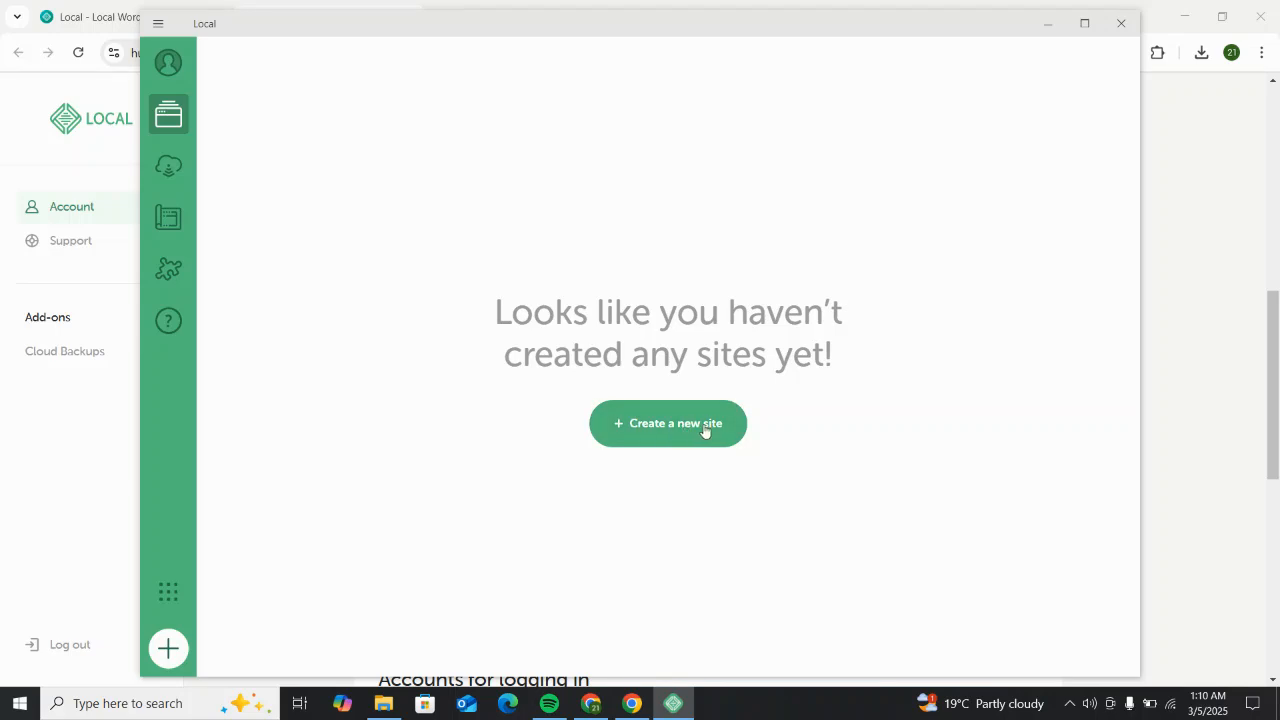
Step: Create a new site named Dental Clinic on the Preferred environment (PHP 8.2.23, nginx, MySQL 8.0.35)
{"action": "left_click", "coordinate": [655, 430]}
{"action": "left_click", "coordinate": [695, 424]}
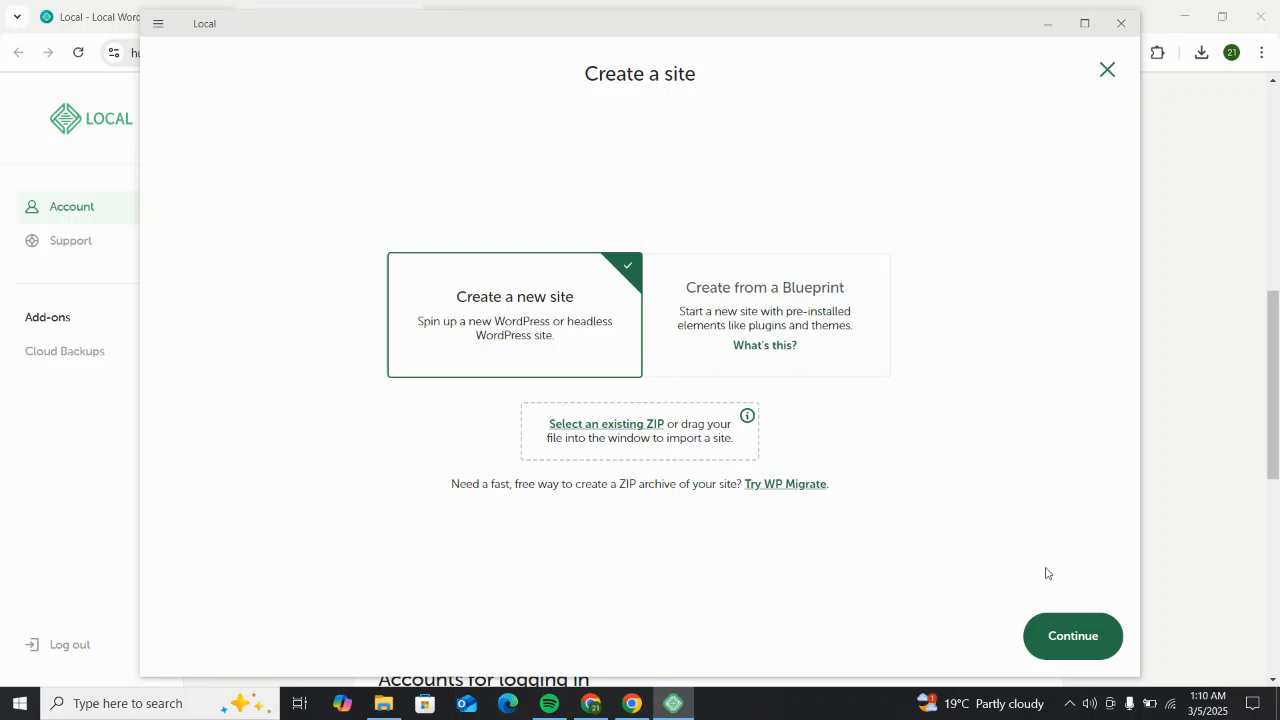
{"action": "left_click", "coordinate": [1054, 640]}
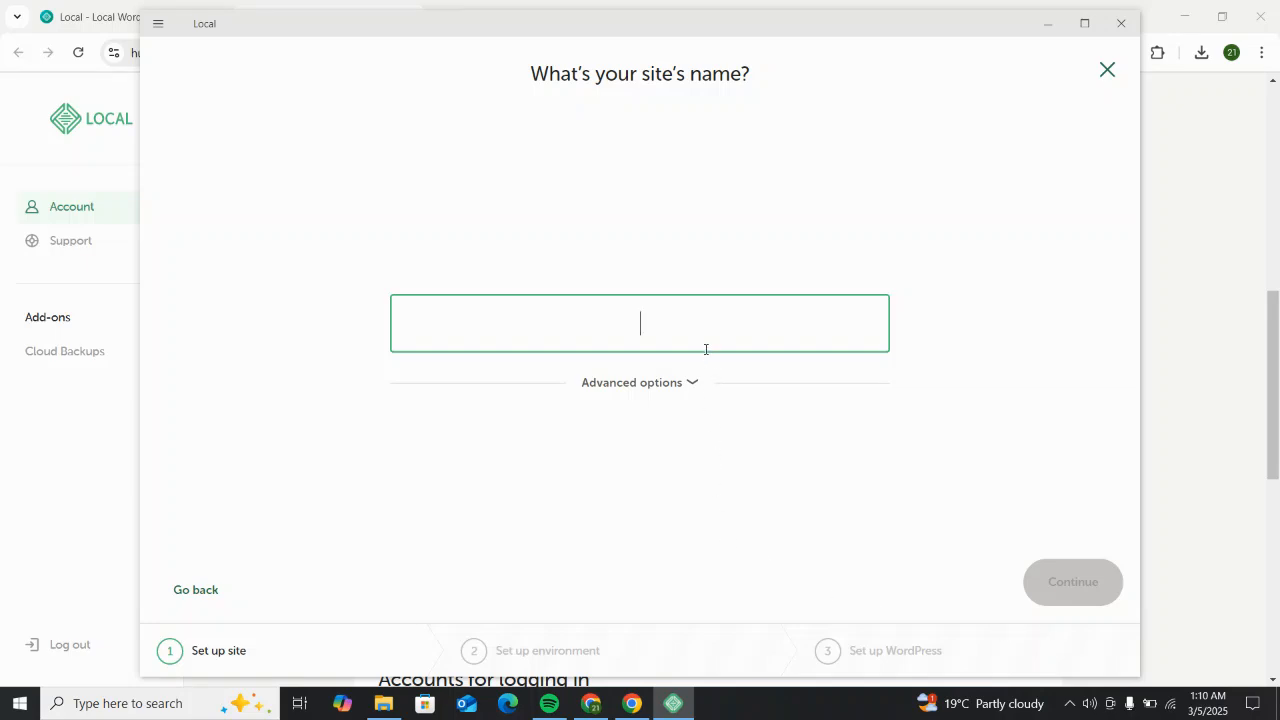
{"action": "type", "text": "Dental "}
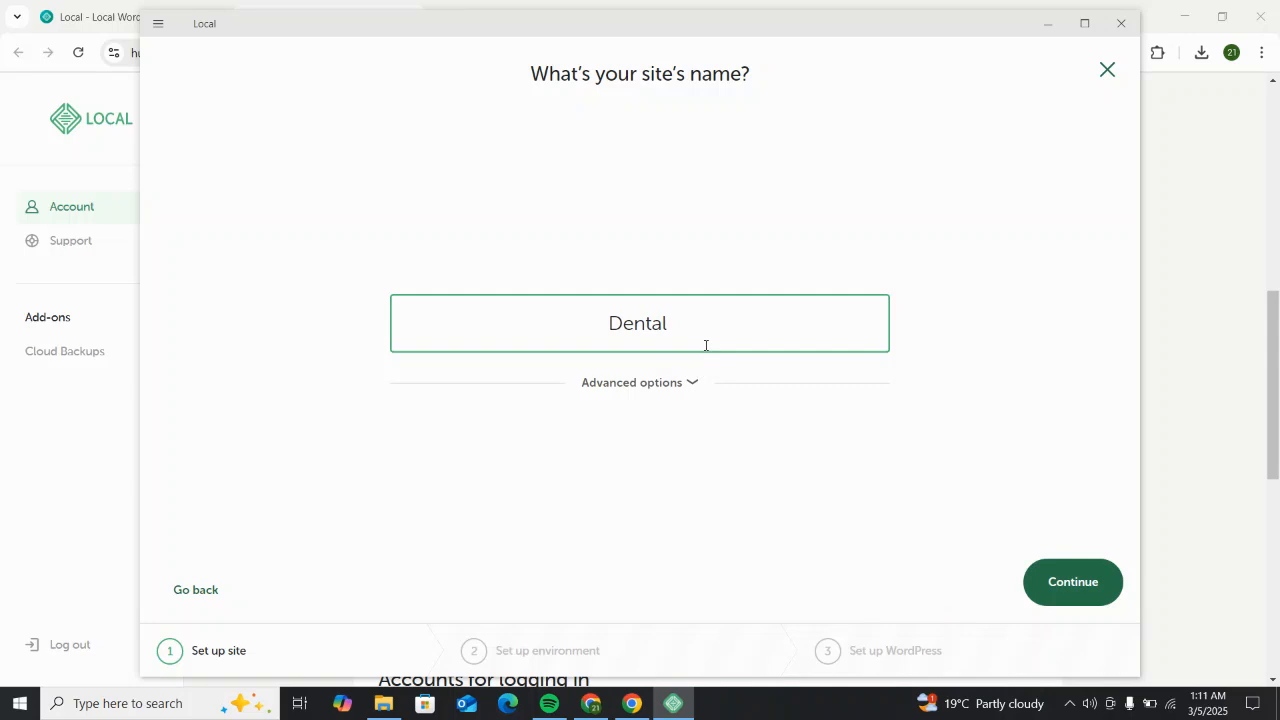
{"action": "type", "text": "Clinic"}
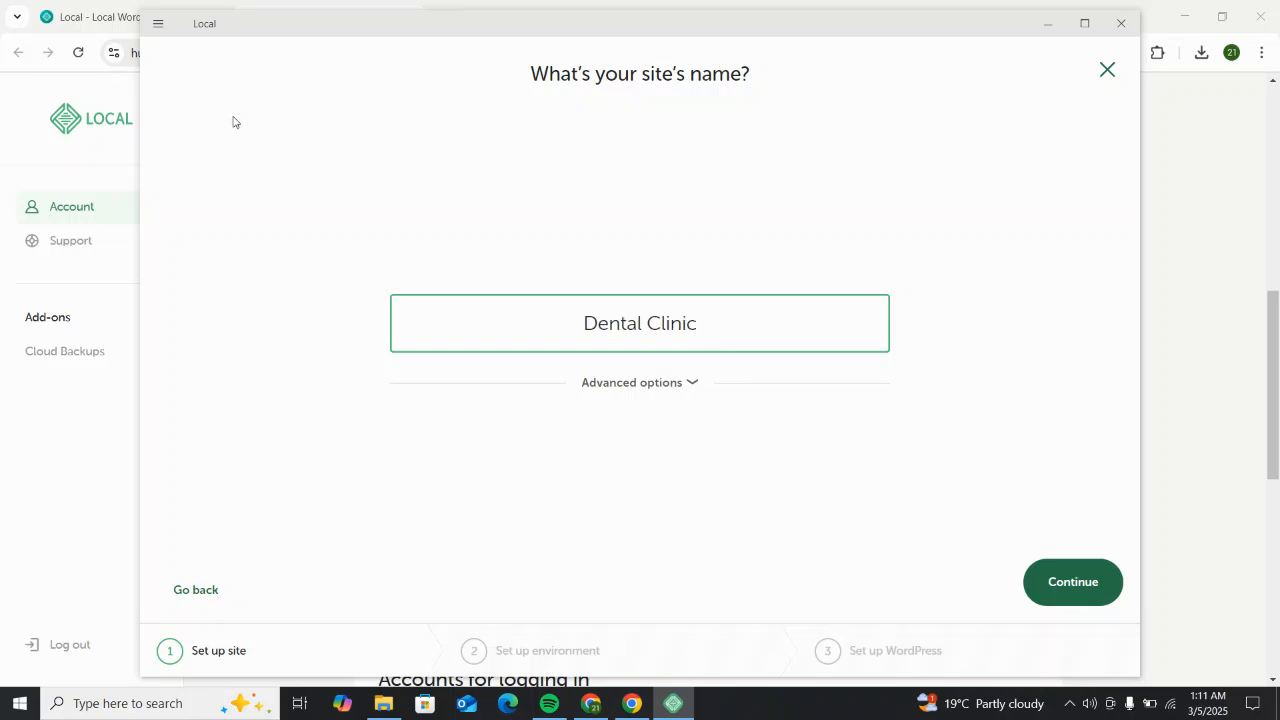
{"action": "left_click", "coordinate": [1069, 600]}
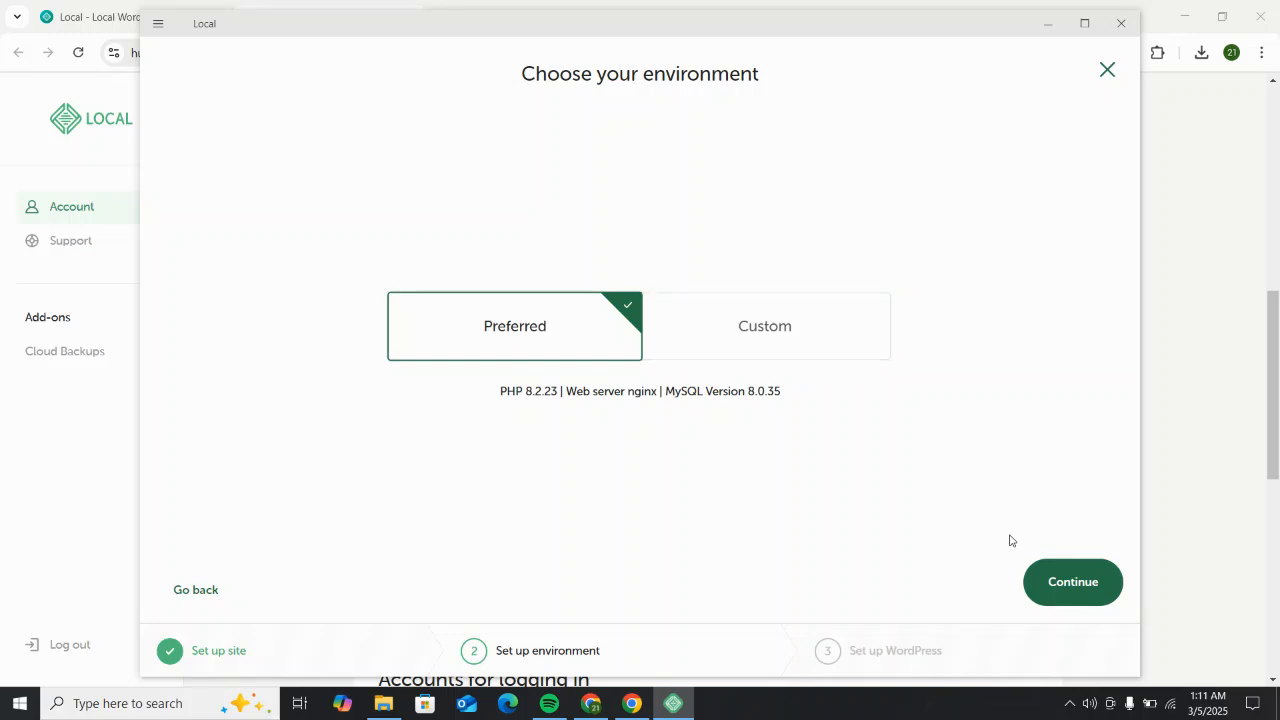
{"action": "left_click", "coordinate": [1058, 585]}
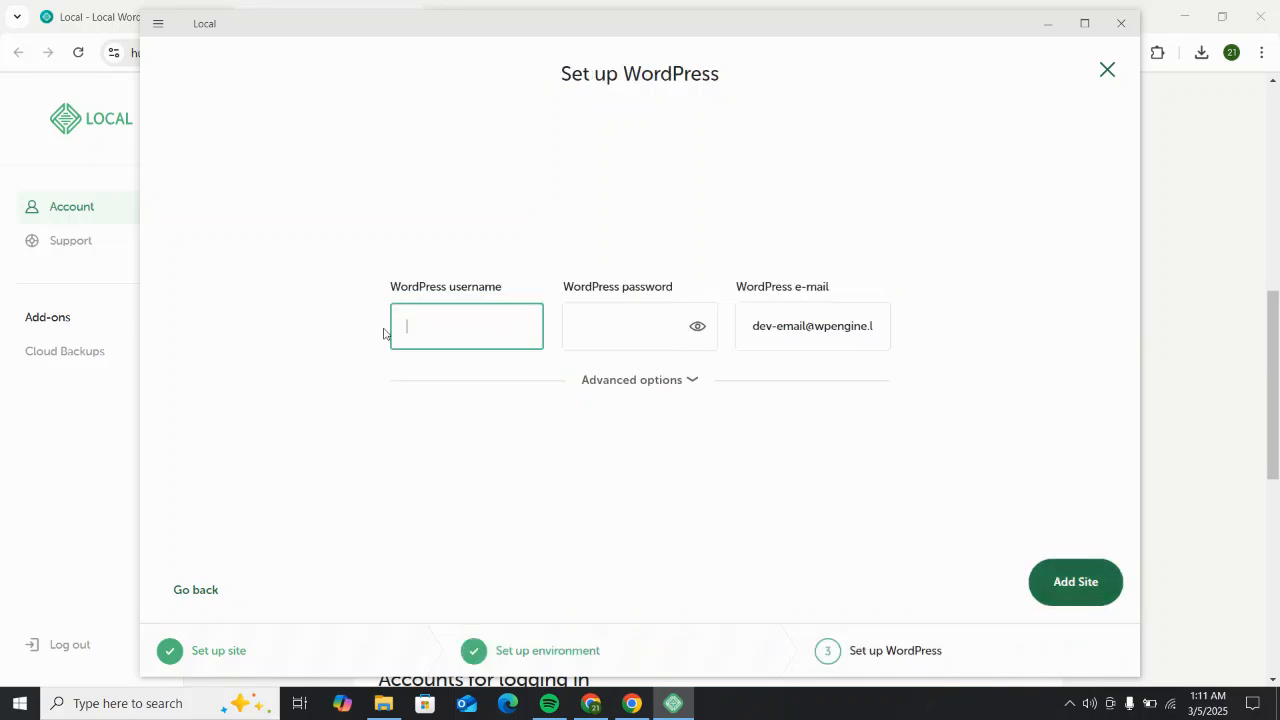
Step: Enter the WordPress admin username and password, with the password shown in plain text
{"action": "type", "text": "Mutoro"}
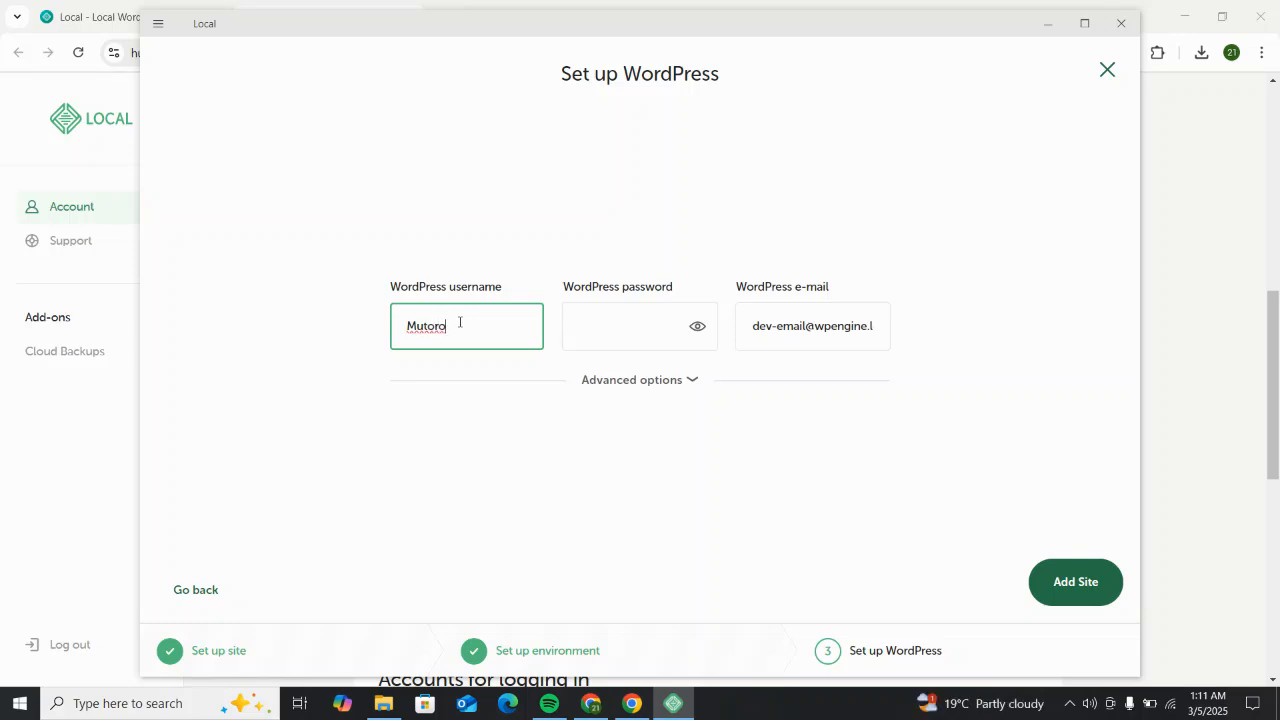
{"action": "left_click", "coordinate": [594, 330]}
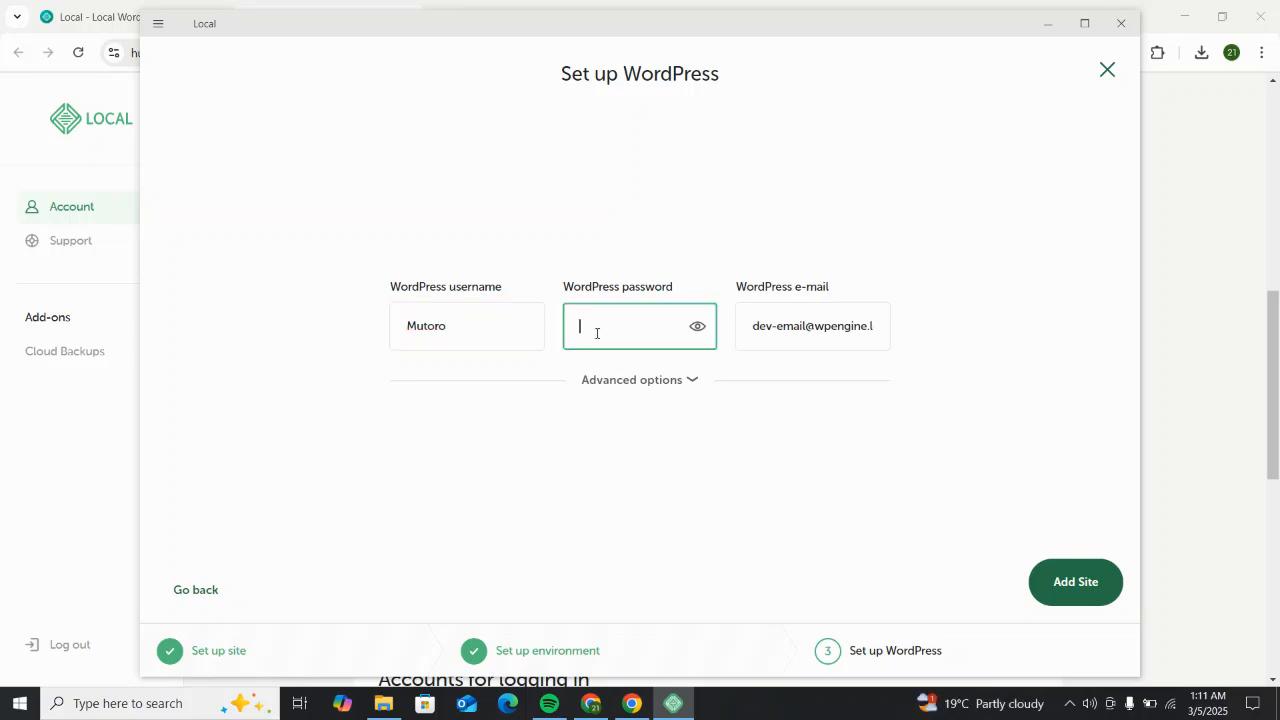
{"action": "type", "text": "•••"}
{"action": "left_click", "coordinate": [697, 326]}
{"action": "type", "text": "class123"}
Step: Replace the default admin e-mail with the administrator's own e-mail address
{"action": "left_click", "coordinate": [870, 326]}
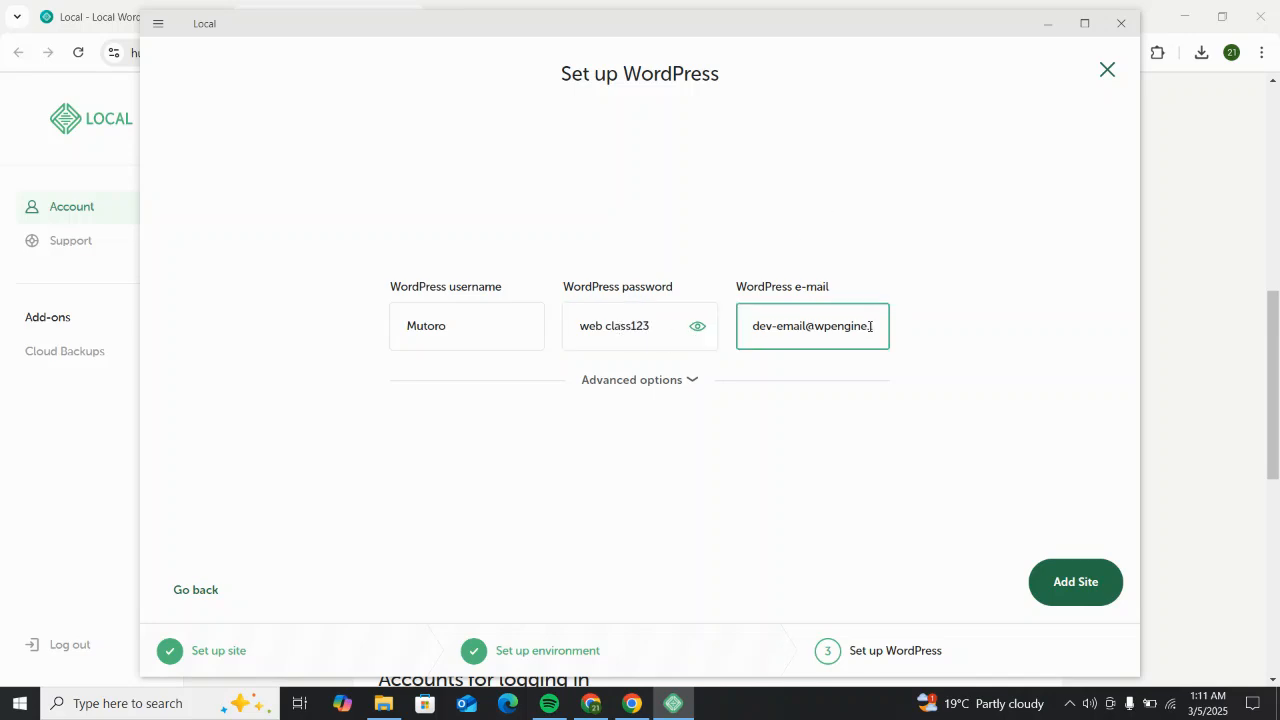
{"action": "triple_click", "coordinate": [870, 326]}
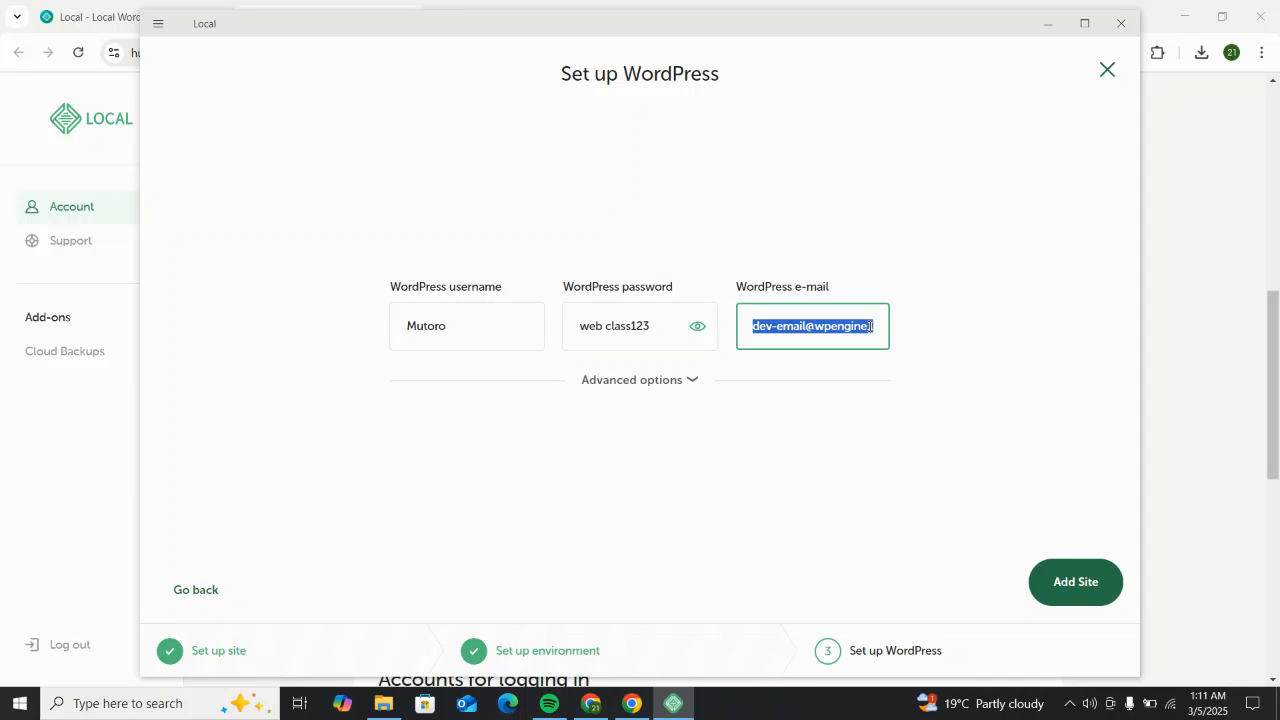
{"action": "type", "text": "rv"}
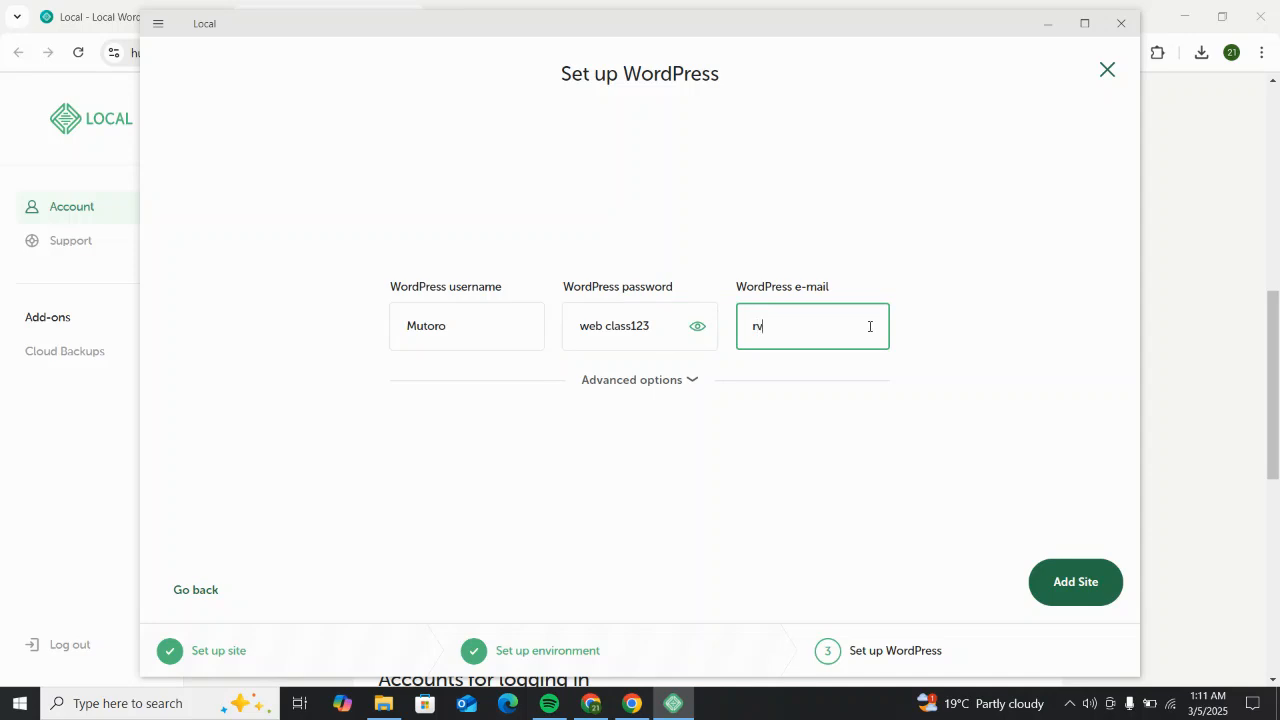
Step: Add the Dental Clinic site and allow Local through the Windows firewall
{"action": "left_click", "coordinate": [1088, 590]}
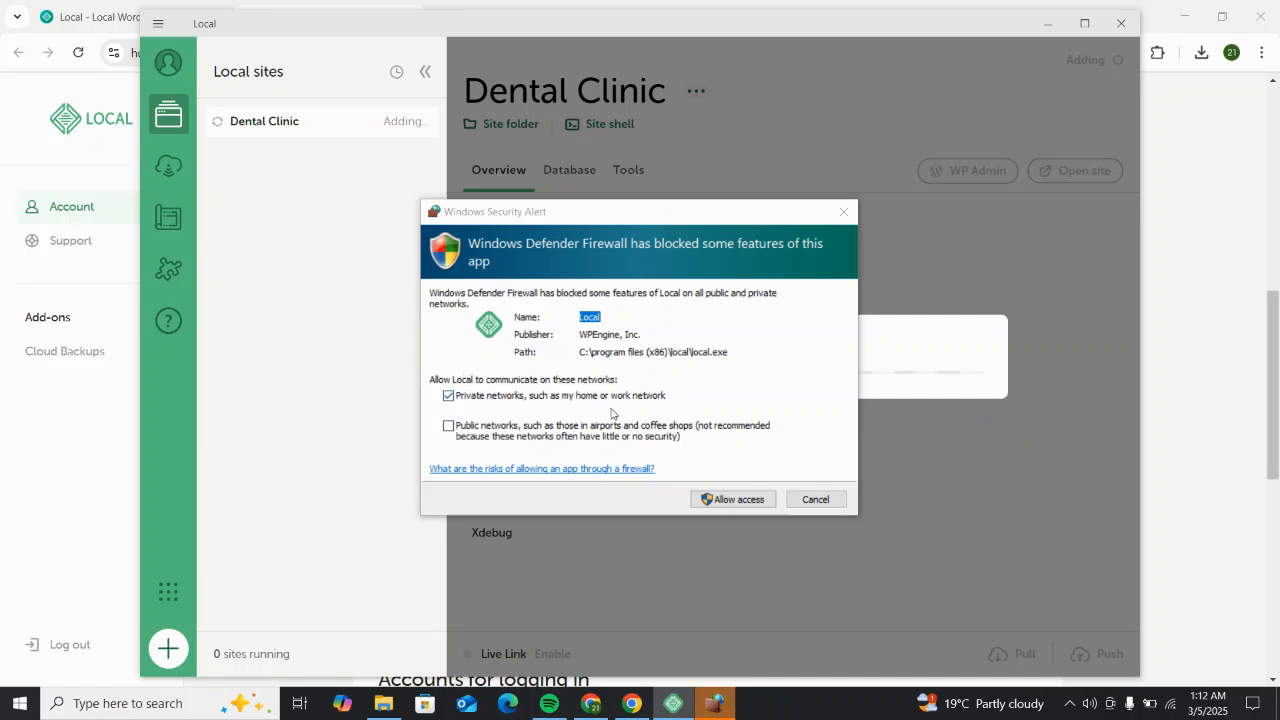
{"action": "left_click", "coordinate": [730, 505]}
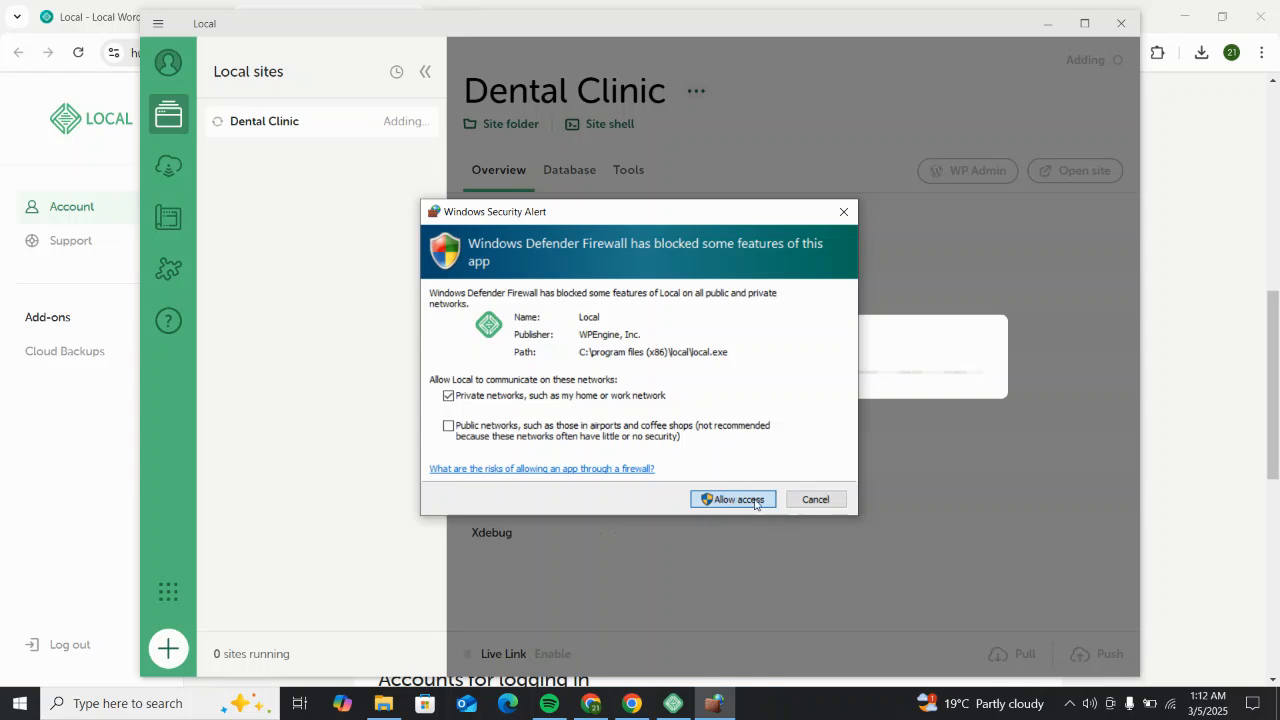
{"action": "left_click", "coordinate": [756, 503]}
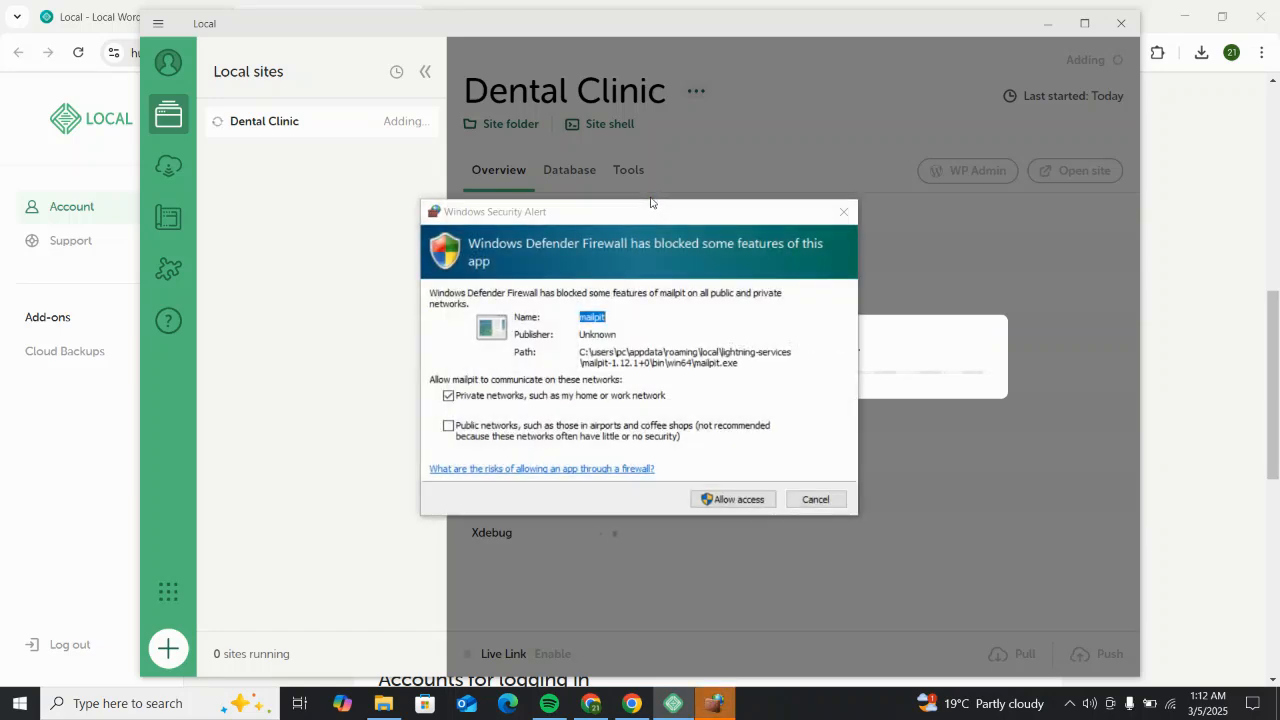
Step: Allow mailpit and nginx network access through the Windows firewall
{"action": "left_click", "coordinate": [729, 499]}
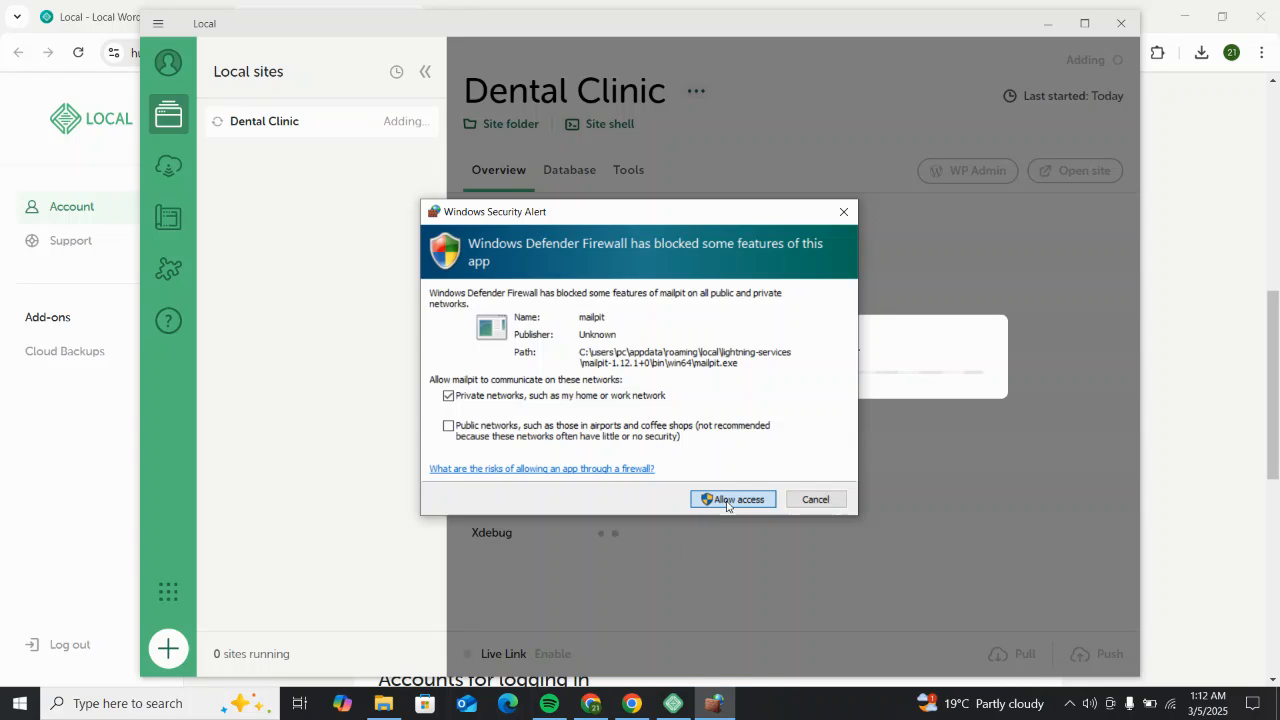
{"action": "left_click", "coordinate": [727, 500]}
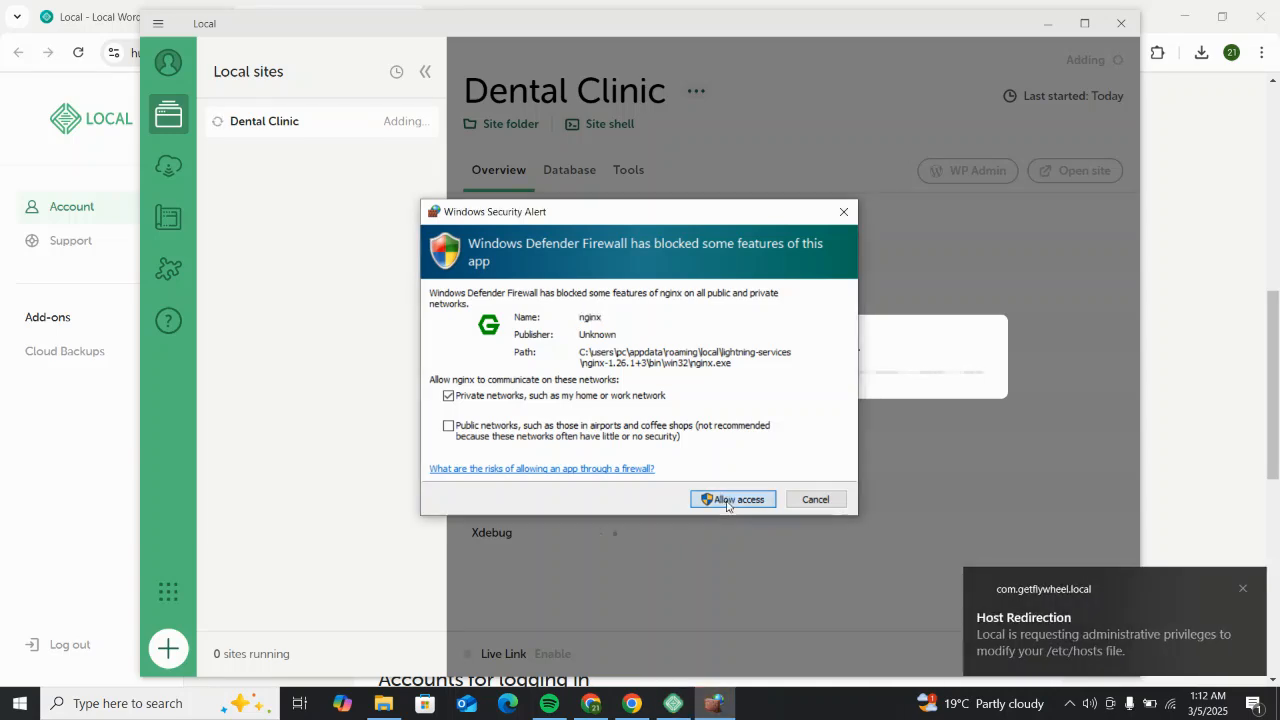
{"action": "left_click", "coordinate": [732, 499]}
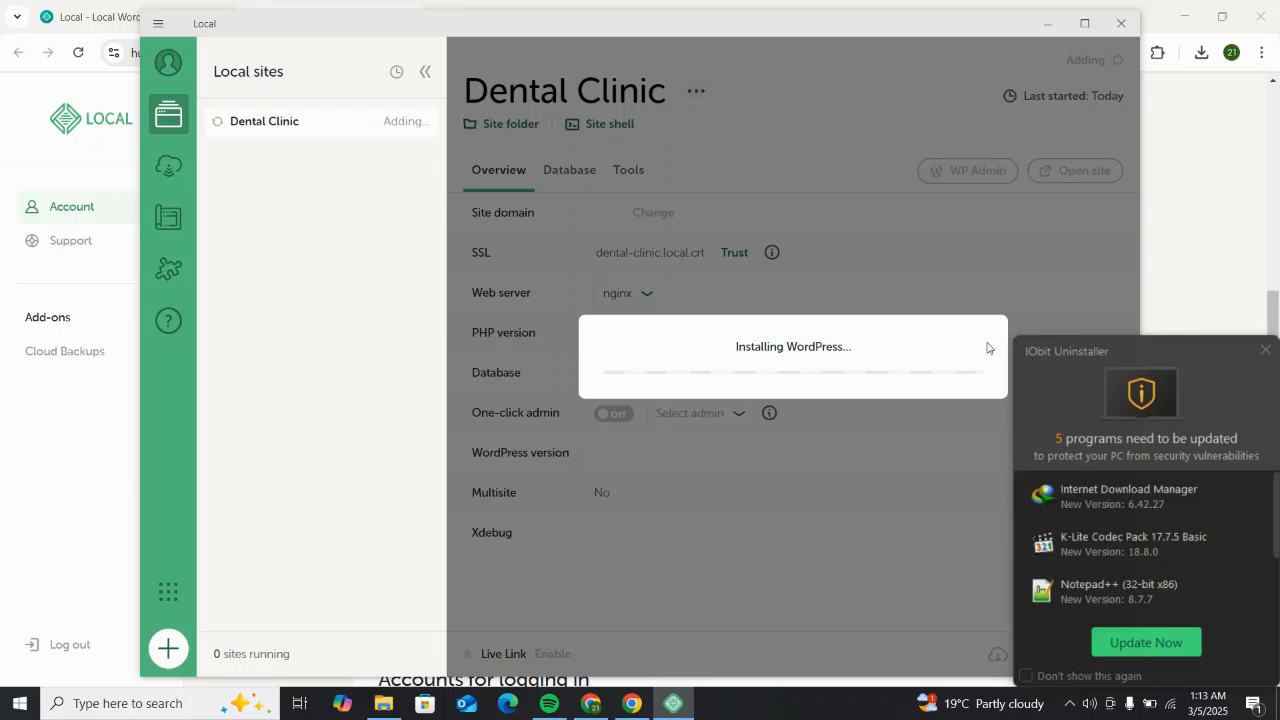
Step: Close the IObit popup, acknowledge the install error, and show the Dental Clinic overview
{"action": "left_click", "coordinate": [1266, 351]}
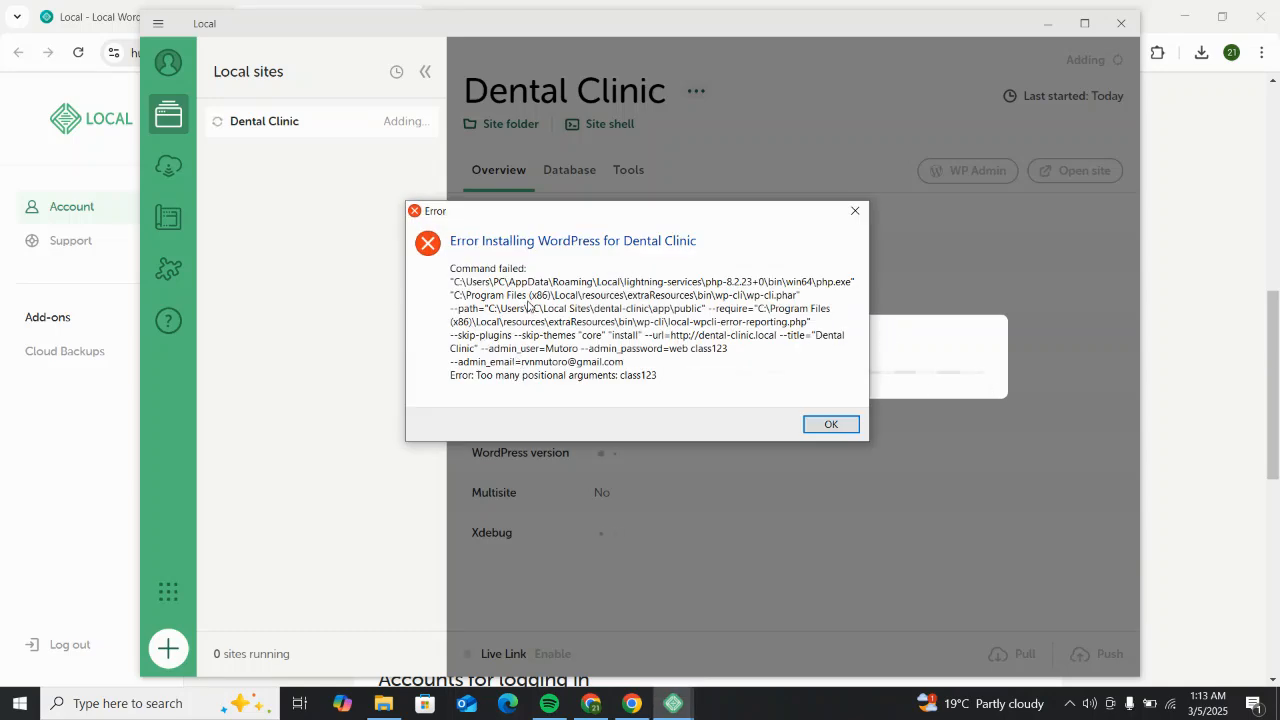
{"action": "left_click", "coordinate": [830, 424]}
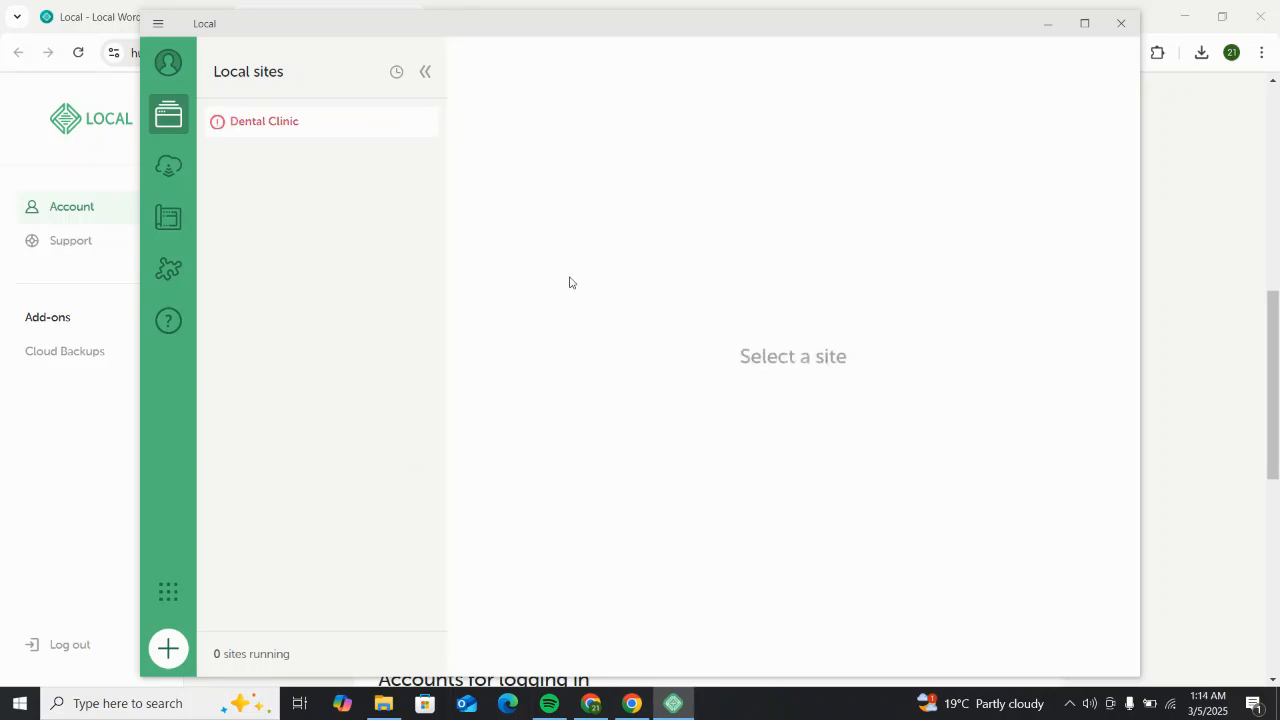
{"action": "left_click", "coordinate": [321, 128]}
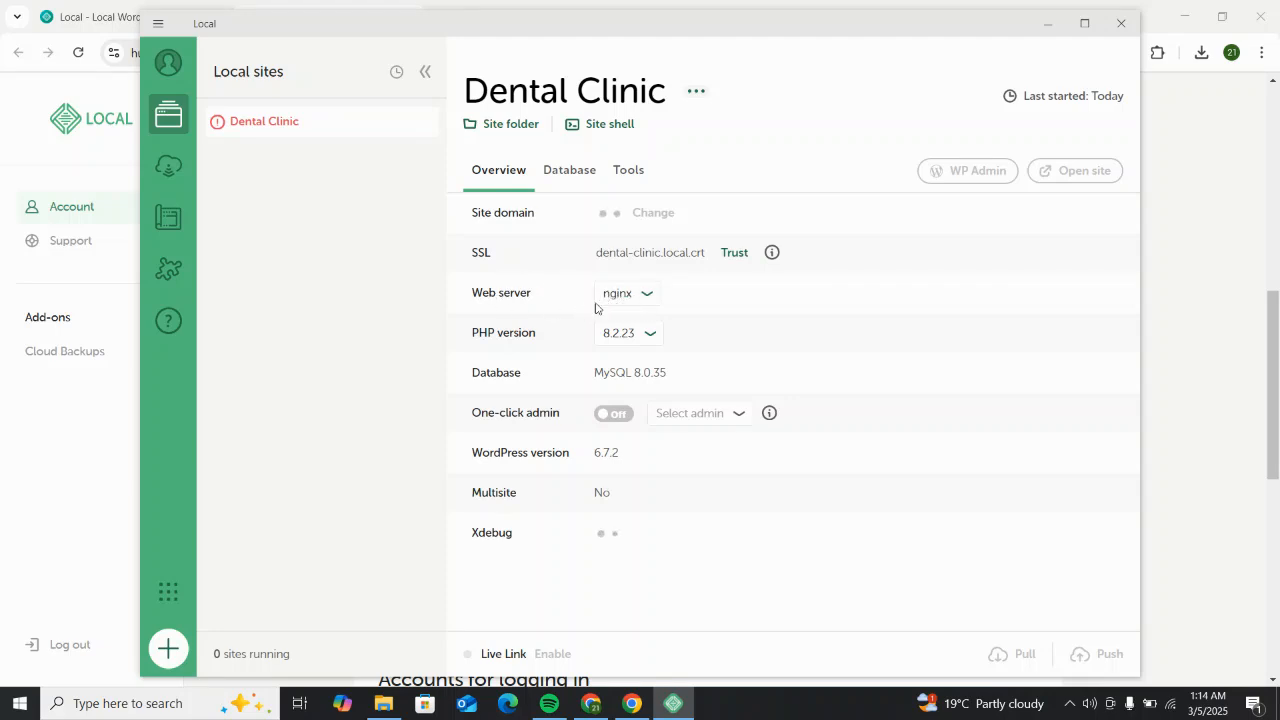
Step: Change Dental Clinic's web server from nginx to Apache and confirm the change
{"action": "left_click", "coordinate": [648, 300]}
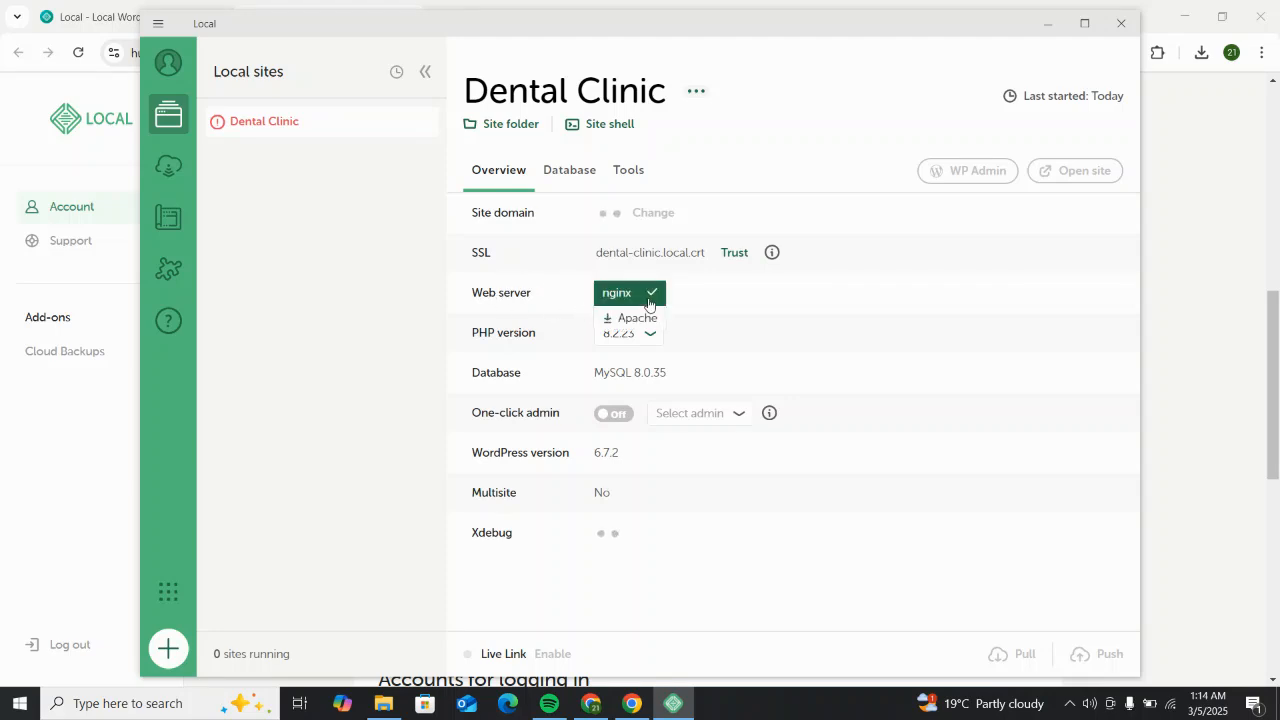
{"action": "left_click", "coordinate": [633, 319]}
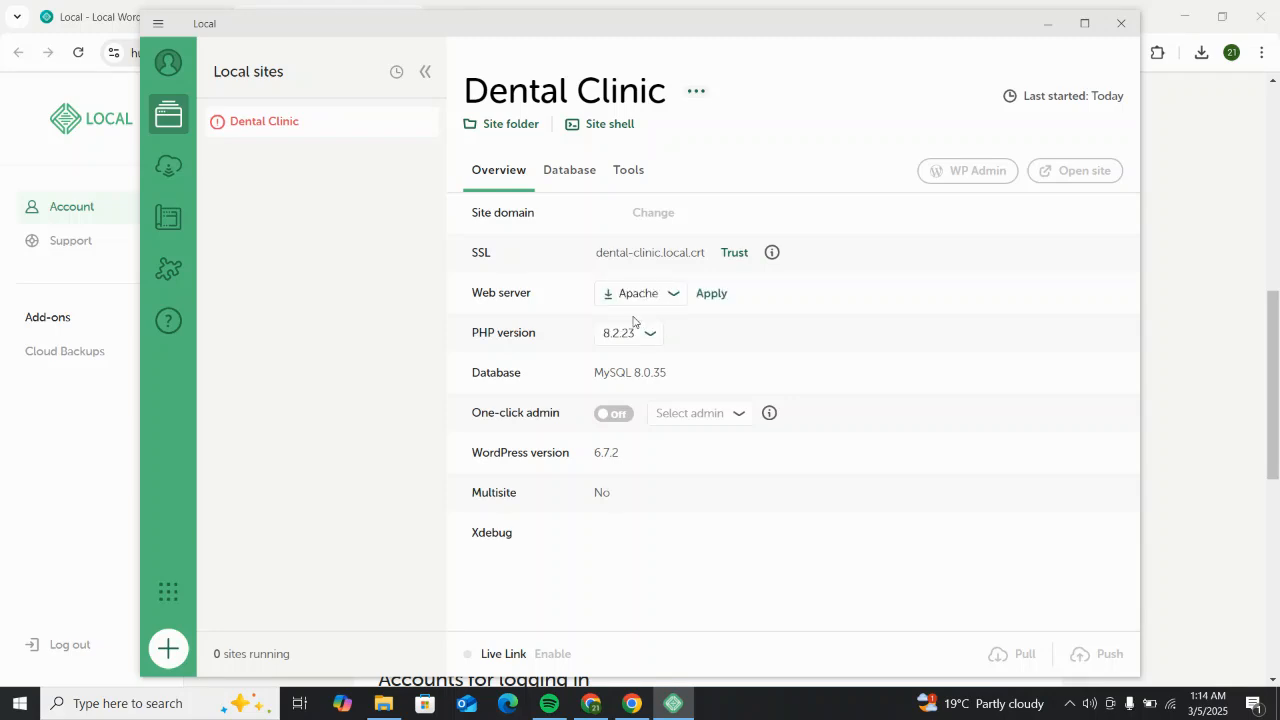
{"action": "left_click", "coordinate": [698, 297]}
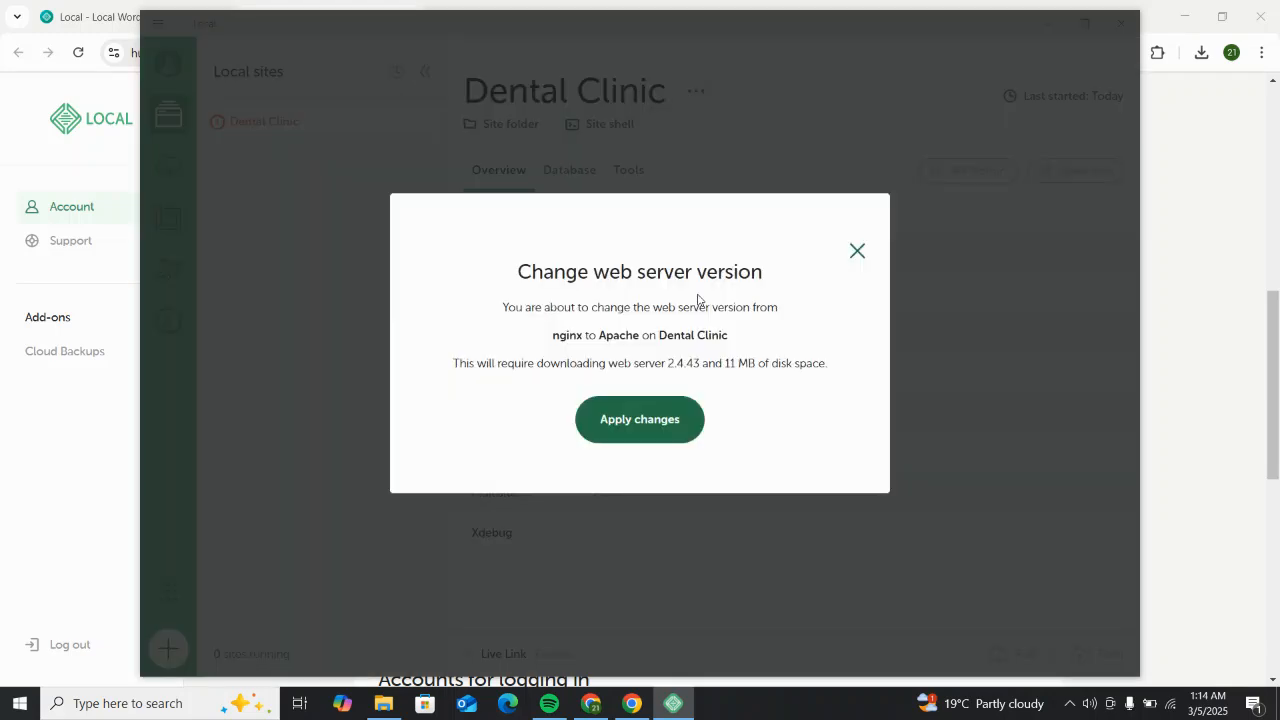
{"action": "left_click", "coordinate": [664, 420]}
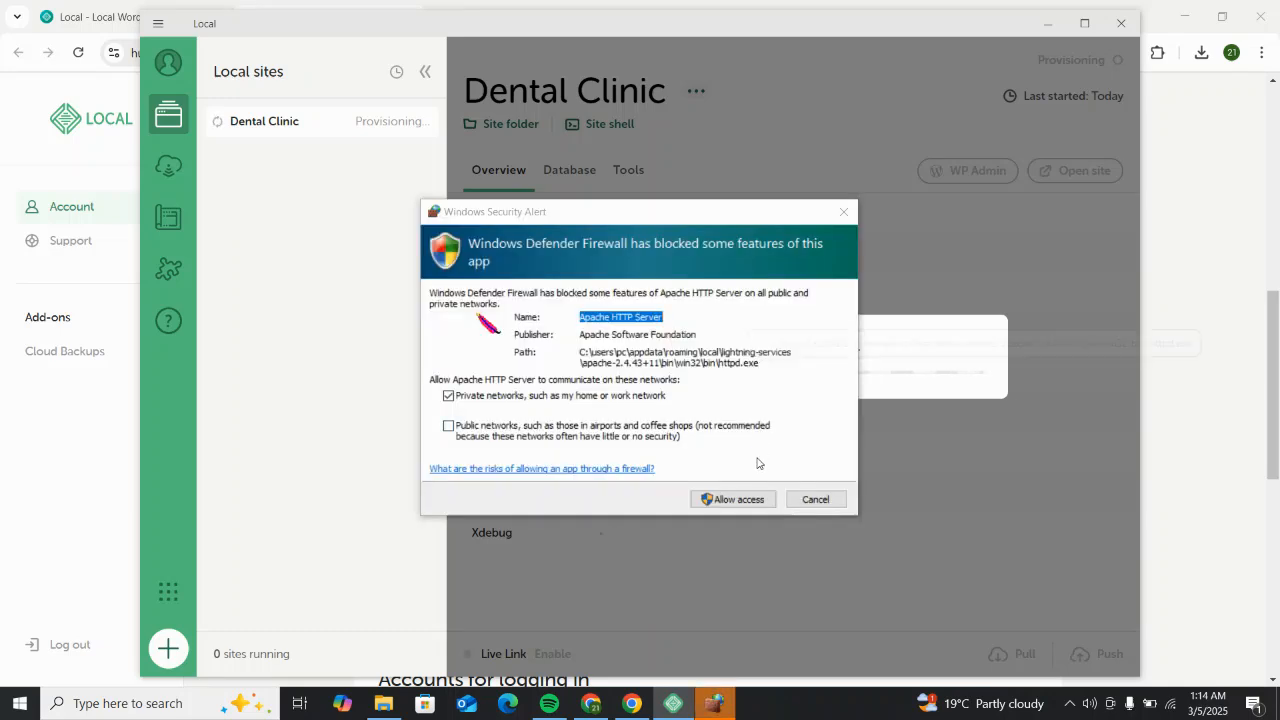
Step: Allow Apache HTTP Server network access on the Windows Security Alert
{"action": "left_click", "coordinate": [752, 497]}
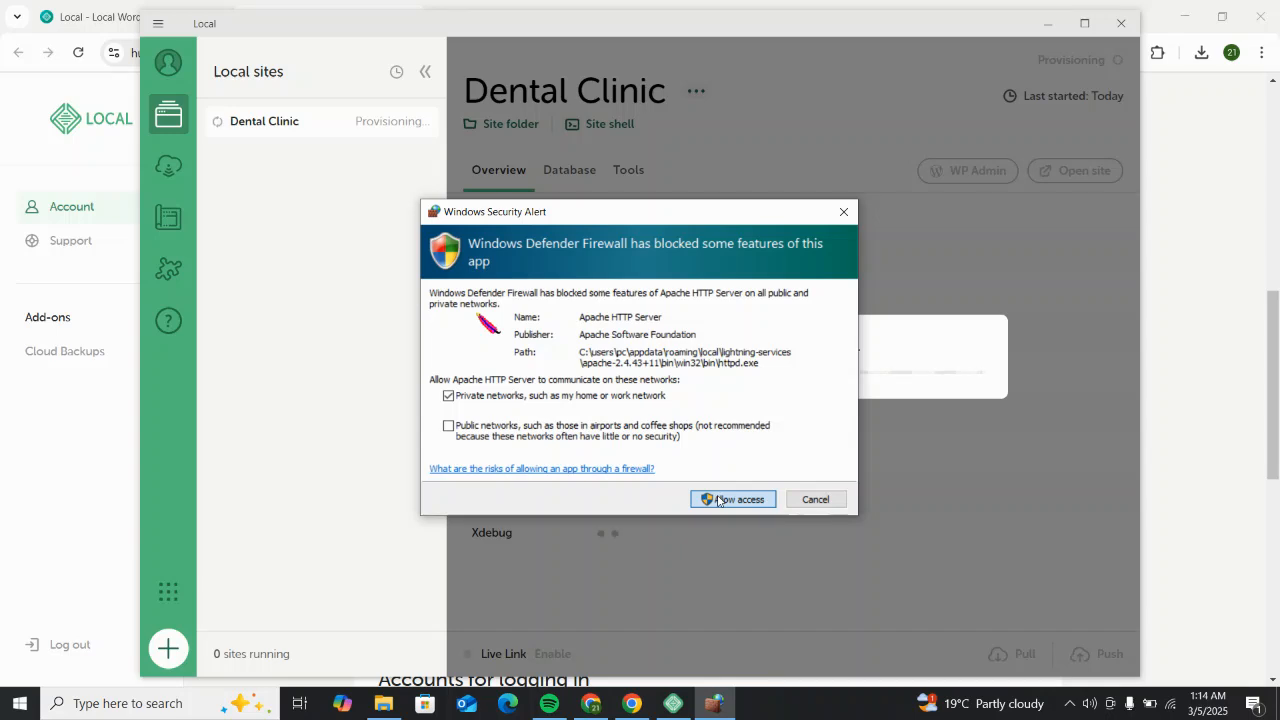
{"action": "left_click", "coordinate": [717, 499]}
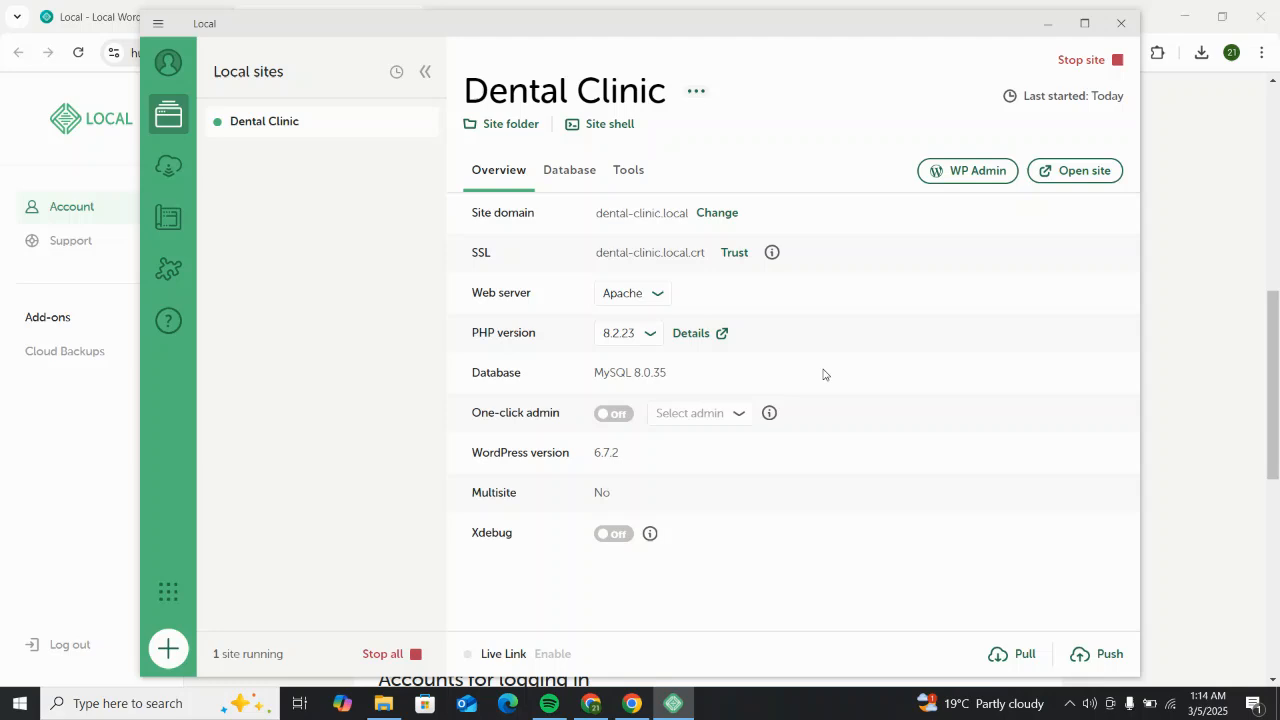
Step: Verify Apache is still the web server, then launch WP Admin for Dental Clinic in Chrome
{"action": "left_click", "coordinate": [658, 295]}
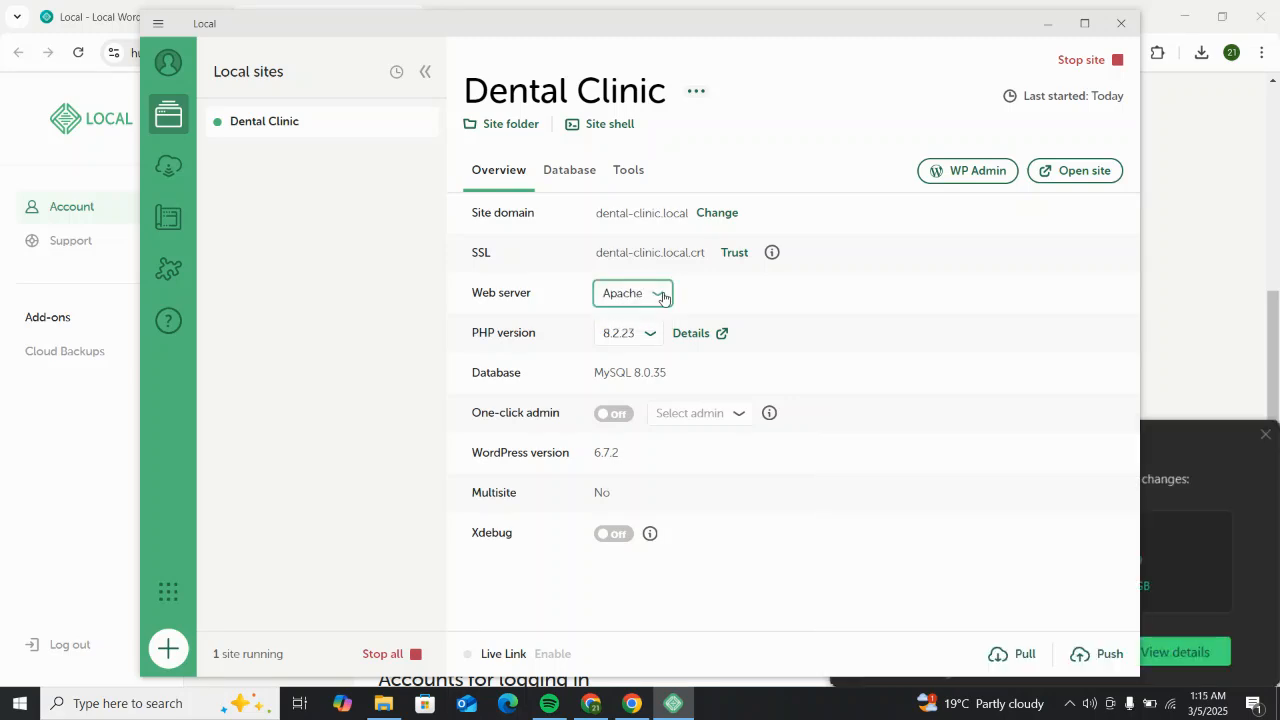
{"action": "left_click", "coordinate": [660, 297]}
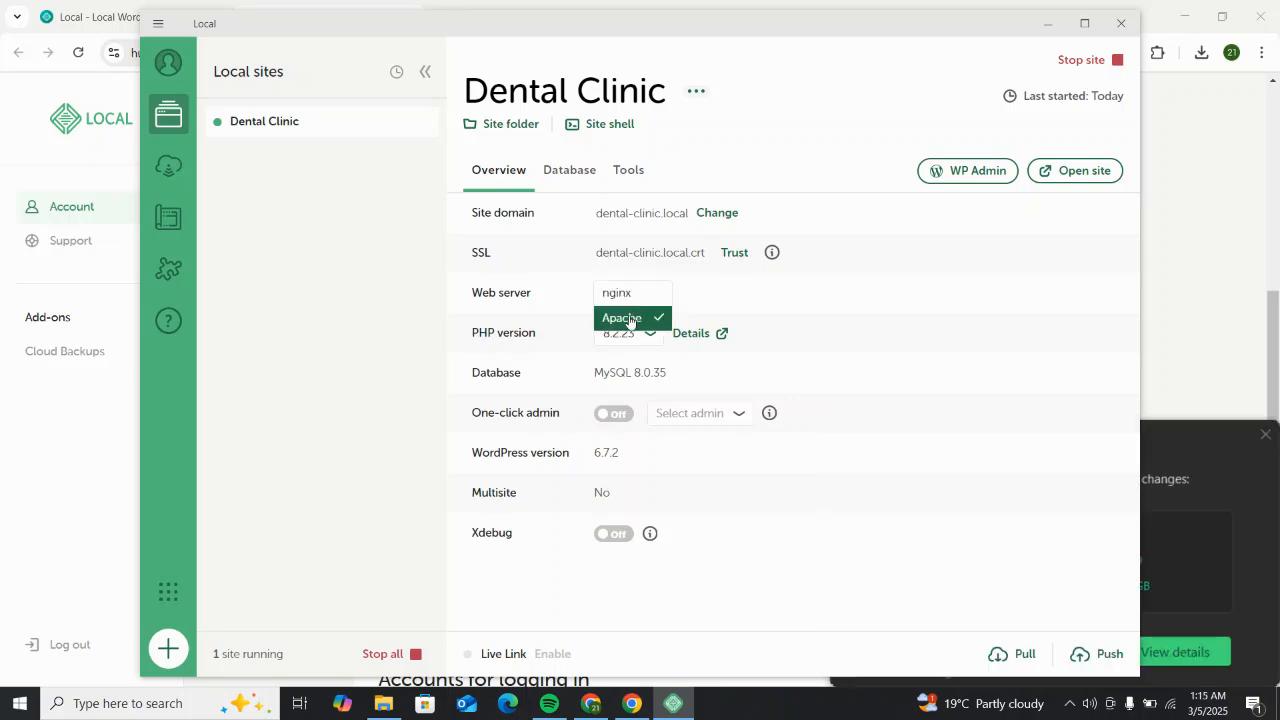
{"action": "left_click", "coordinate": [768, 292]}
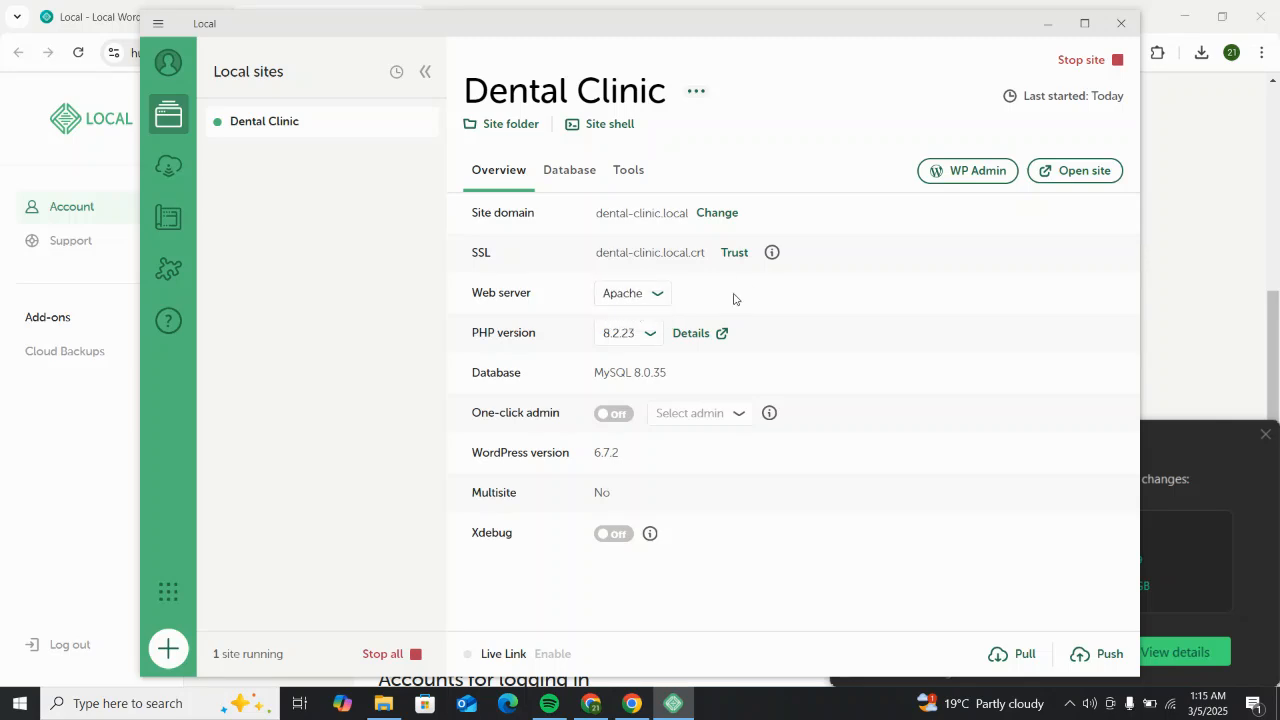
{"action": "left_click", "coordinate": [639, 298]}
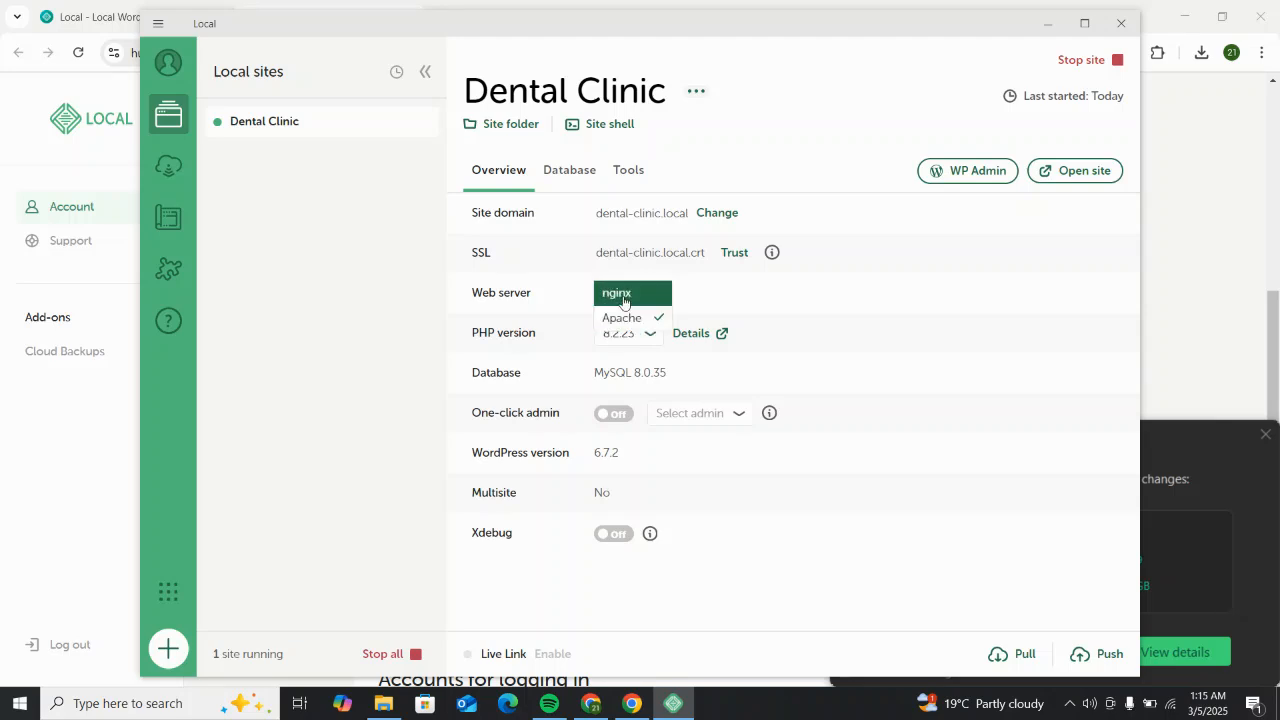
{"action": "left_click", "coordinate": [707, 301]}
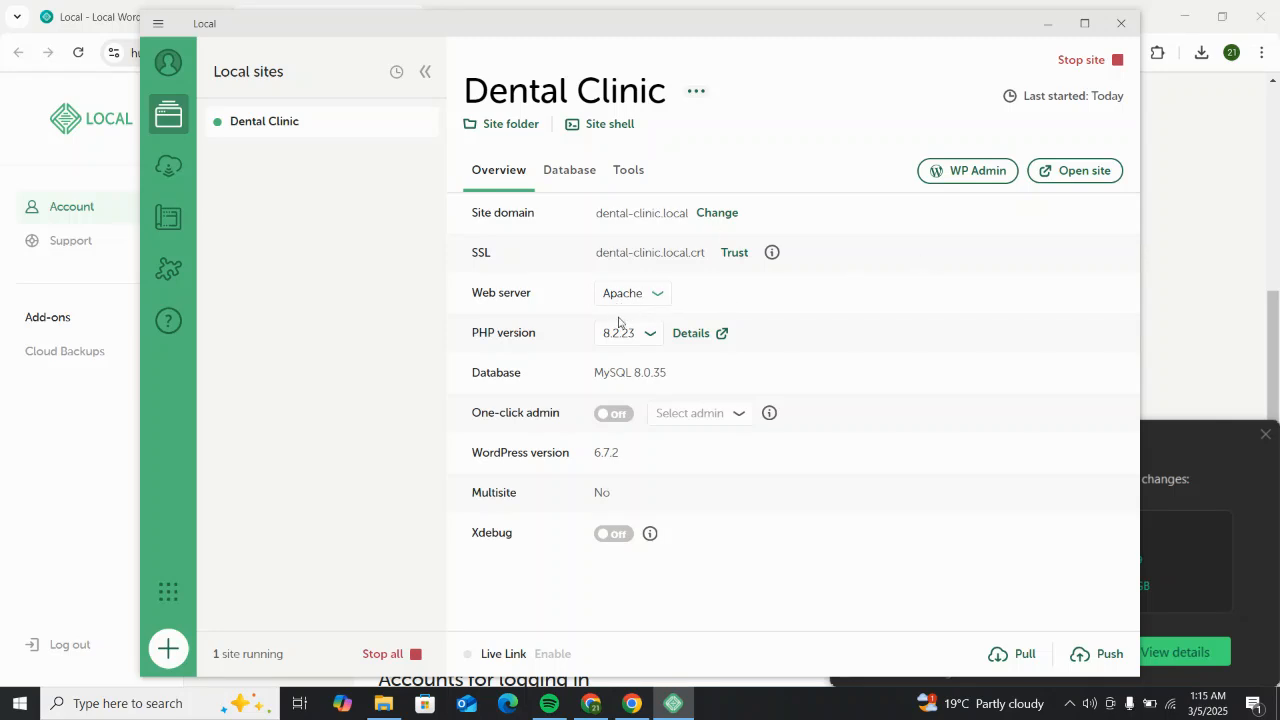
{"action": "left_click", "coordinate": [967, 172]}
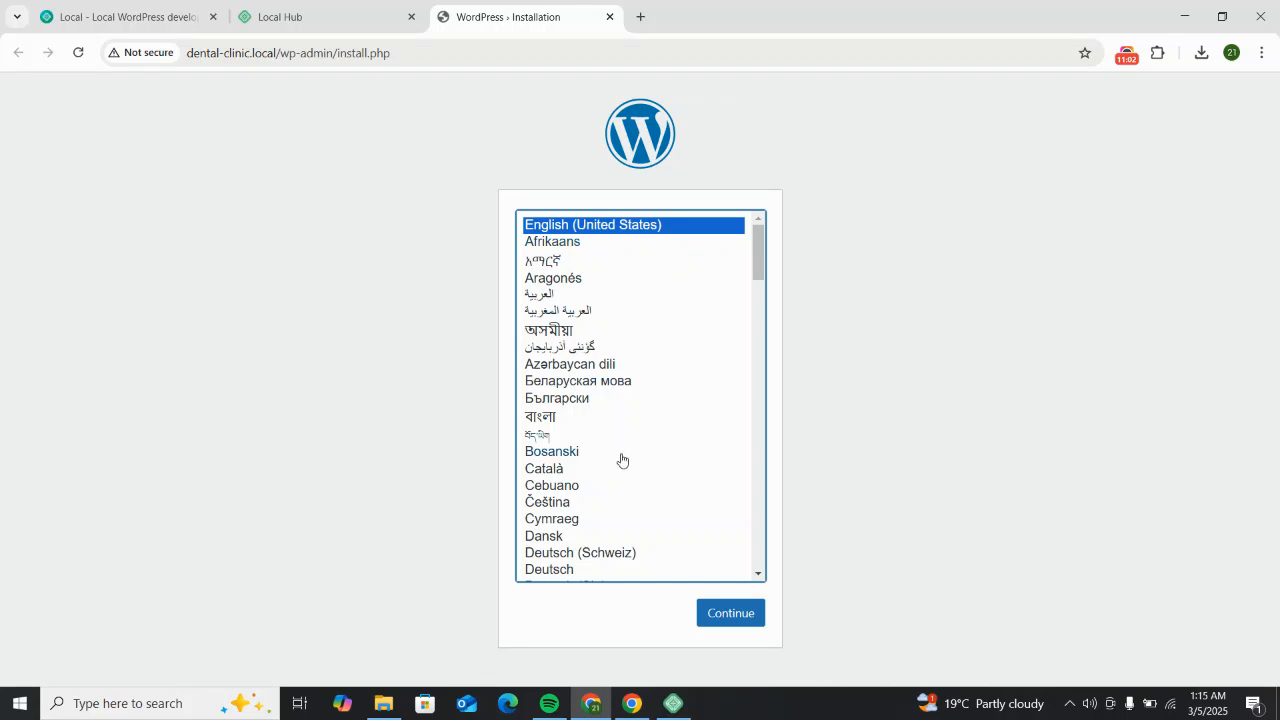
Step: Continue the installer with English (United States) as the language
{"action": "scroll", "coordinate": [620, 458], "scroll_direction": "down", "scroll_amount": 4}
{"action": "scroll", "coordinate": [620, 458], "scroll_direction": "up", "scroll_amount": 5}
{"action": "left_click", "coordinate": [725, 611]}
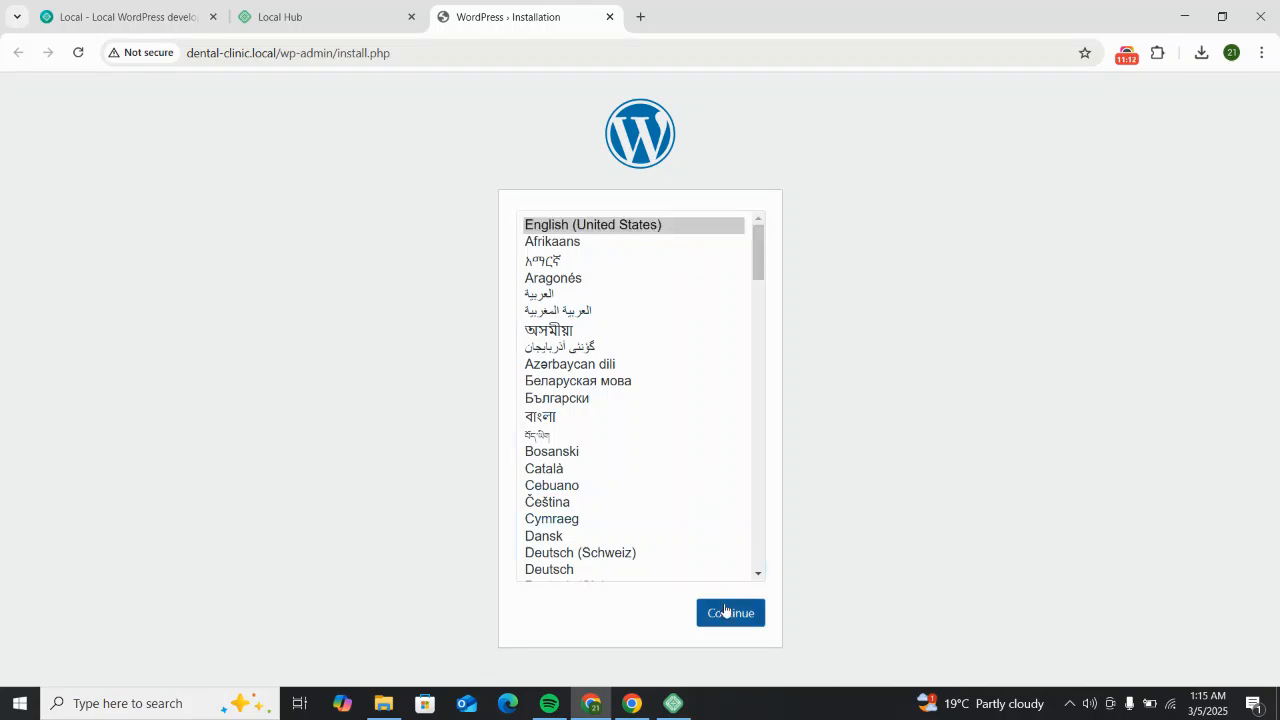
Step: Enter Dental Clinic as the site title and fill in the admin username
{"action": "scroll", "coordinate": [560, 432], "scroll_direction": "down", "scroll_amount": 2}
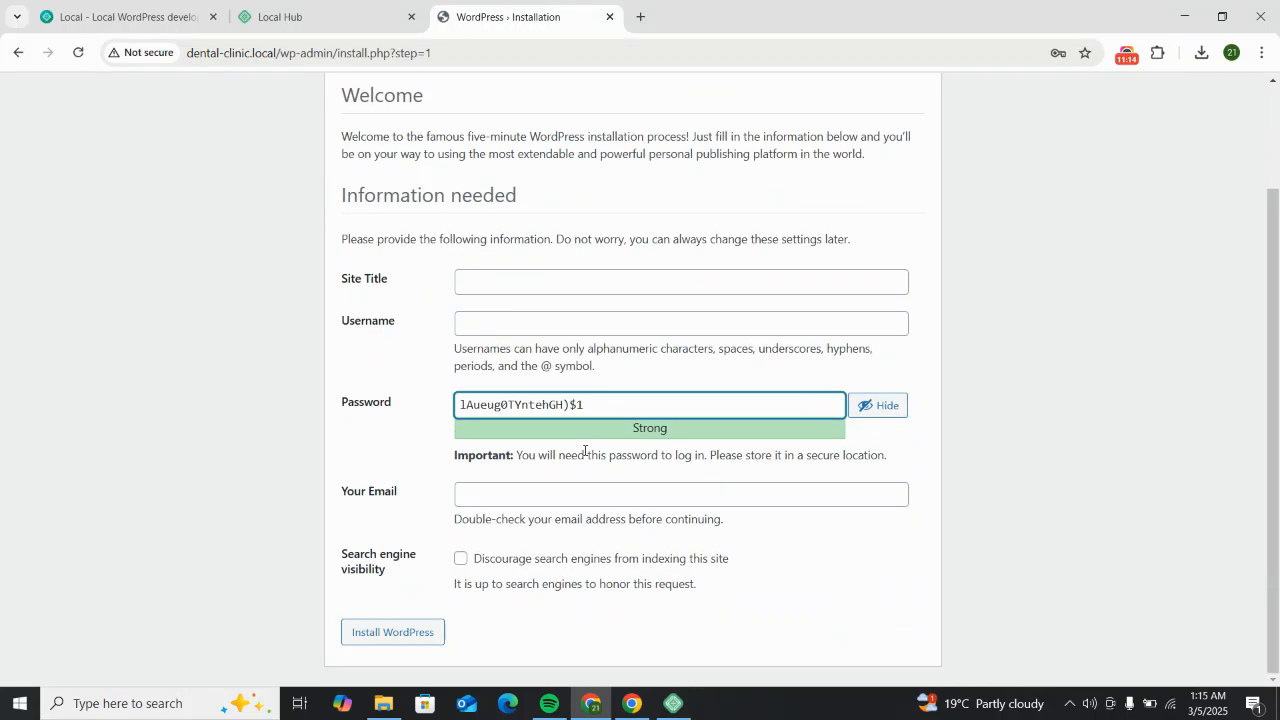
{"action": "scroll", "coordinate": [469, 257], "scroll_direction": "up", "scroll_amount": 1}
{"action": "scroll", "coordinate": [405, 275], "scroll_direction": "down", "scroll_amount": 1}
{"action": "left_click", "coordinate": [492, 274]}
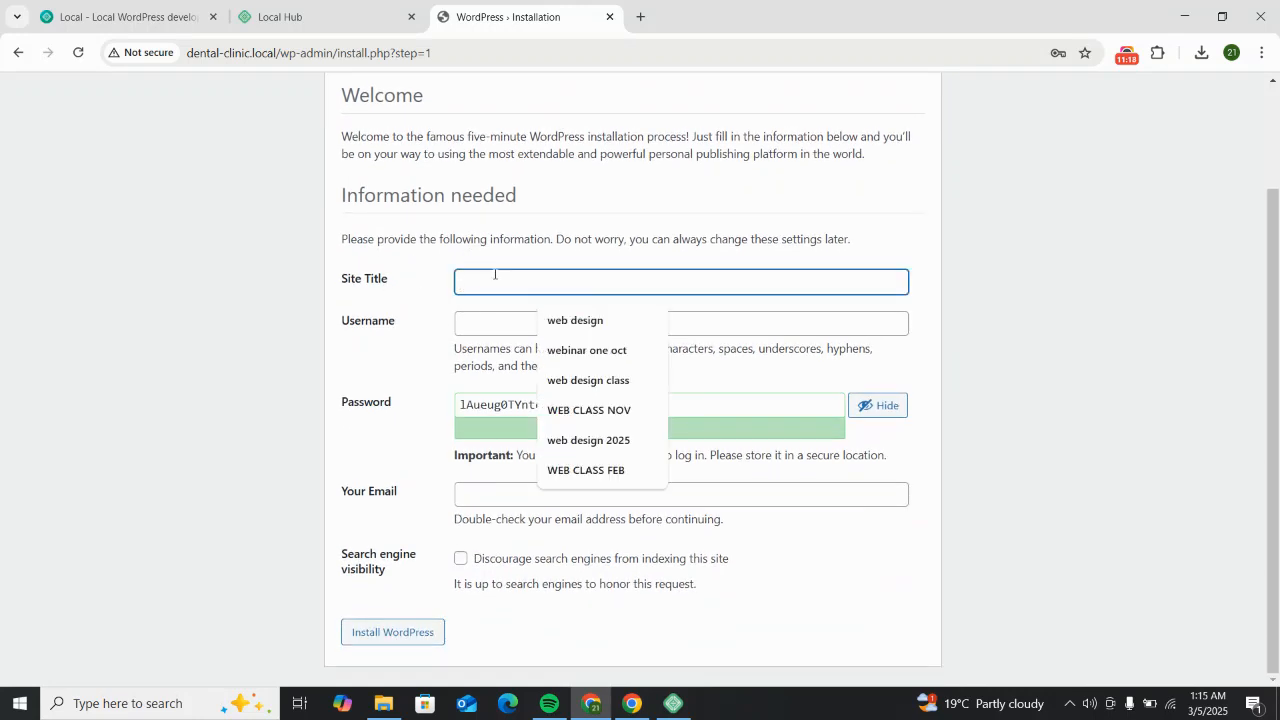
{"action": "type", "text": "Dental Clinic"}
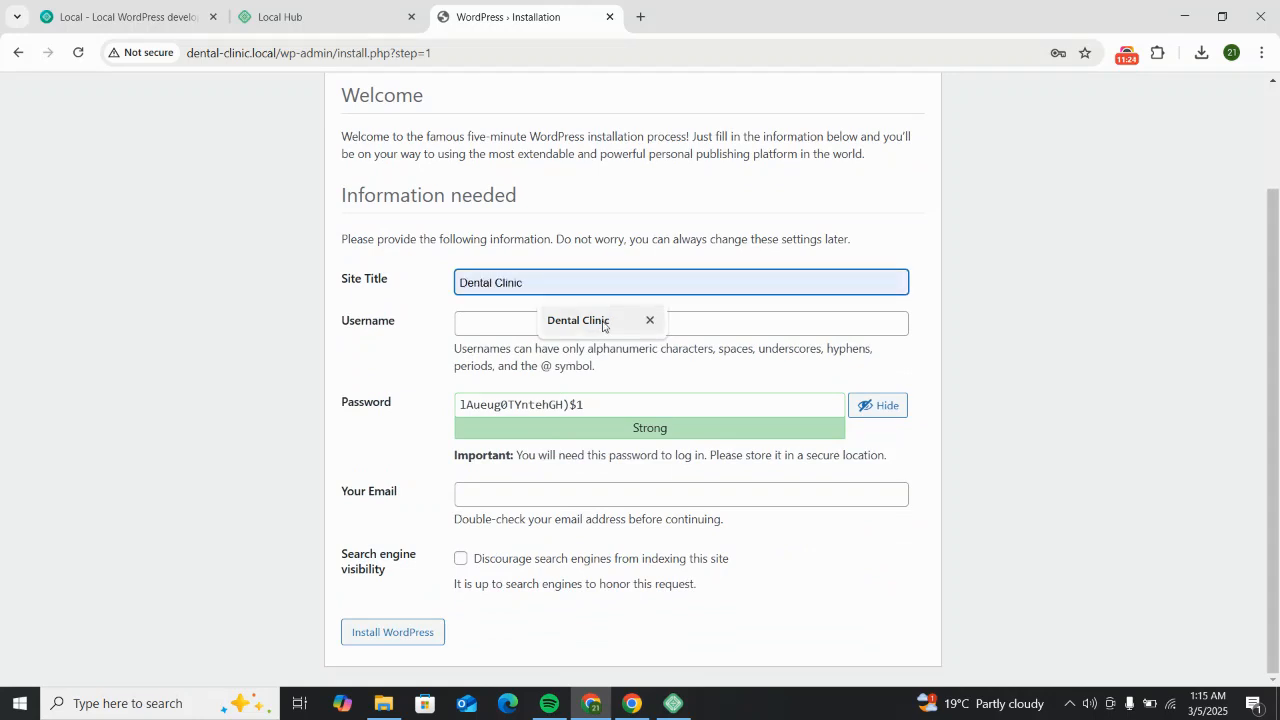
{"action": "left_click", "coordinate": [600, 321]}
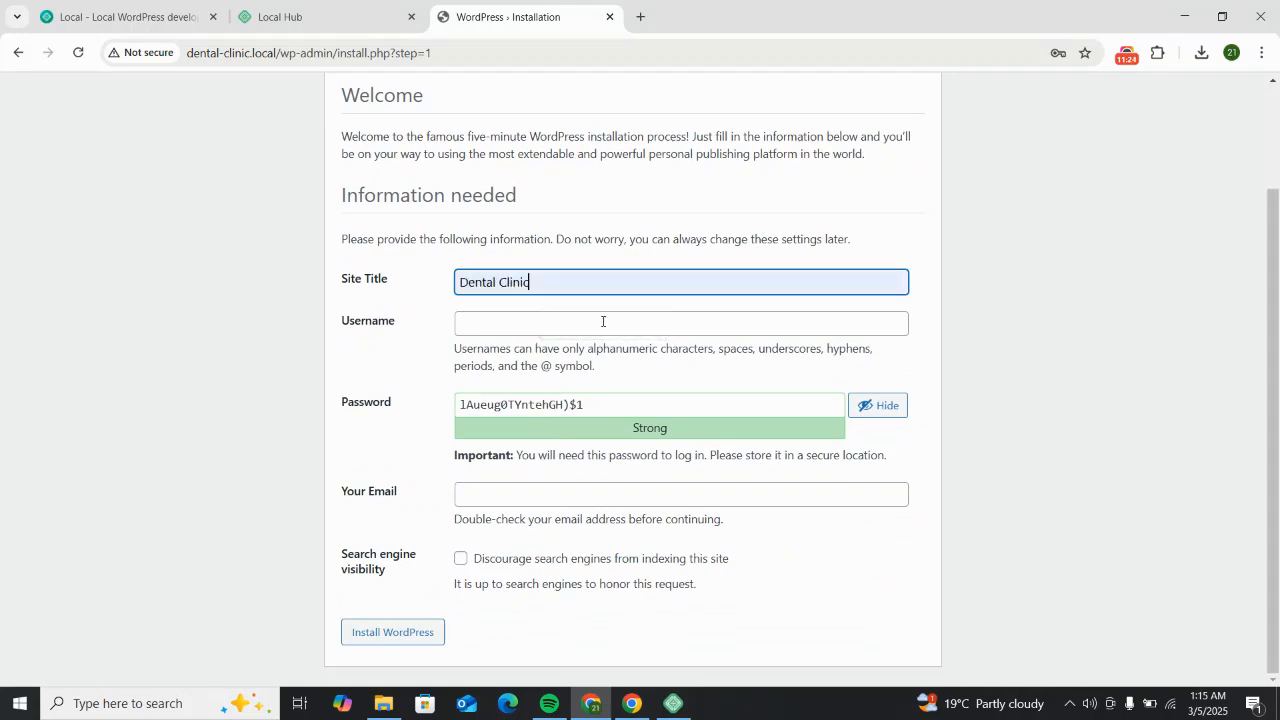
{"action": "left_click", "coordinate": [533, 324]}
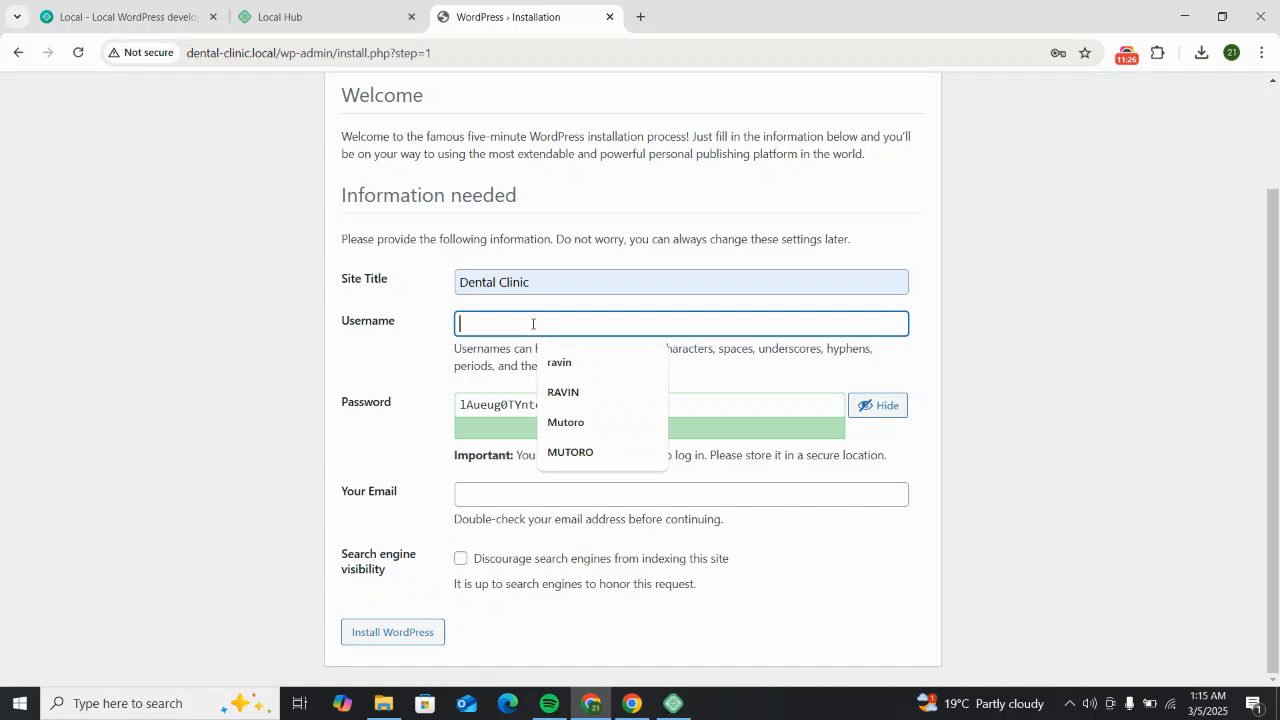
{"action": "type", "text": "Mutoro"}
Step: Replace the generated password with a custom one, add the saved admin e-mail, and install WordPress
{"action": "left_click", "coordinate": [485, 407]}
{"action": "key", "text": "ctrl+a"}
{"action": "key", "text": "BackSpace"}
{"action": "type", "text": "we"}
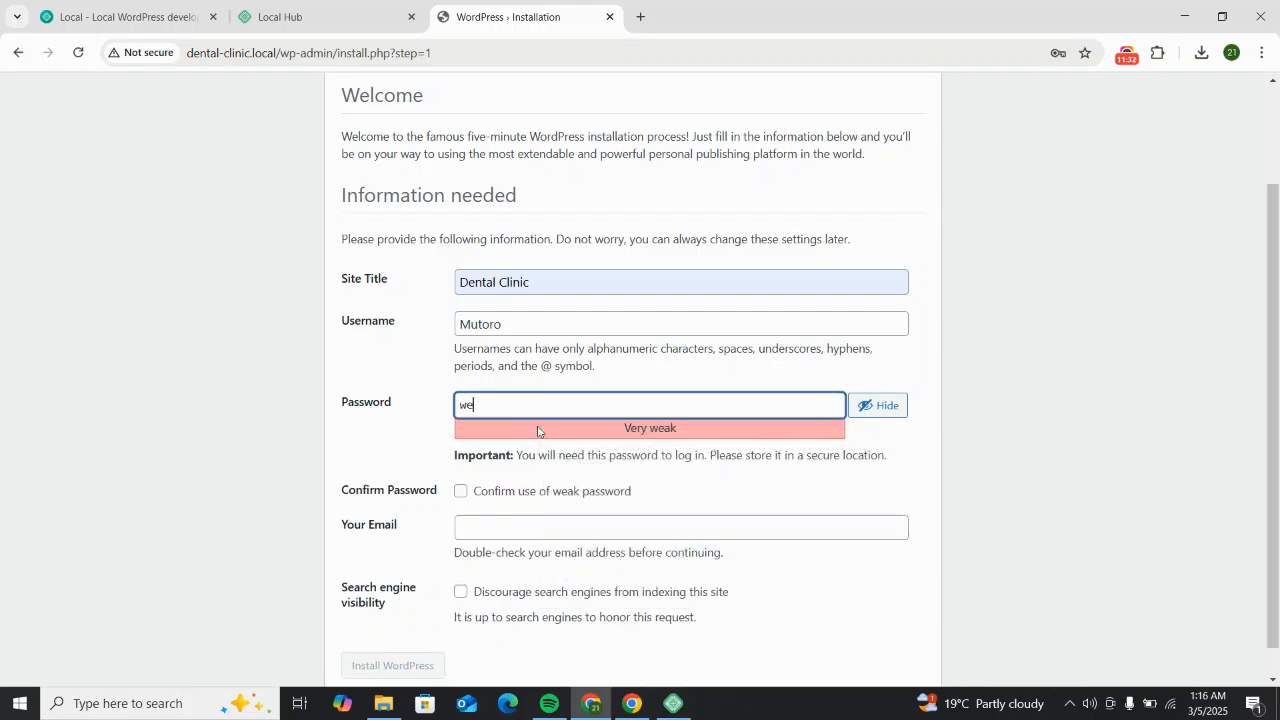
{"action": "type", "text": "b class123"}
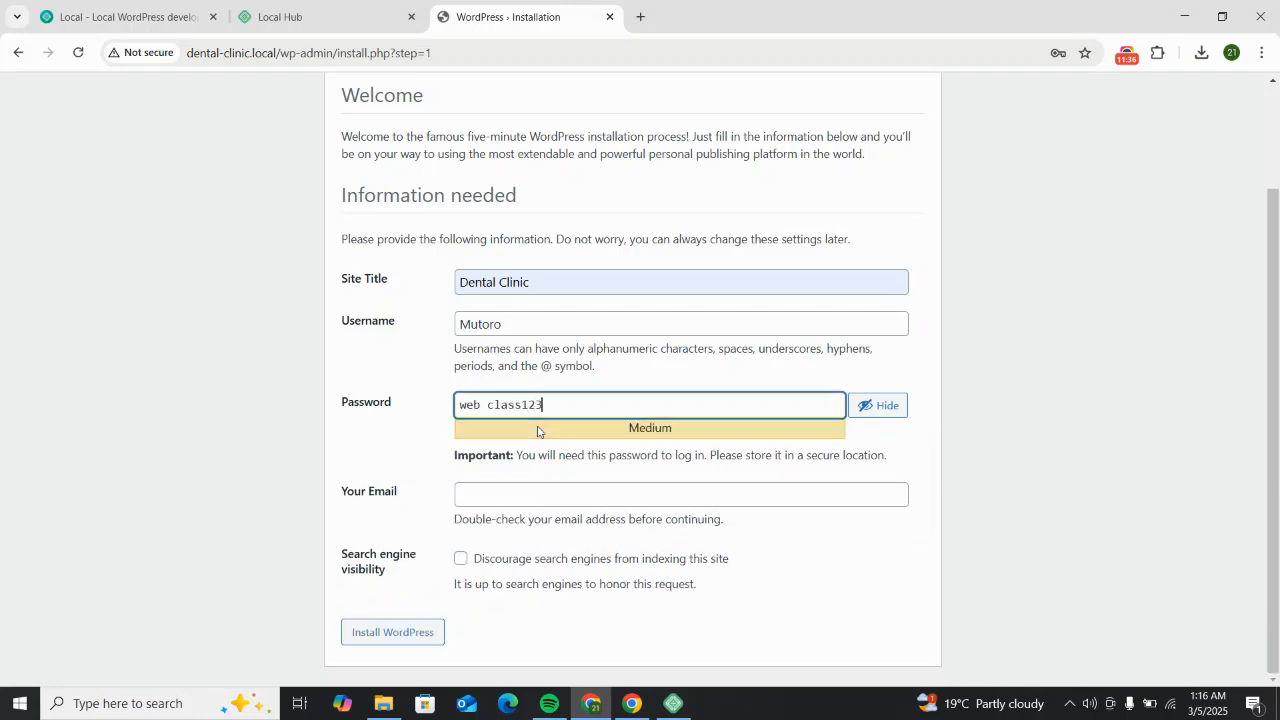
{"action": "left_click", "coordinate": [480, 492]}
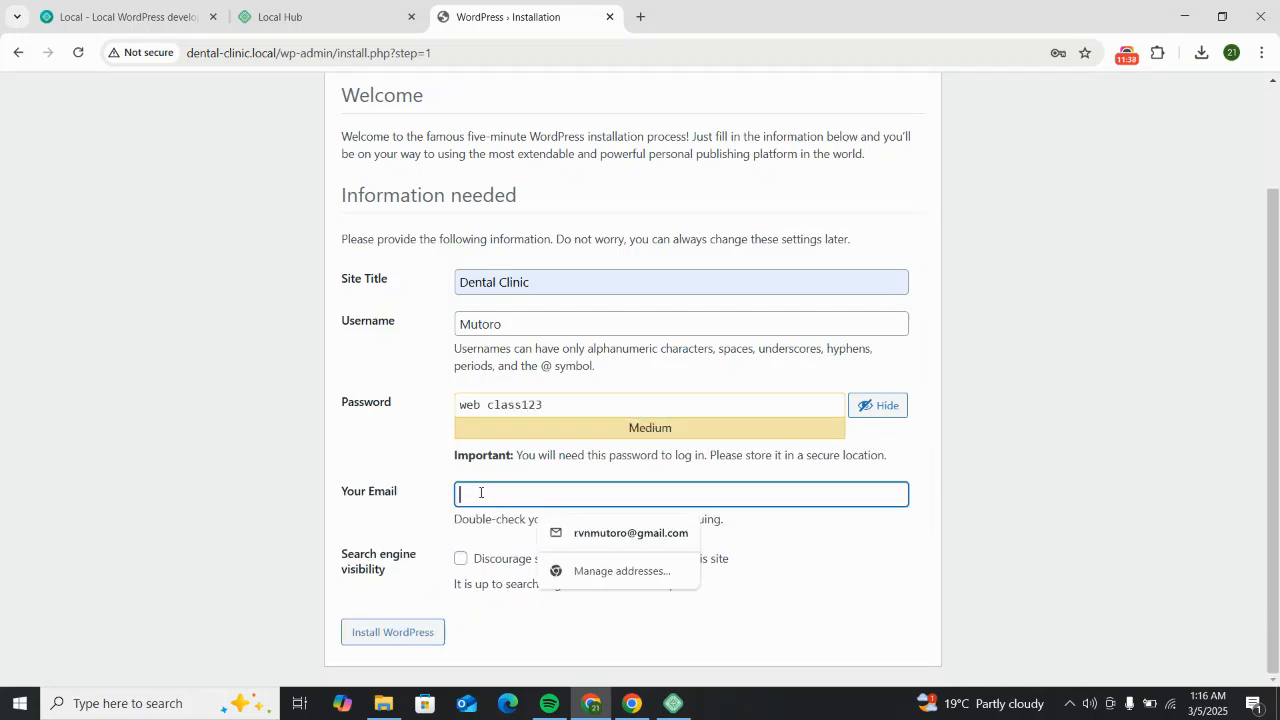
{"action": "left_click", "coordinate": [607, 537]}
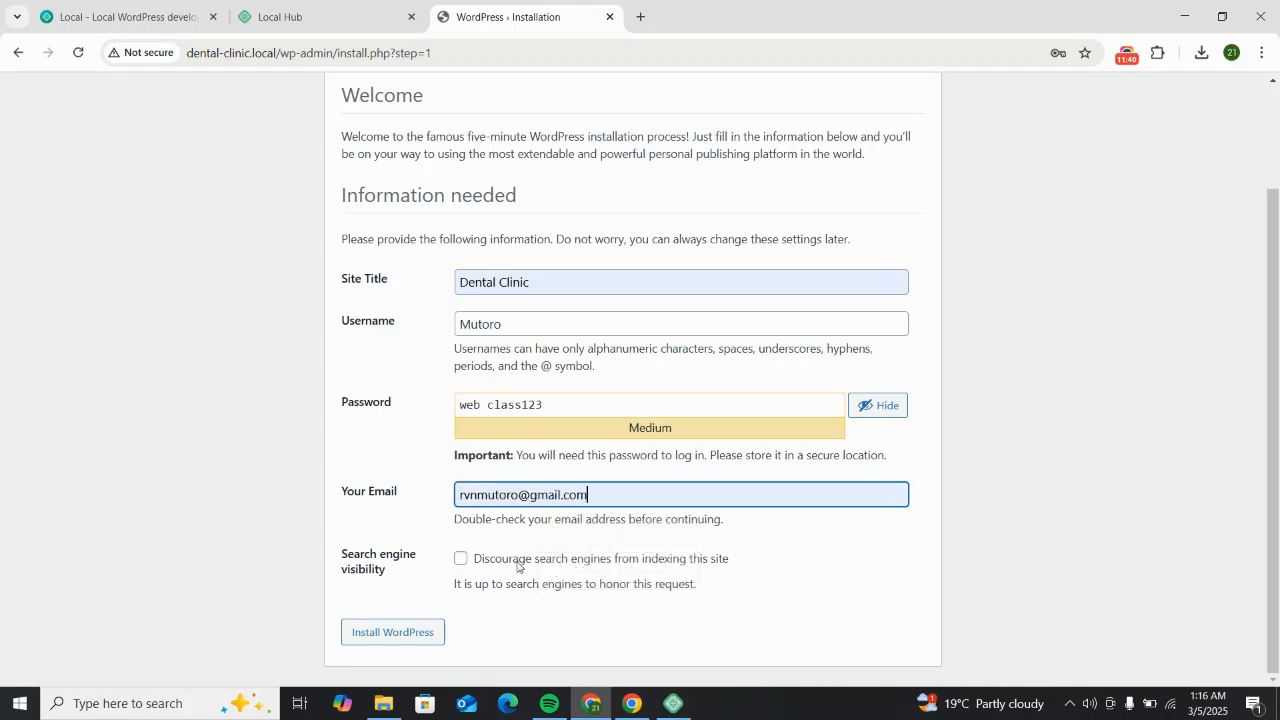
{"action": "left_click", "coordinate": [461, 559]}
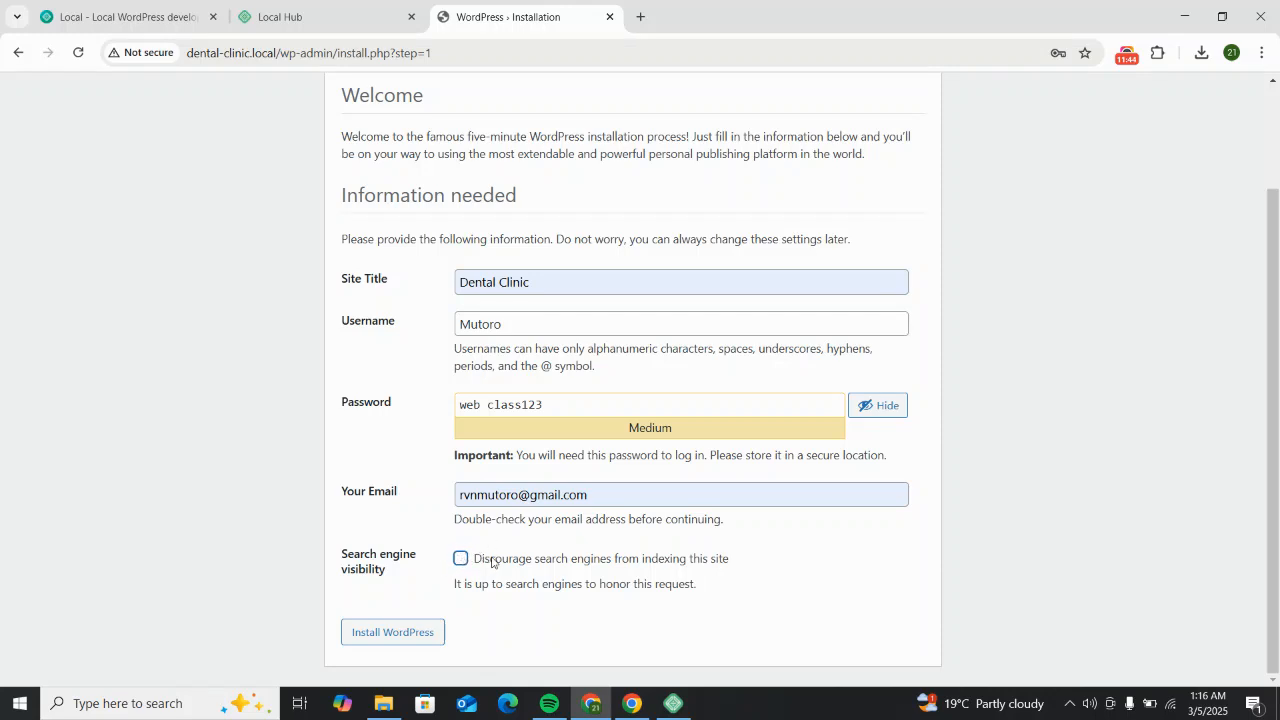
{"action": "left_click", "coordinate": [421, 638]}
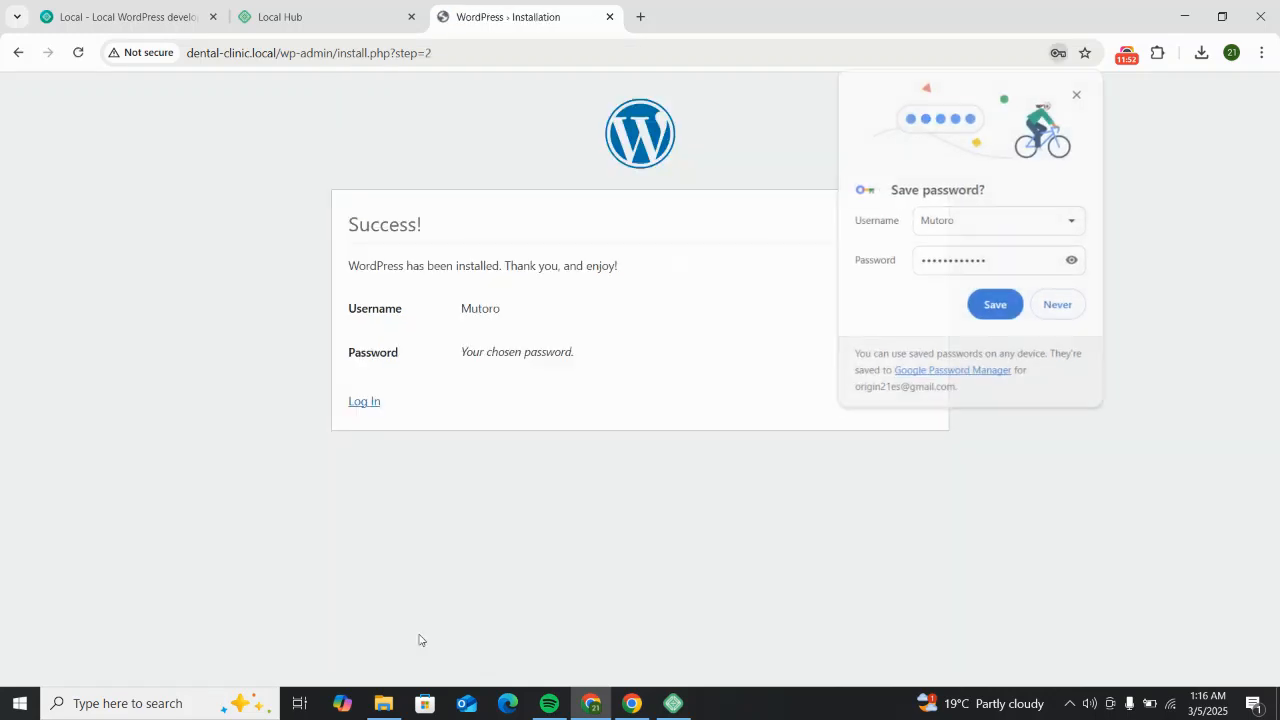
Step: Decline Chrome's password save and go to the Dental Clinic login page
{"action": "left_click", "coordinate": [1059, 305]}
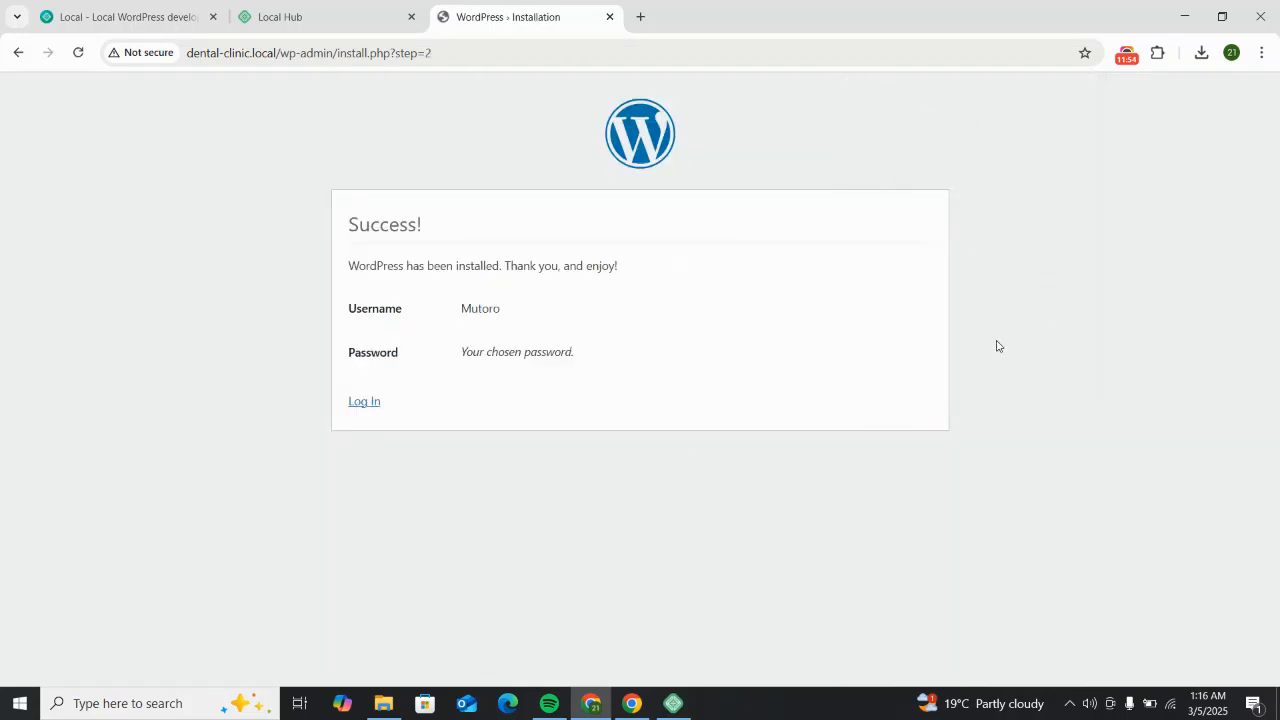
{"action": "left_click", "coordinate": [366, 404]}
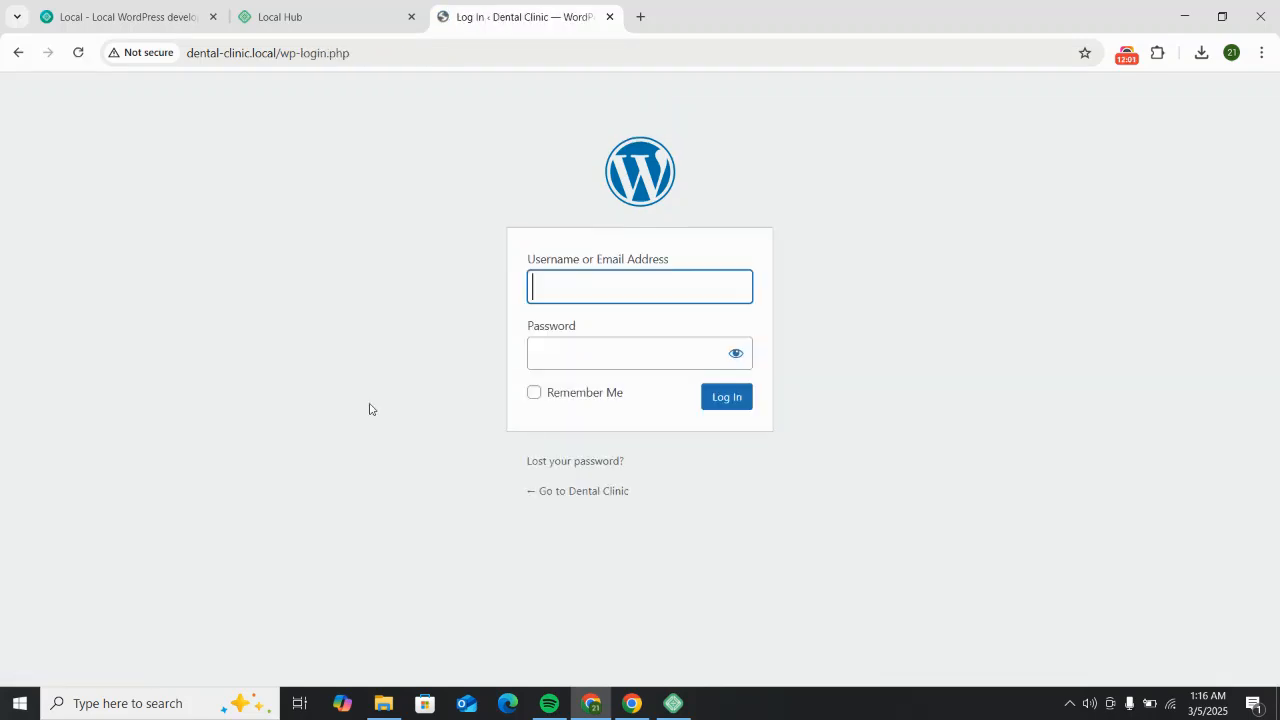
Step: Log in to the Dental Clinic WordPress site with the admin username and password, checking the revealed password
{"action": "left_click", "coordinate": [595, 286]}
{"action": "type", "text": "Mutoro"}
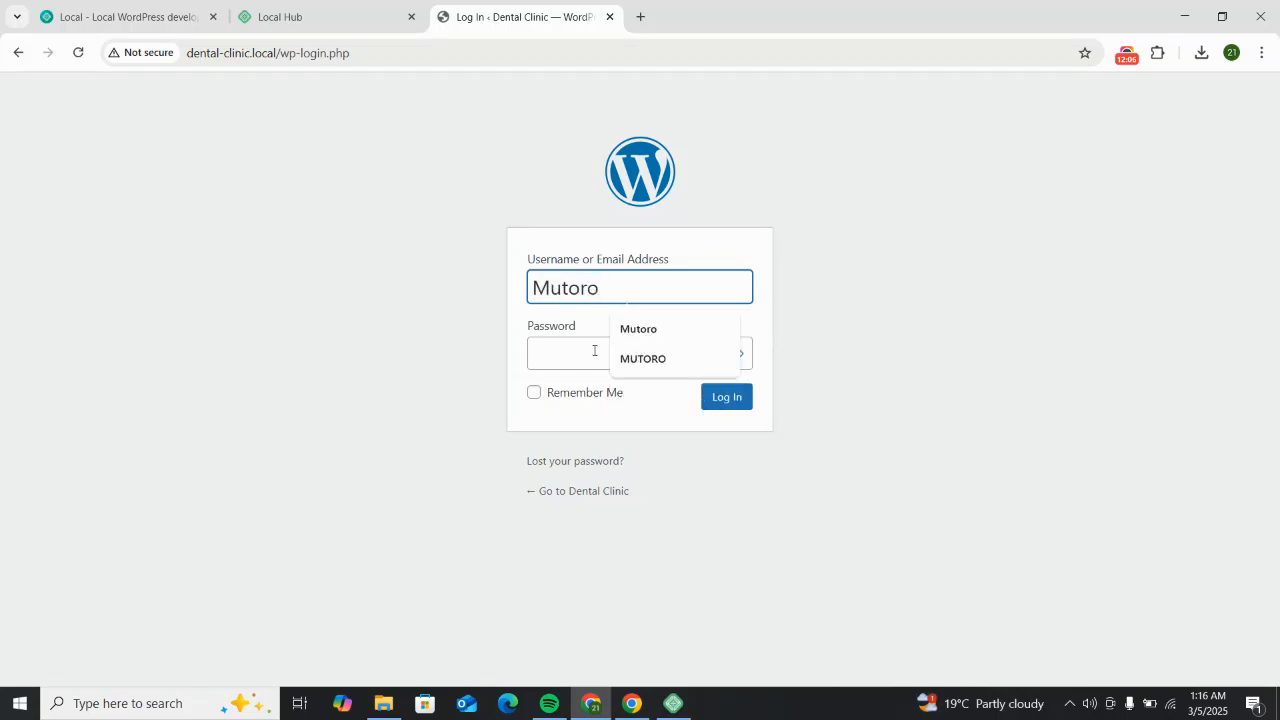
{"action": "left_click", "coordinate": [594, 351]}
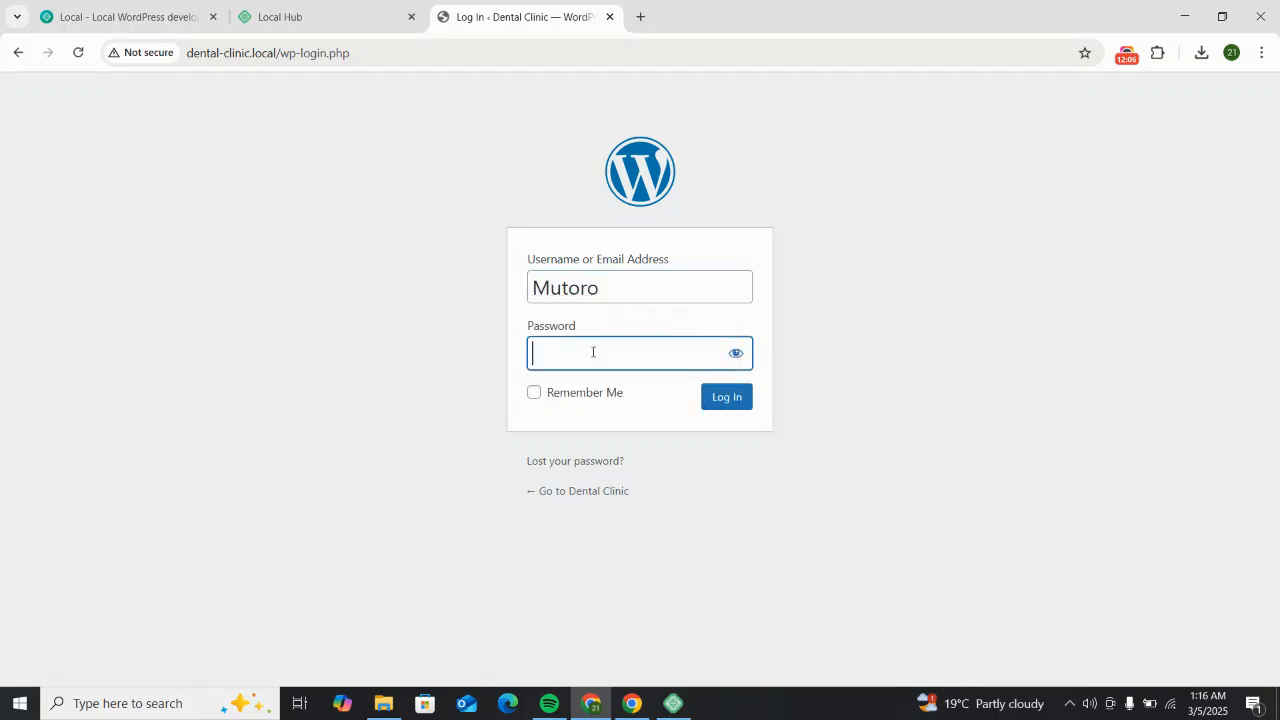
{"action": "type", "text": "W"}
{"action": "left_click", "coordinate": [736, 353]}
{"action": "left_click", "coordinate": [686, 355]}
{"action": "type", "text": "eb class123"}
{"action": "left_click", "coordinate": [744, 400]}
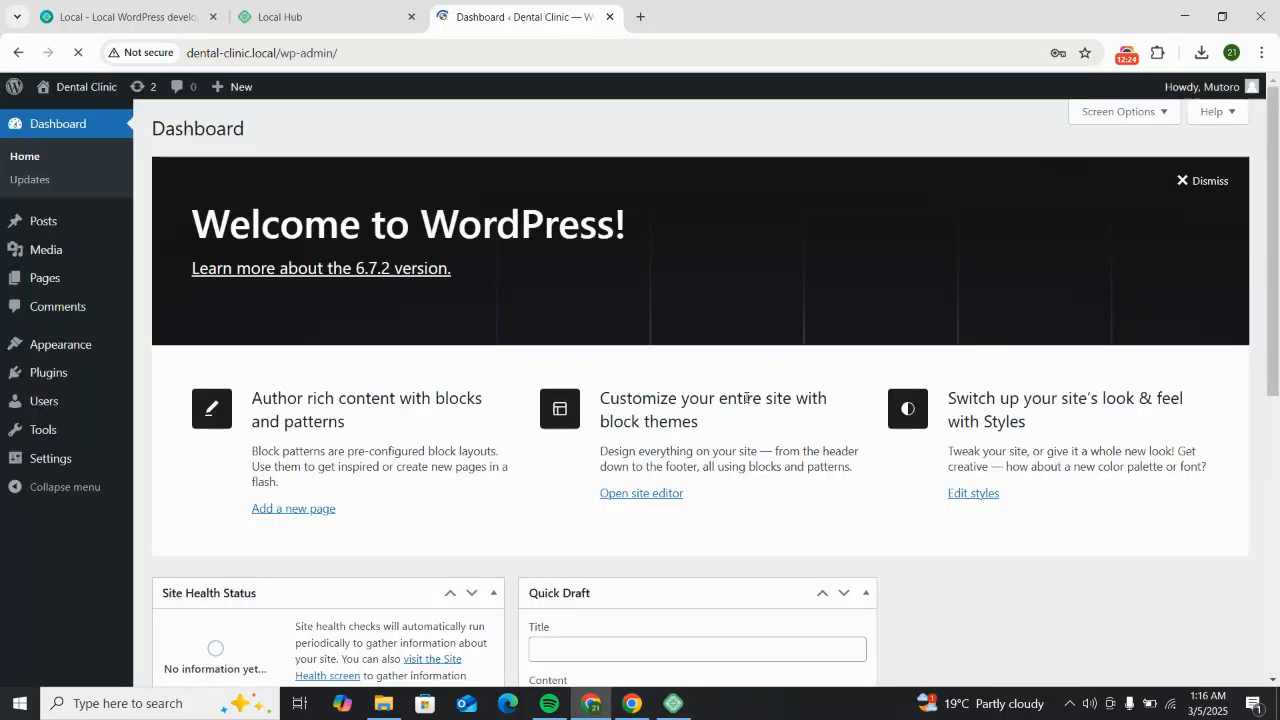
{"action": "left_click_drag", "start_coordinate": [194, 222], "coordinate": [645, 263]}
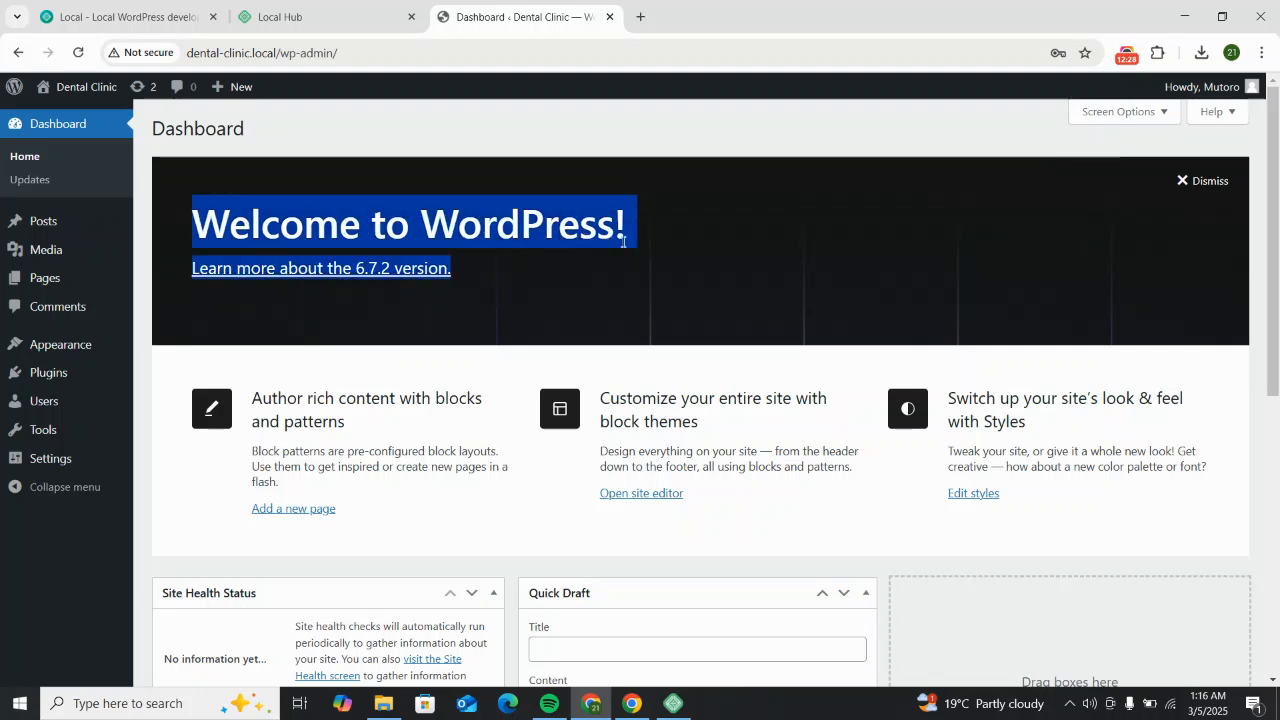
{"action": "left_click", "coordinate": [609, 290]}
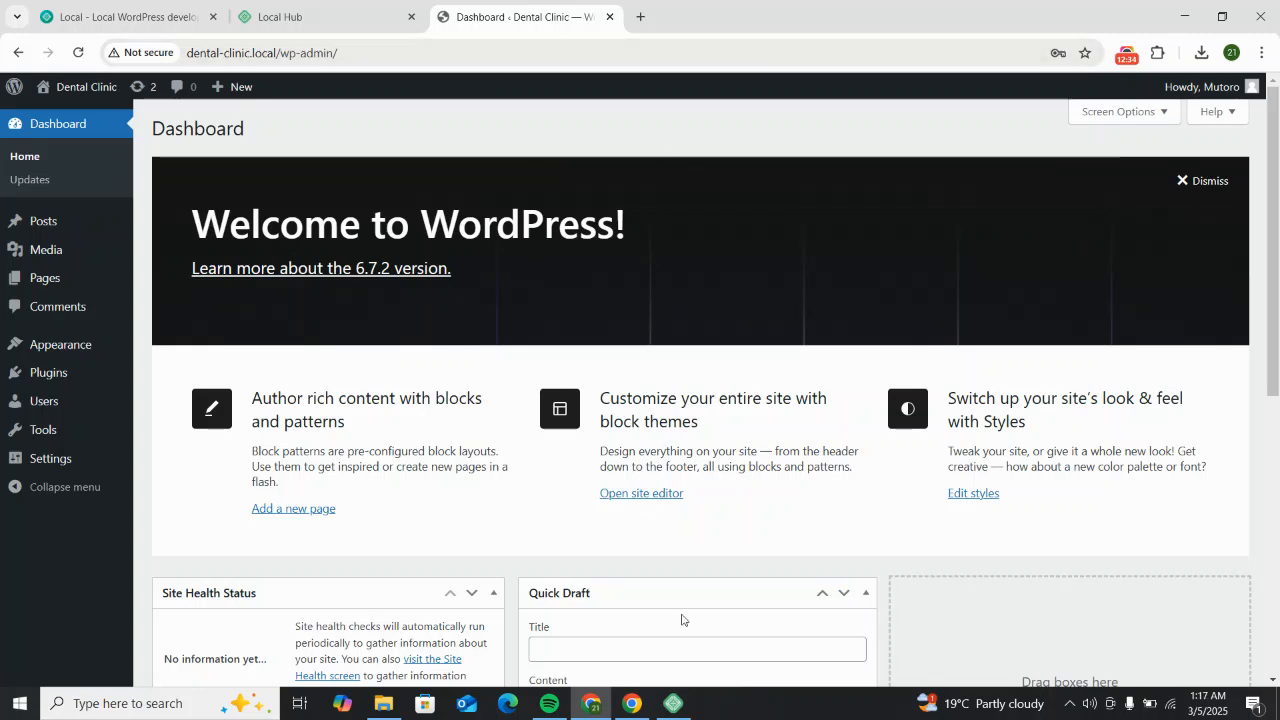
{"action": "left_click", "coordinate": [675, 703]}
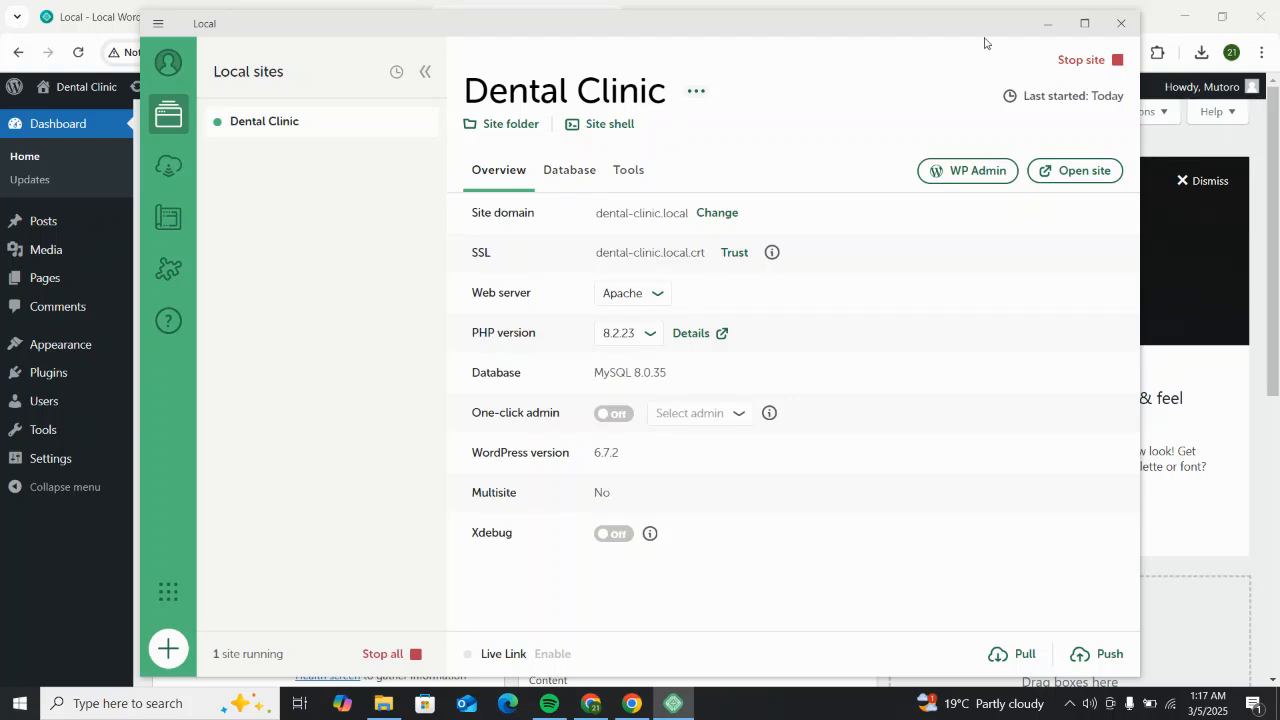
{"action": "left_click", "coordinate": [1043, 29]}
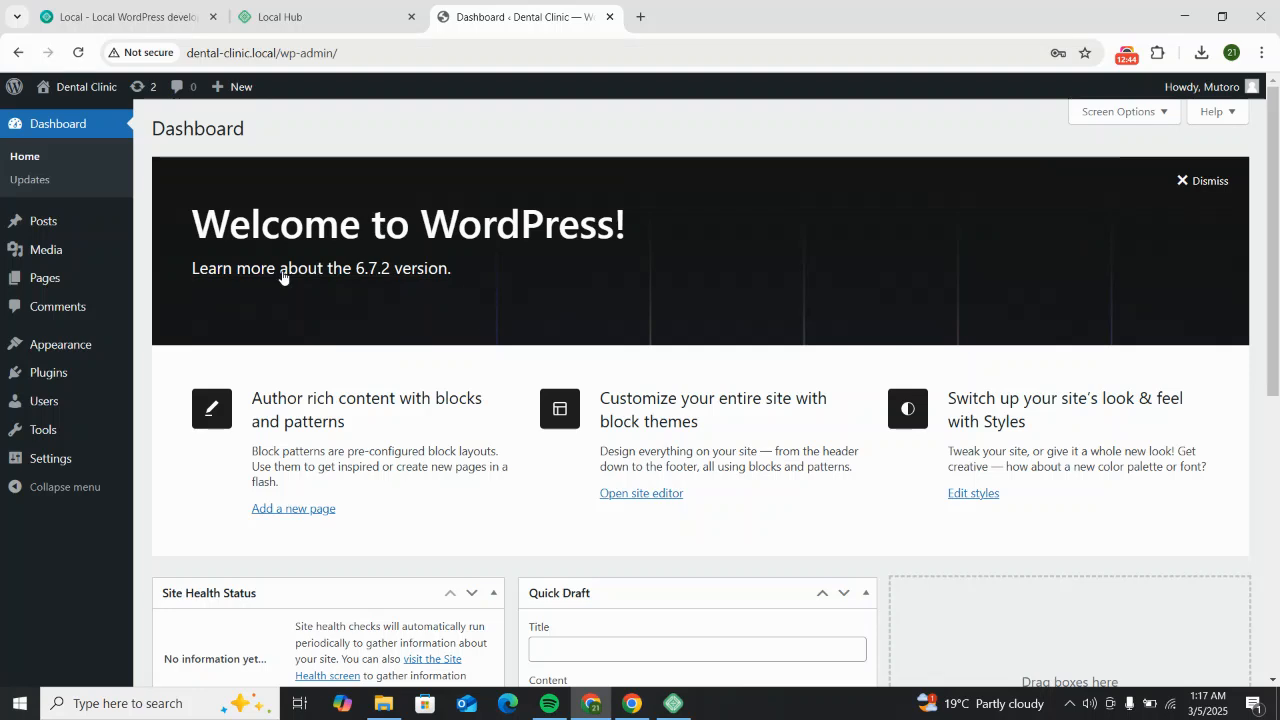
{"action": "left_click_drag", "start_coordinate": [185, 228], "coordinate": [799, 228]}
{"action": "left_click", "coordinate": [759, 250]}
{"action": "scroll", "coordinate": [645, 490], "scroll_direction": "down", "scroll_amount": 2}
{"action": "scroll", "coordinate": [645, 490], "scroll_direction": "up", "scroll_amount": 2}
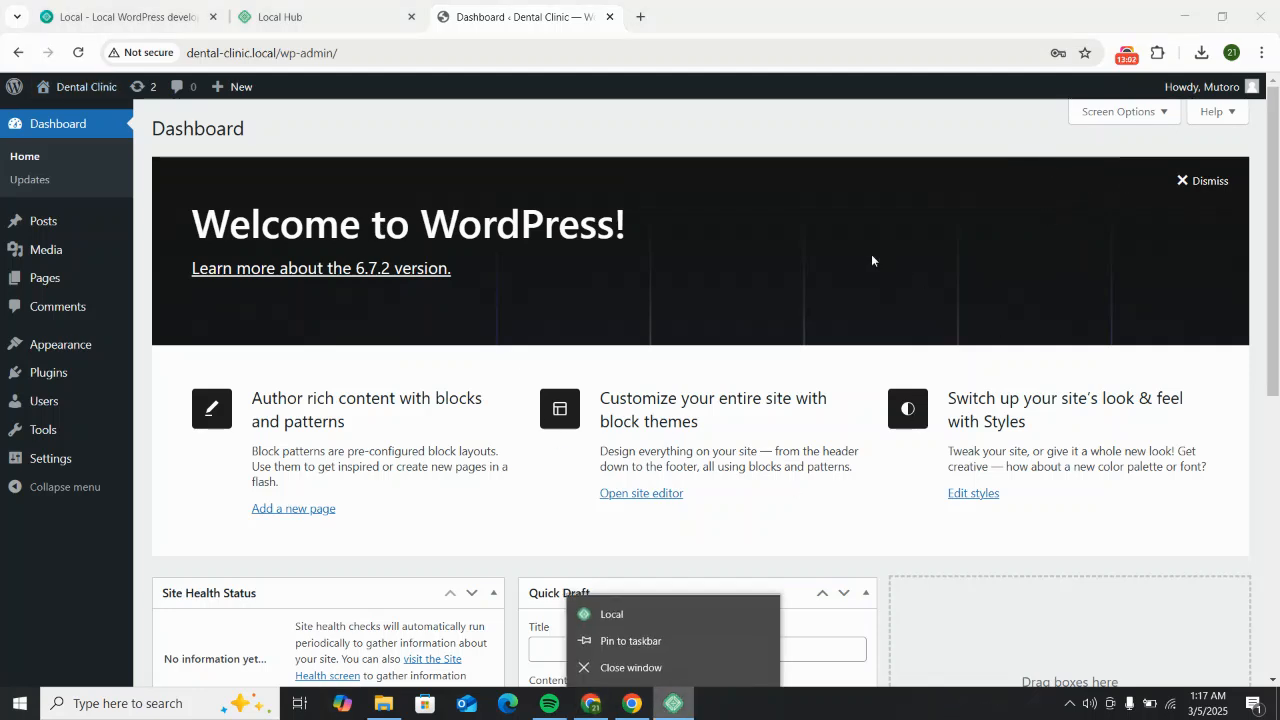
{"action": "left_click", "coordinate": [948, 236]}
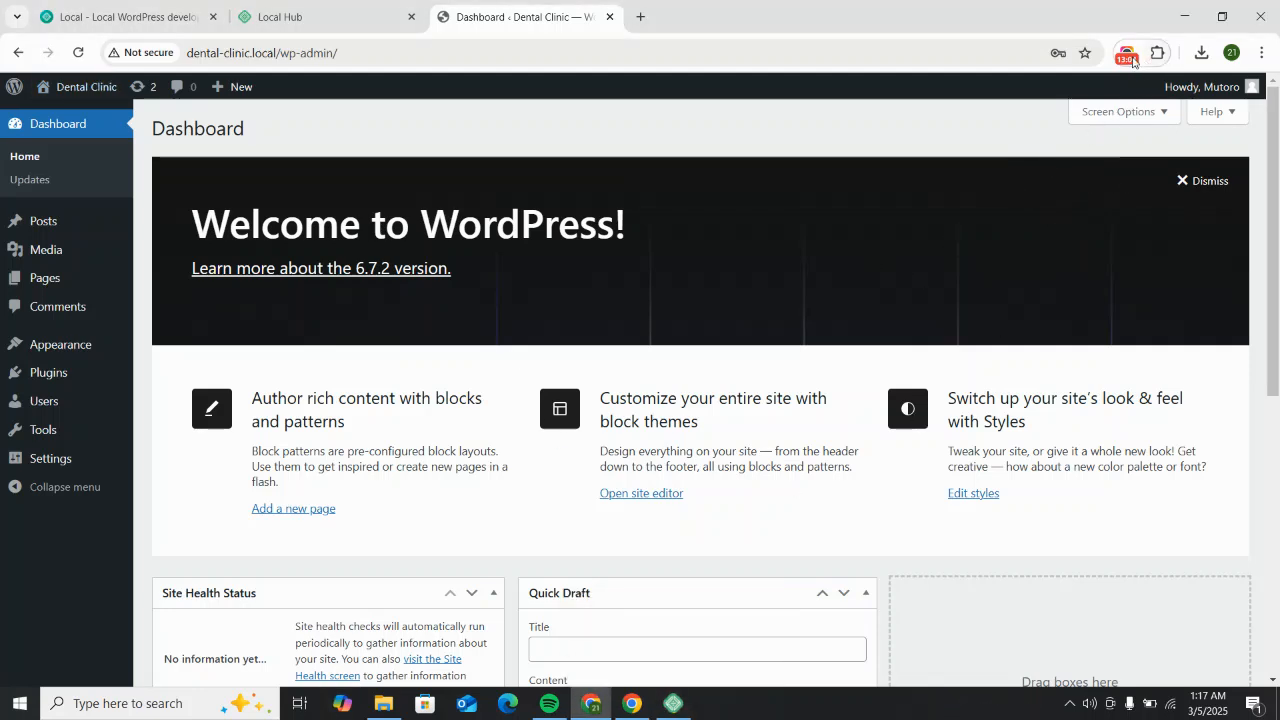